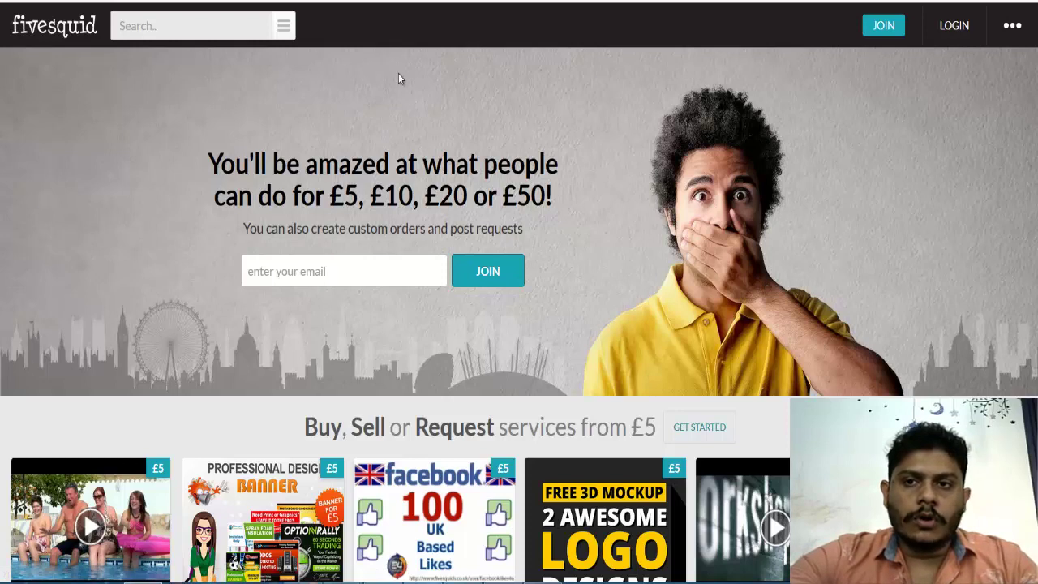
Start joining fivesquid by entering your email address and continuing.
click(884, 25)
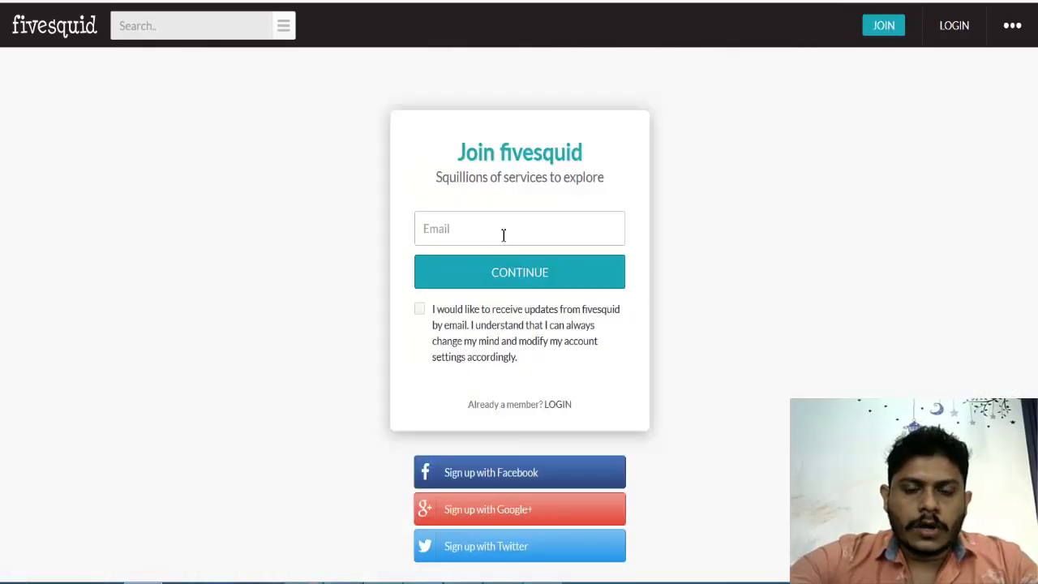
click(504, 234)
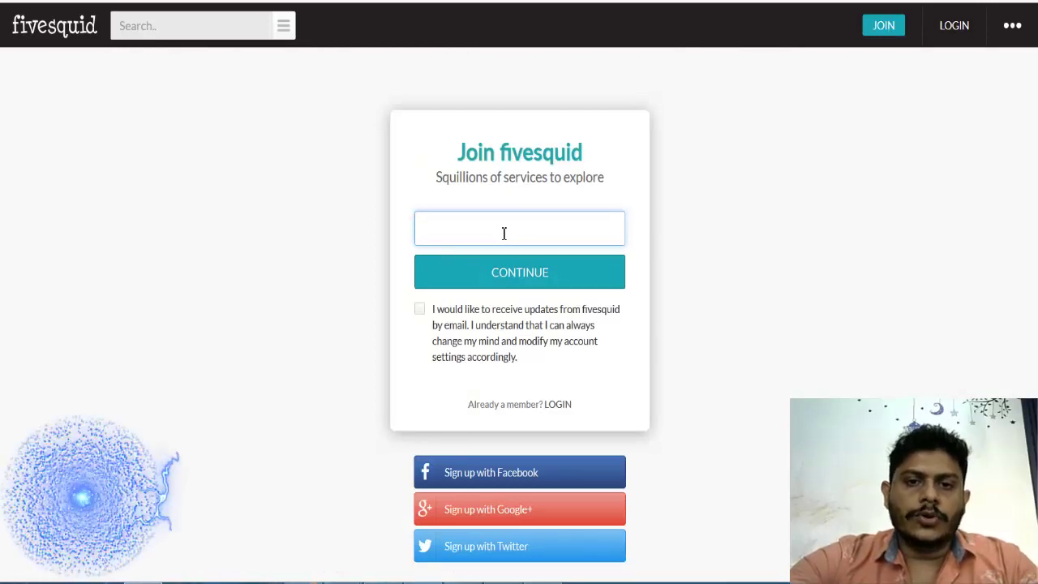
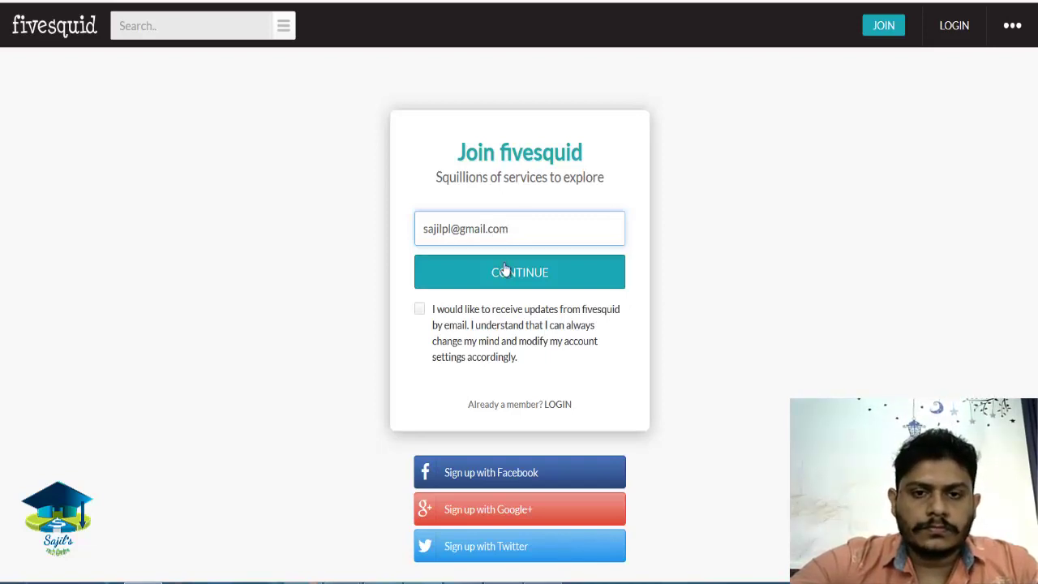
click(504, 269)
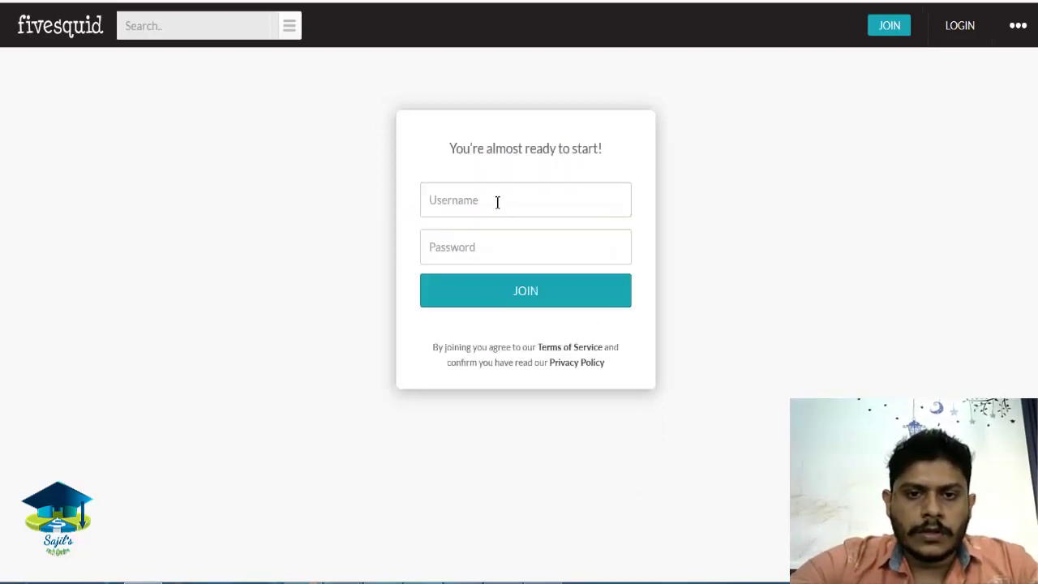
Create the account with the saved username and retyped password, declining Firefox's save-login offer.
click(497, 202)
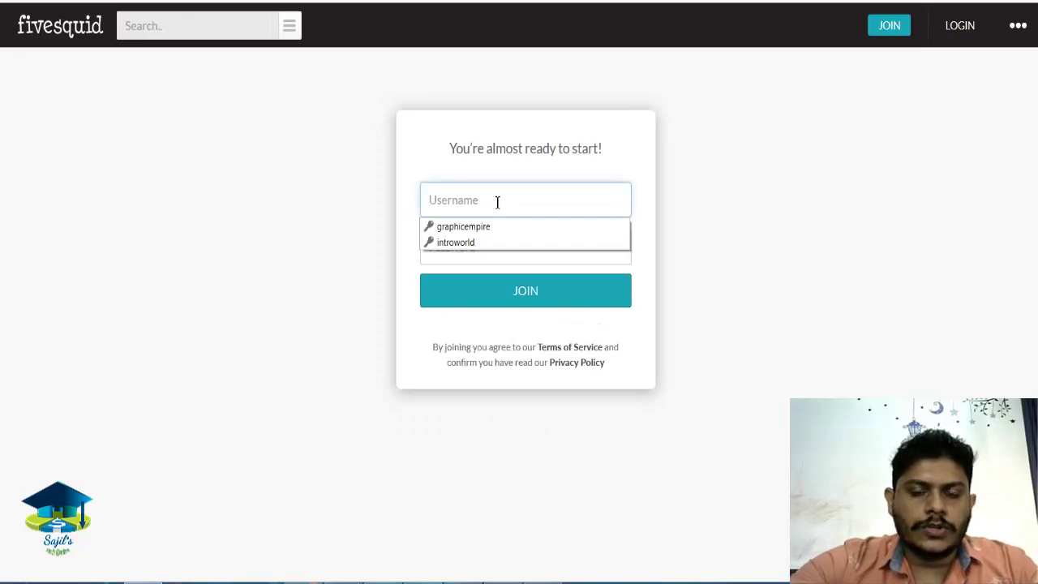
click(460, 242)
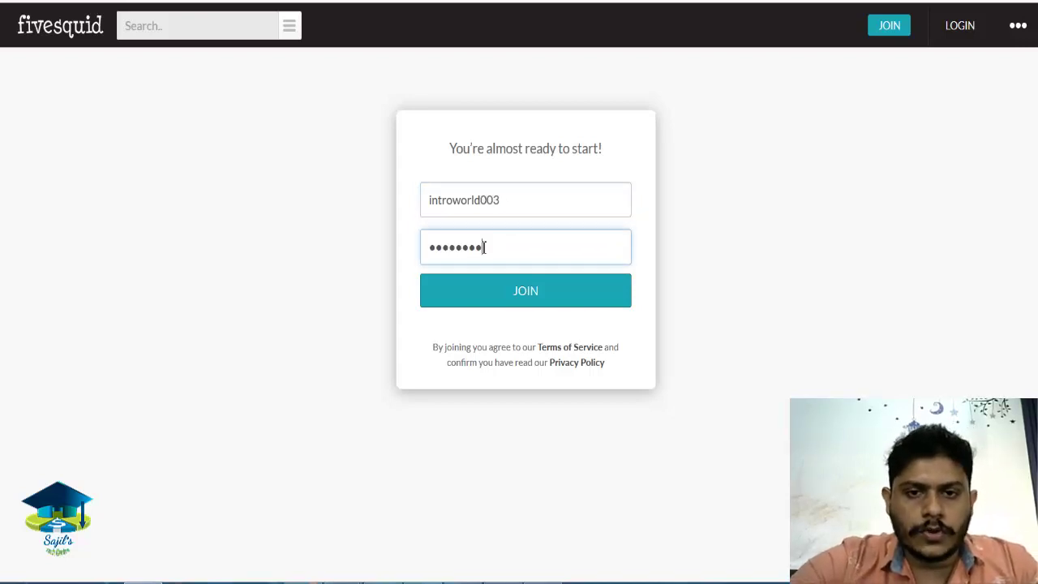
drag(490, 246, 363, 261)
text(•)
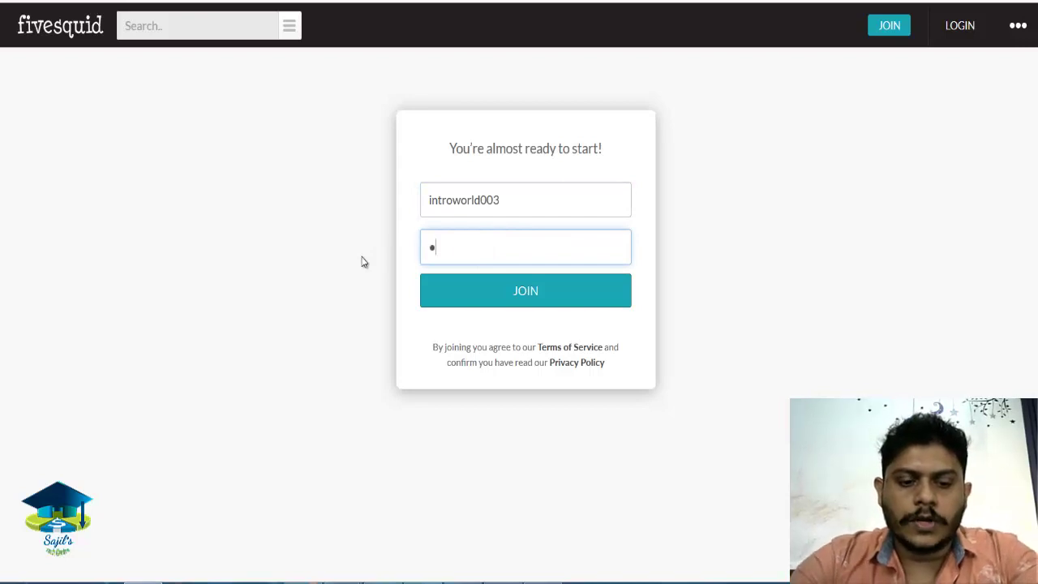
text(••••••)
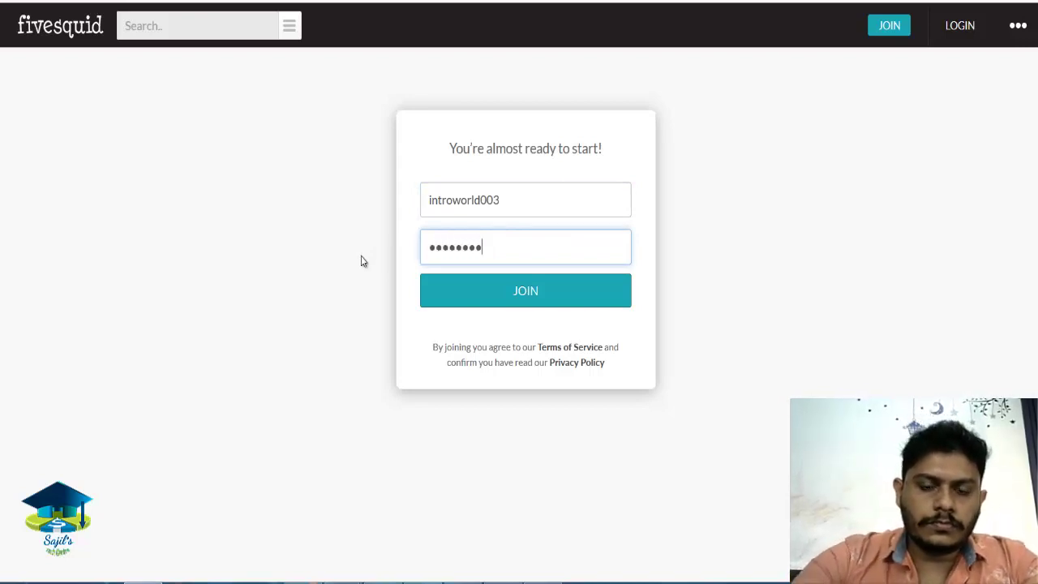
click(534, 305)
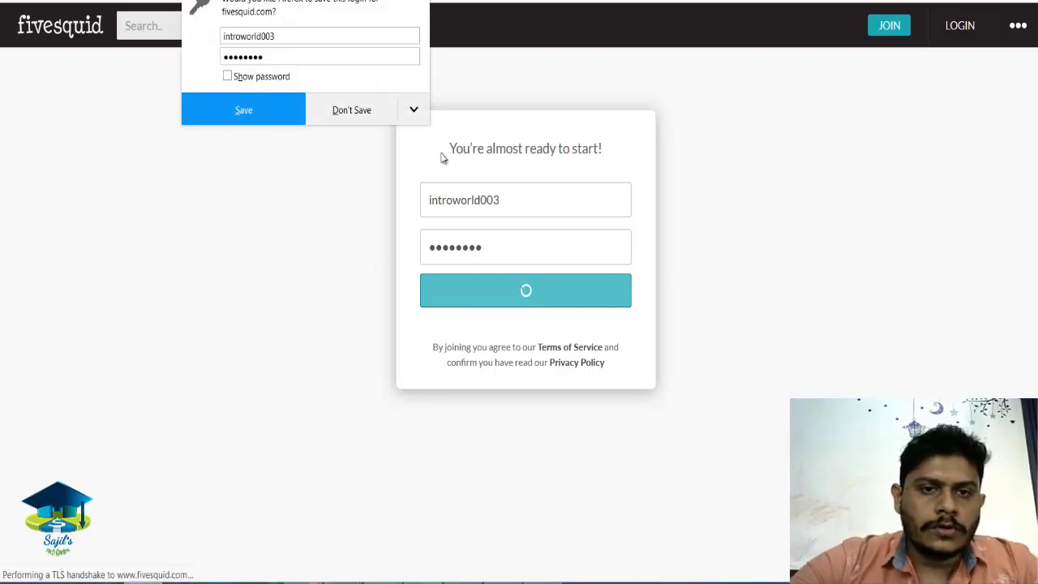
click(352, 109)
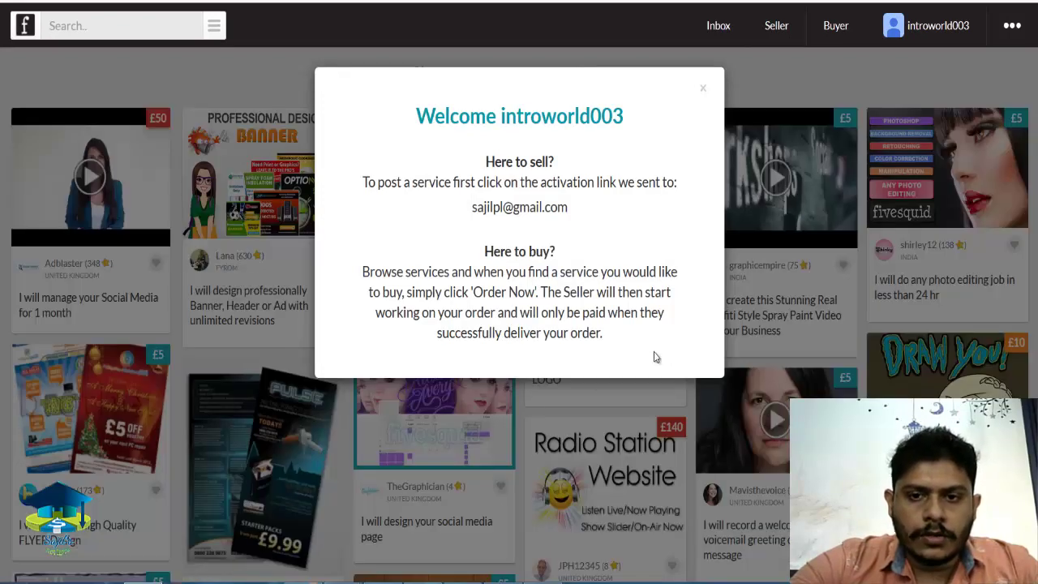
Dismiss the welcome message, glance over the listings and bring up the Seller menu.
click(802, 99)
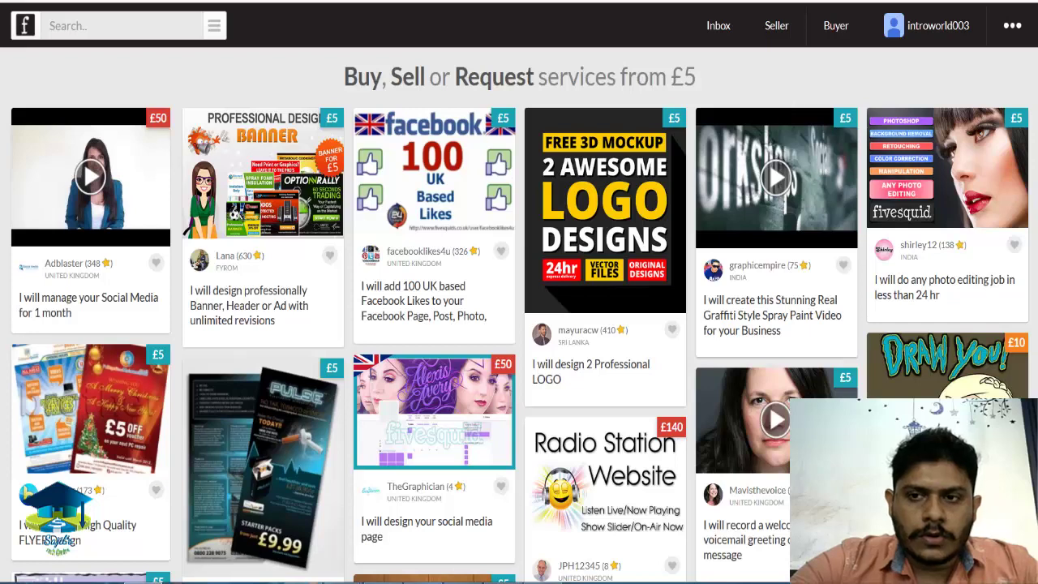
scroll(827, 98, down, 2)
scroll(827, 98, up, 2)
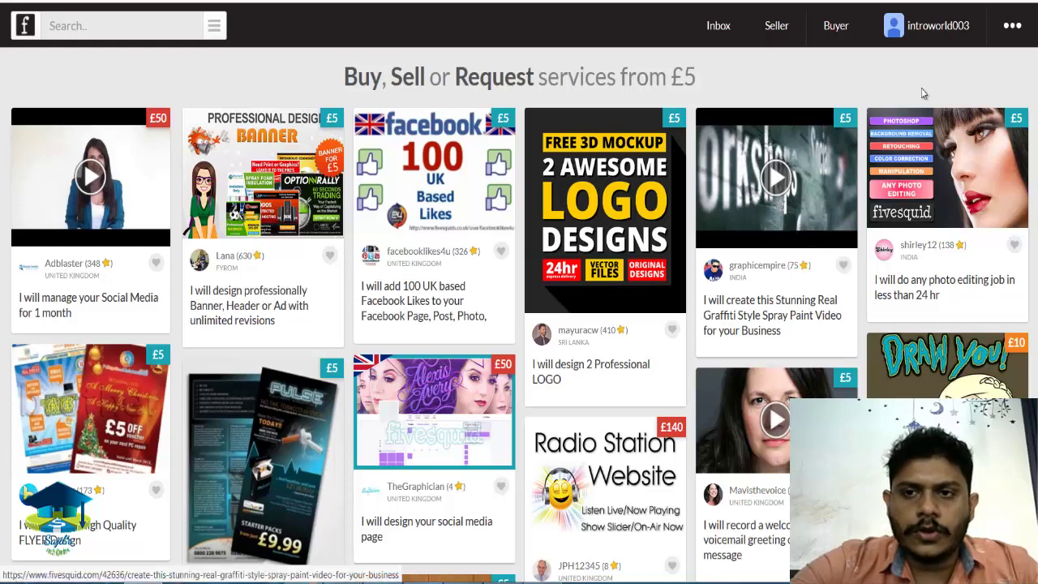
mouse_move(779, 32)
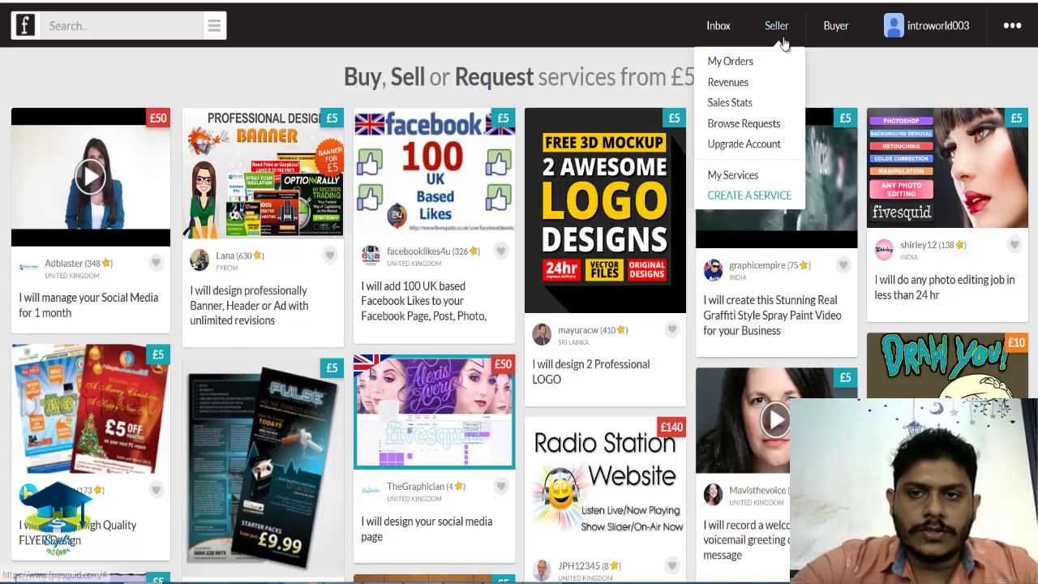
Check My Services, which is empty, then go to Create a Service.
click(747, 177)
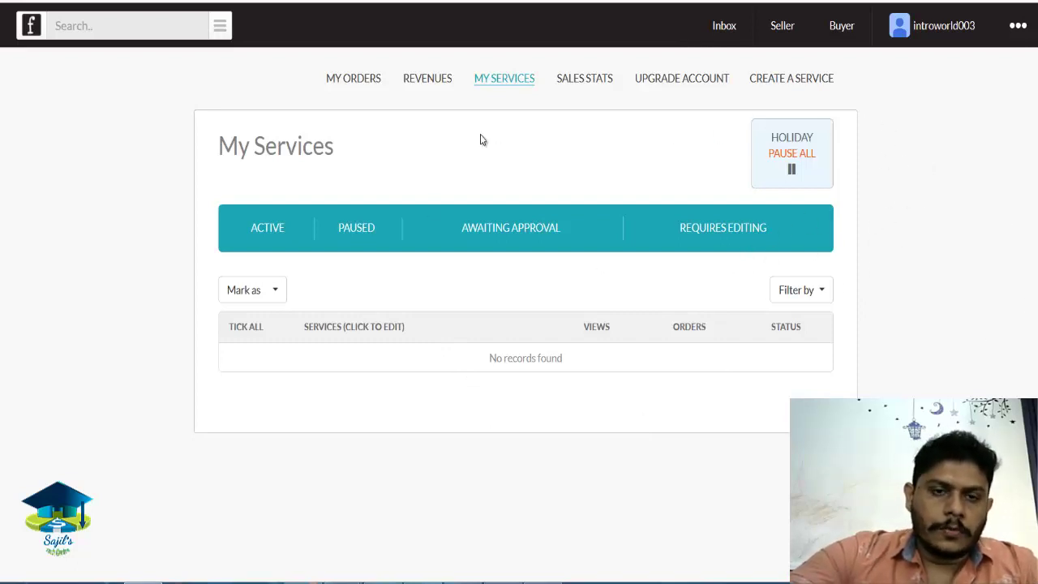
click(811, 85)
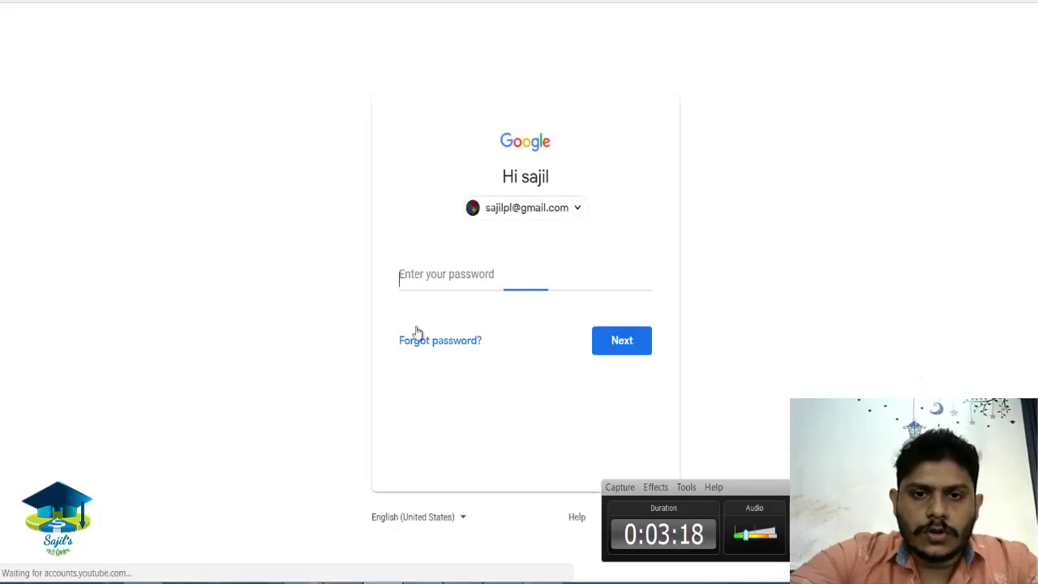
Sign in to Gmail and copy the verification link from fivesquid's welcome email.
text(••••••)
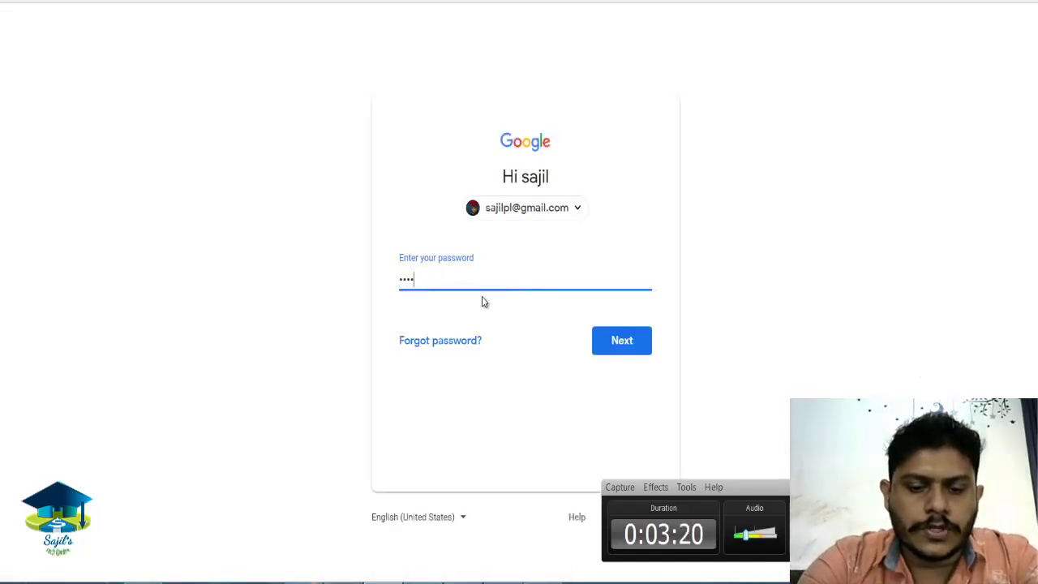
text(•)
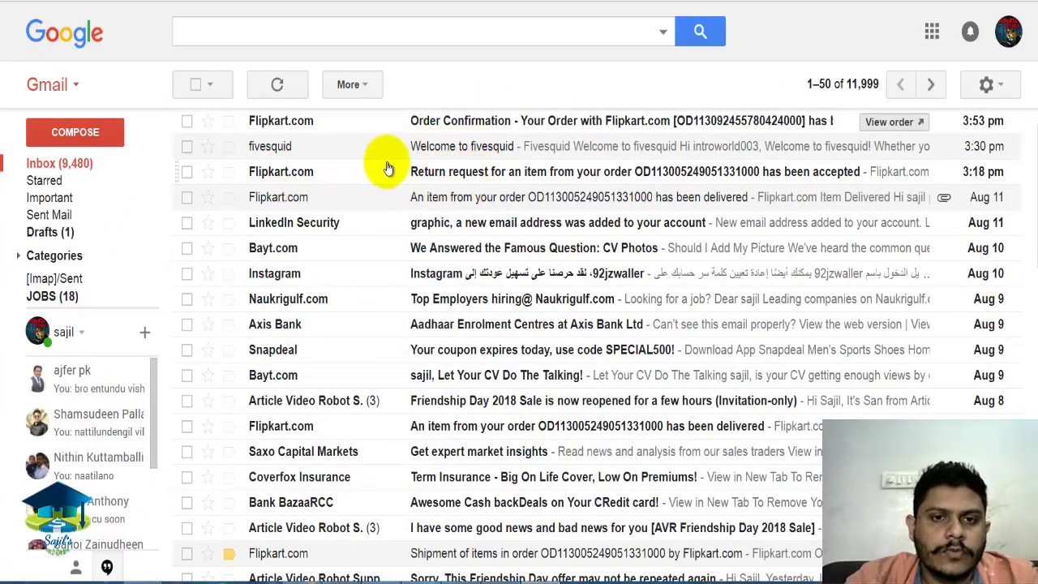
click(464, 151)
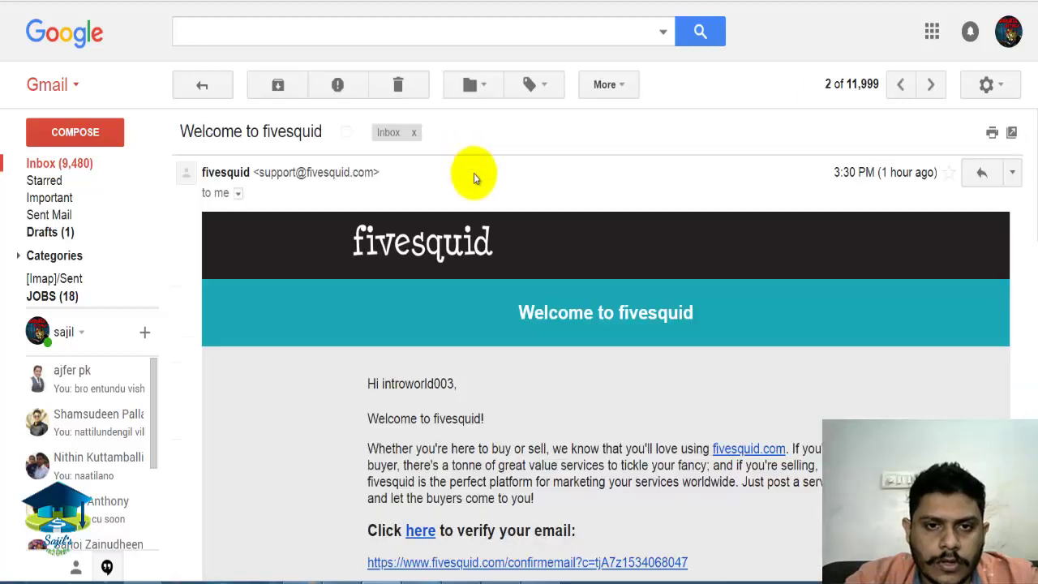
scroll(1027, 220, down, 3)
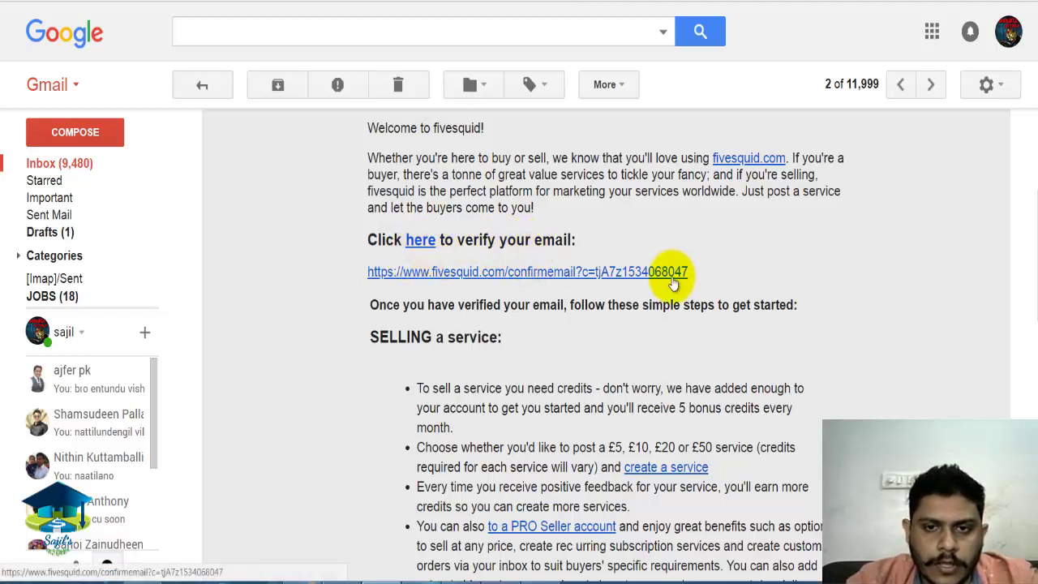
drag(690, 272, 381, 276)
right_click(381, 276)
click(439, 397)
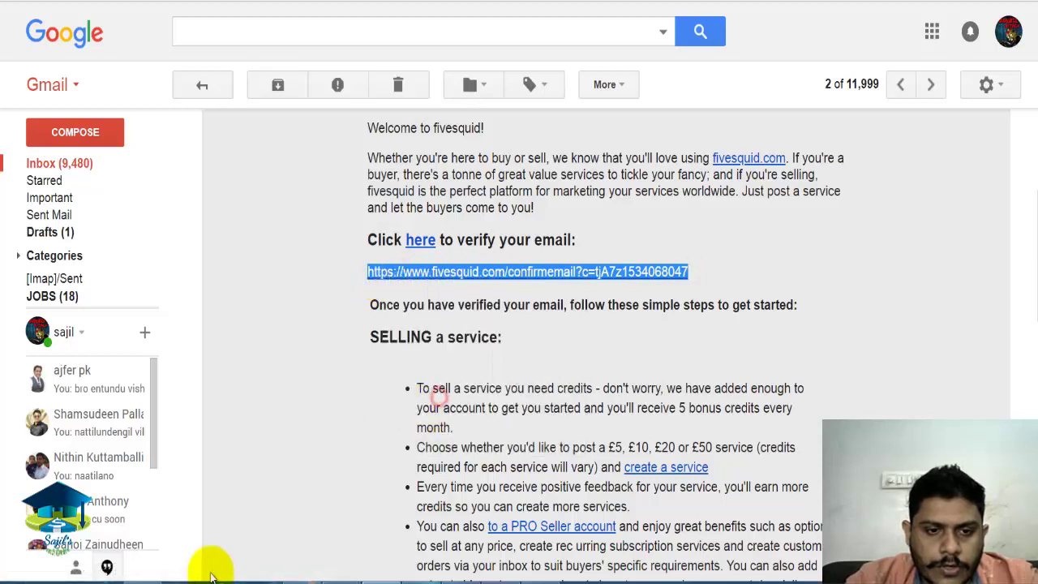
key(alt+Tab)
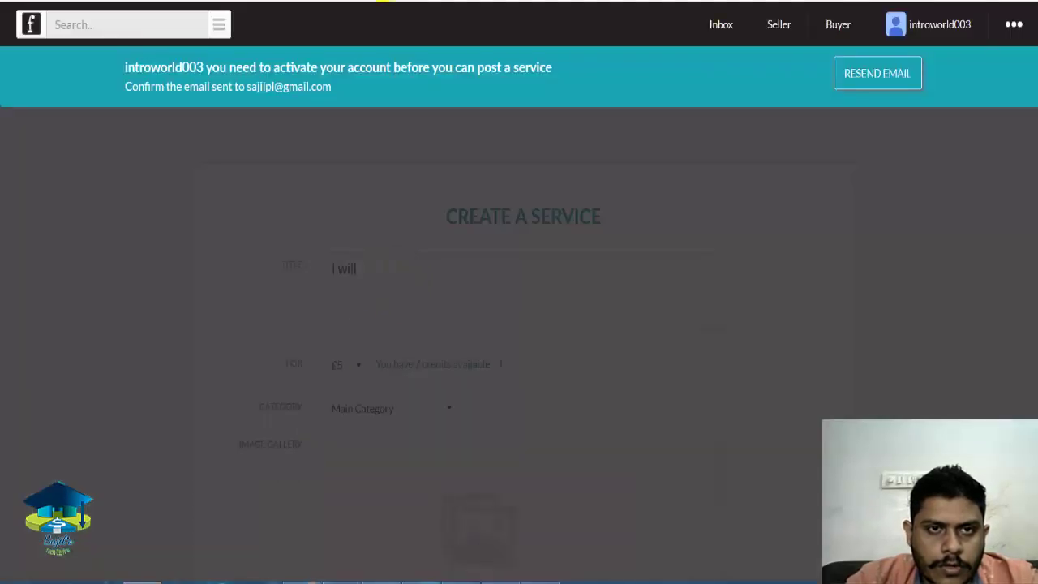
Load the pasted verification link to activate the account, then open the account menu.
right_click(325, 4)
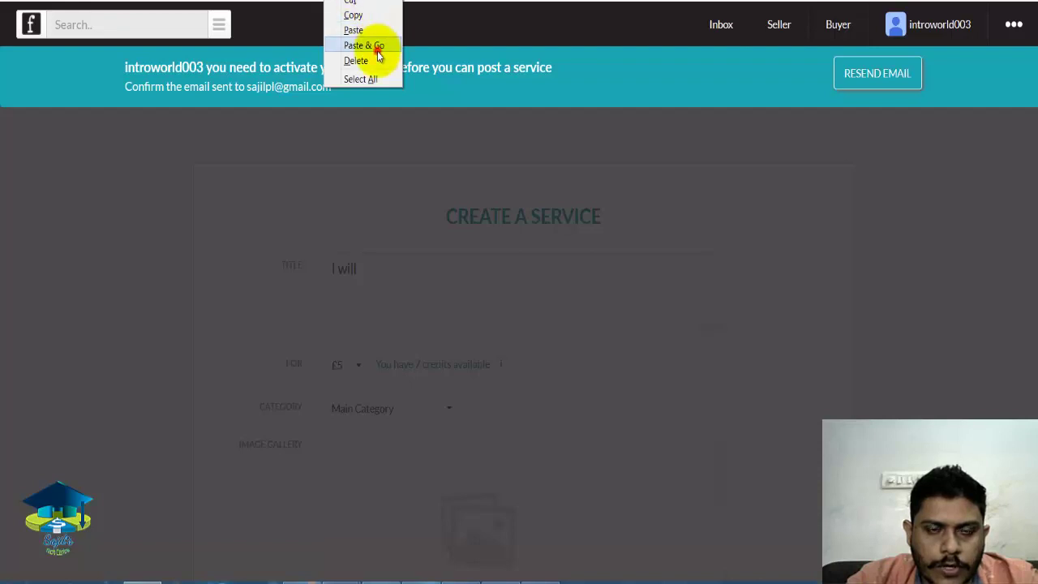
click(371, 41)
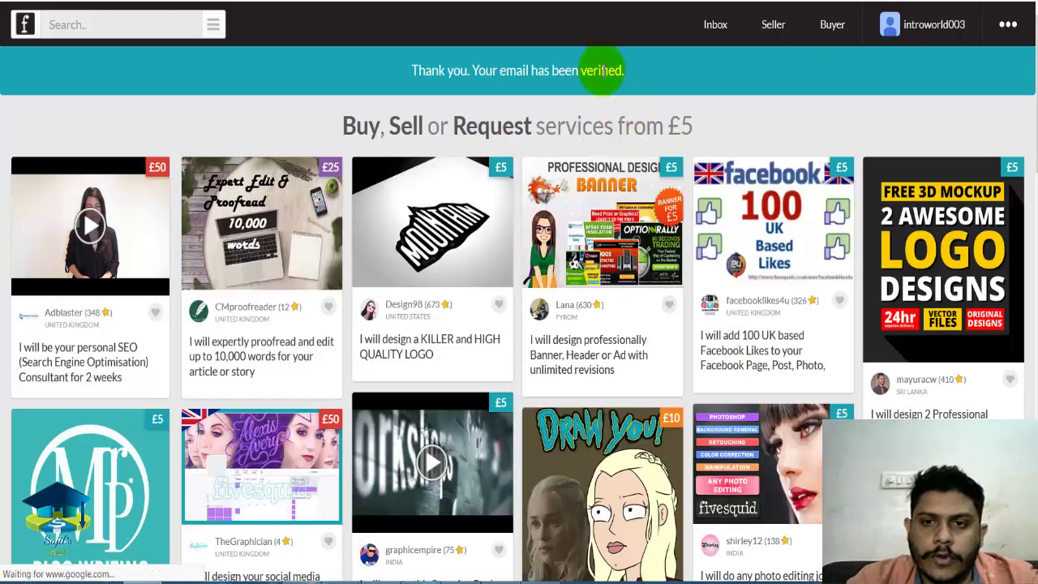
scroll(751, 124, down, 1)
click(933, 25)
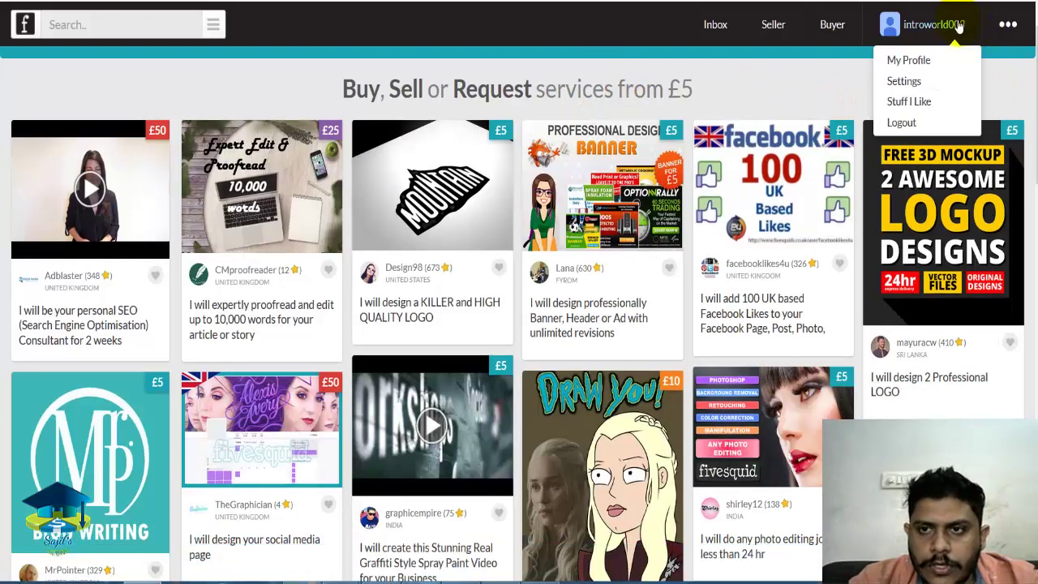
Edit the profile and upload passport.JPG as the profile photo.
click(919, 65)
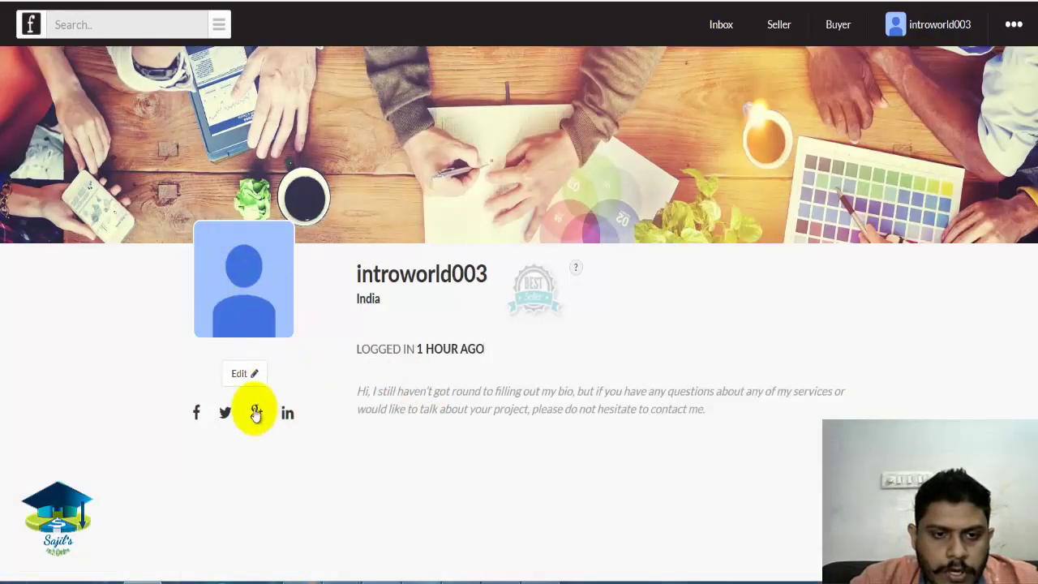
click(249, 374)
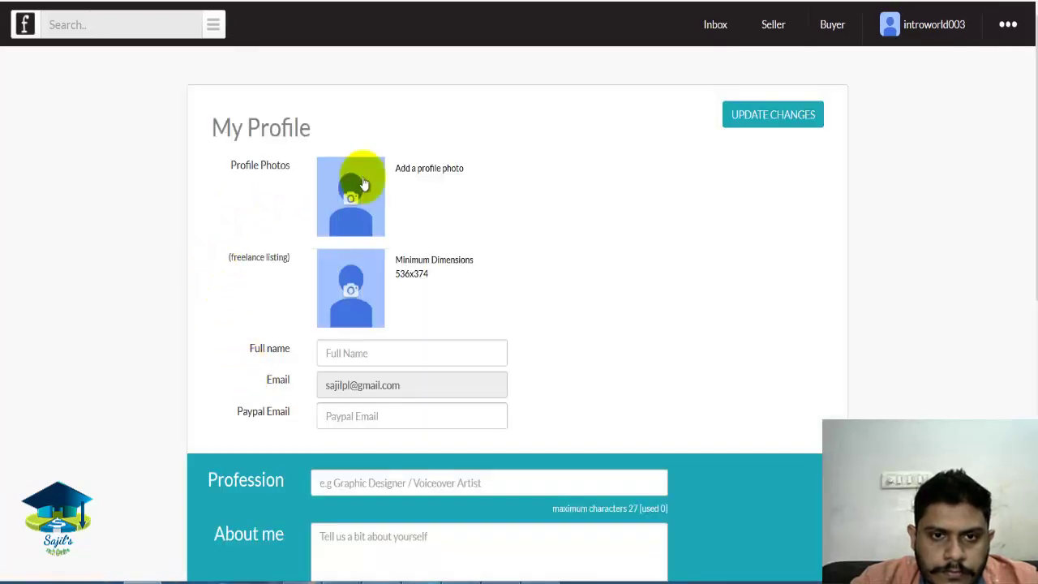
click(361, 208)
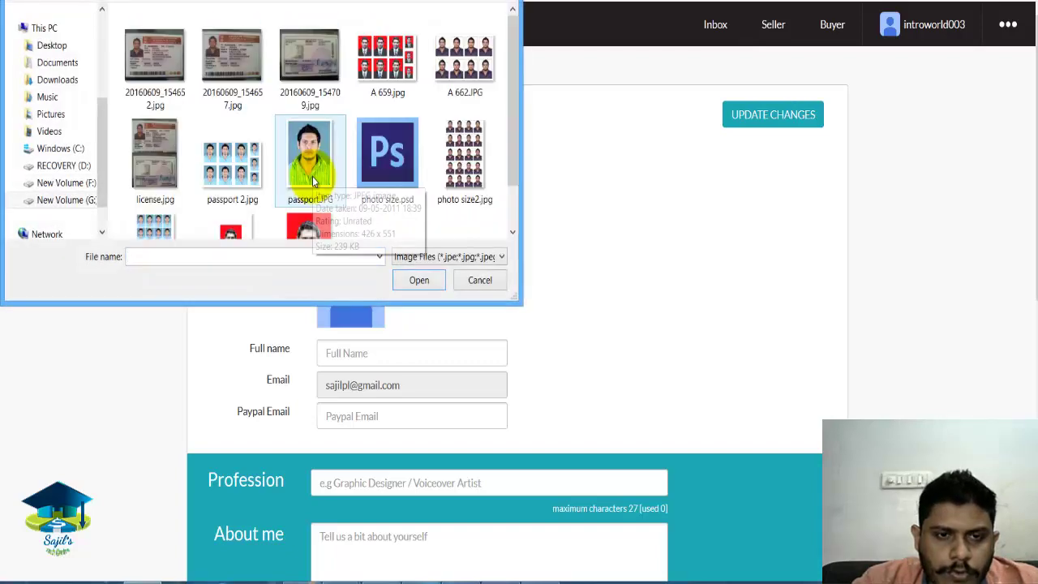
double_click(313, 182)
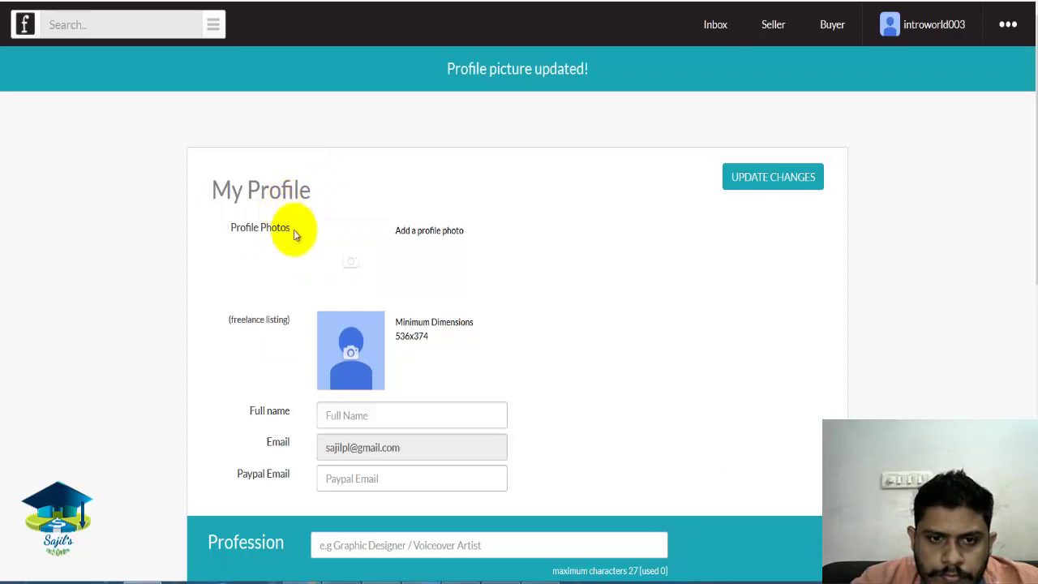
drag(1030, 126, 1022, 260)
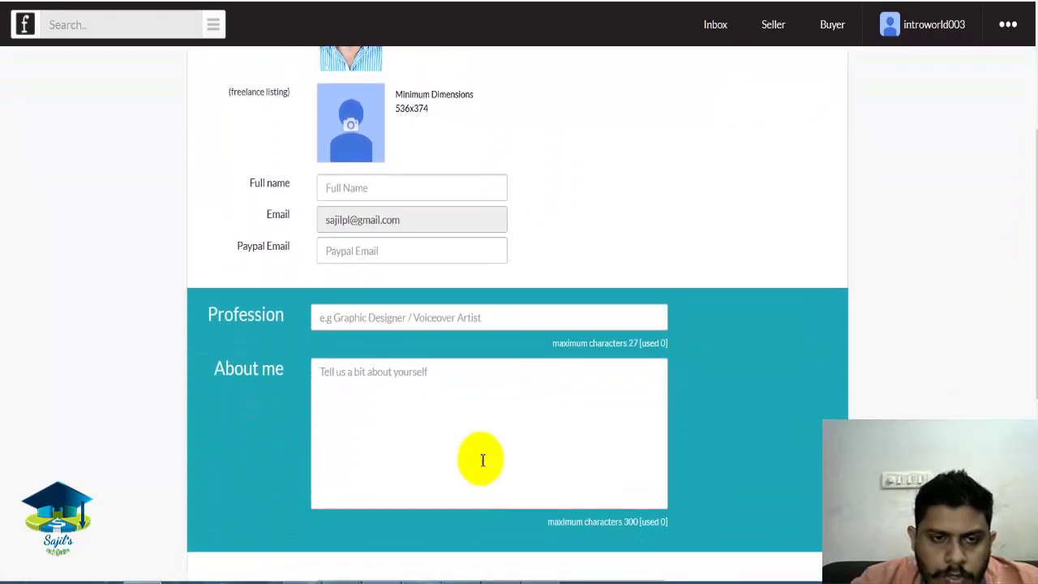
Leave the Paypal Email field blank and move further down the form.
click(360, 255)
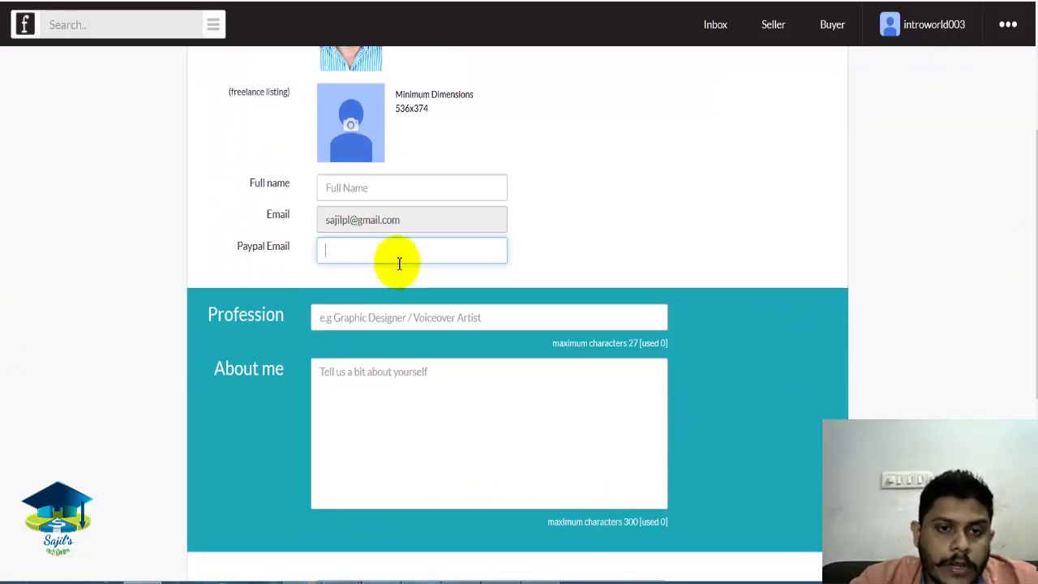
click(543, 233)
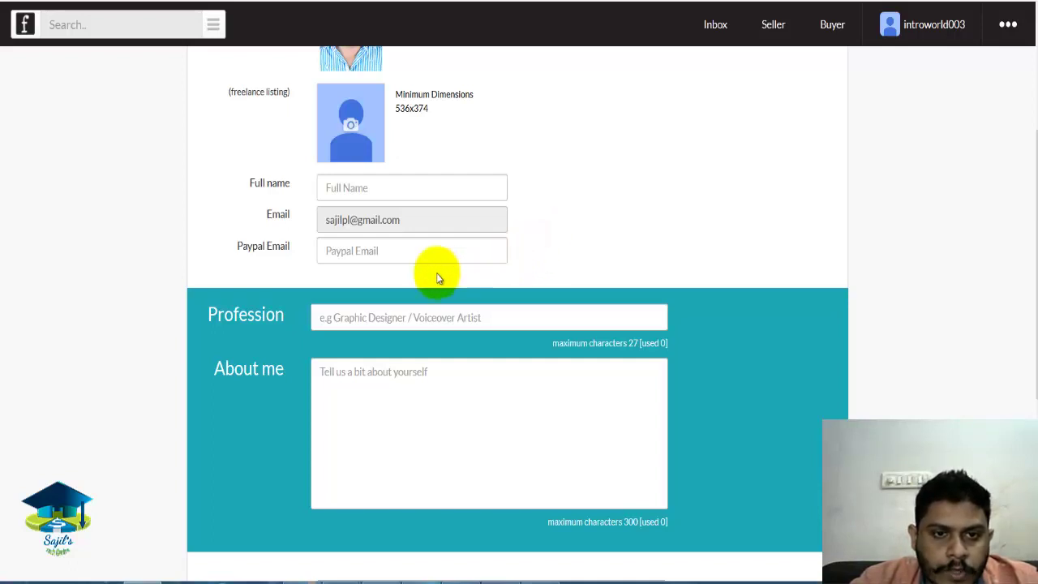
click(392, 255)
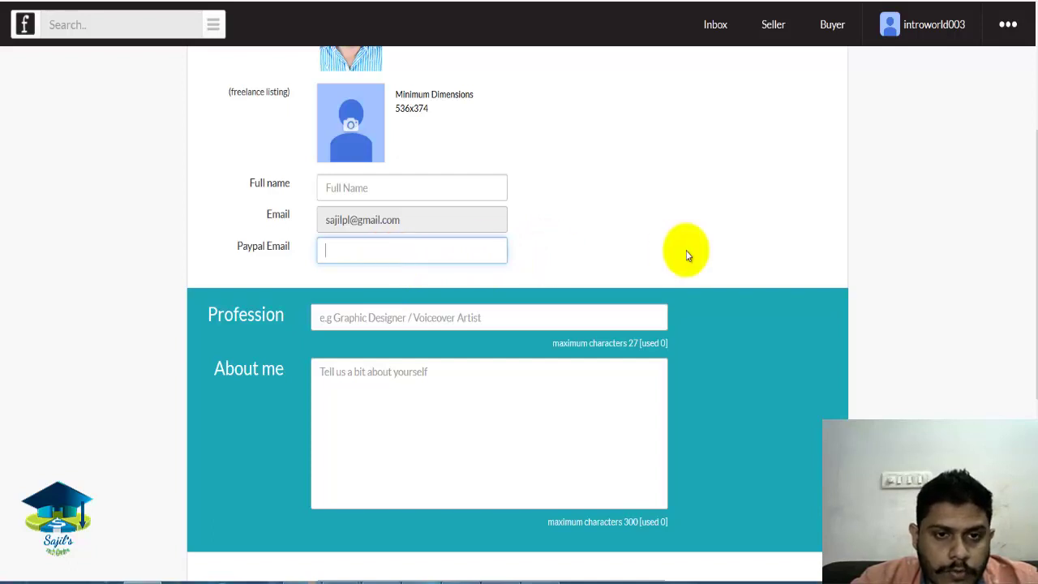
drag(1027, 211, 1027, 239)
click(589, 217)
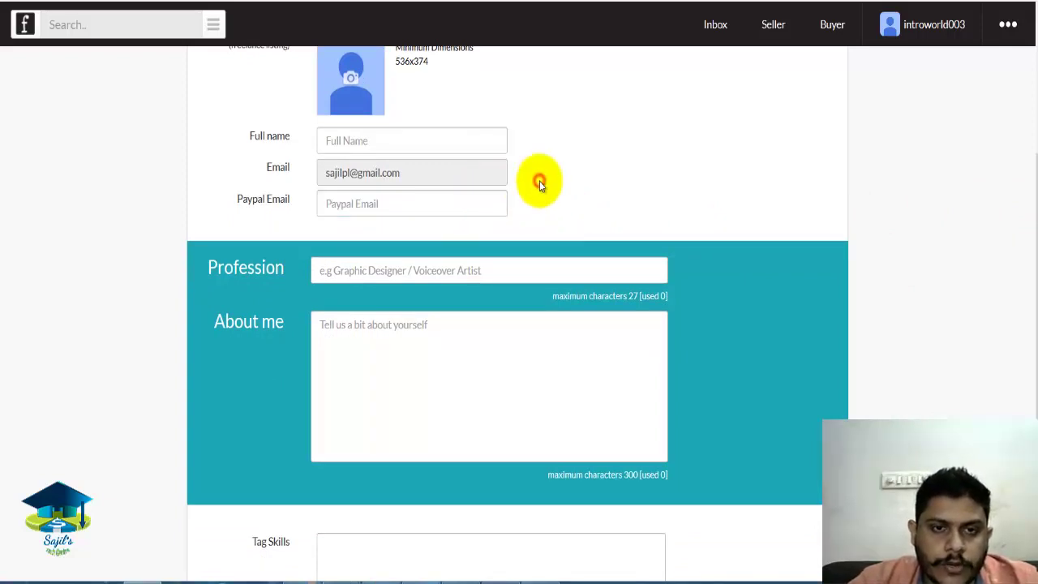
scroll(1027, 215, down, 1)
Enter 'graphic designer' as the Profession.
click(384, 177)
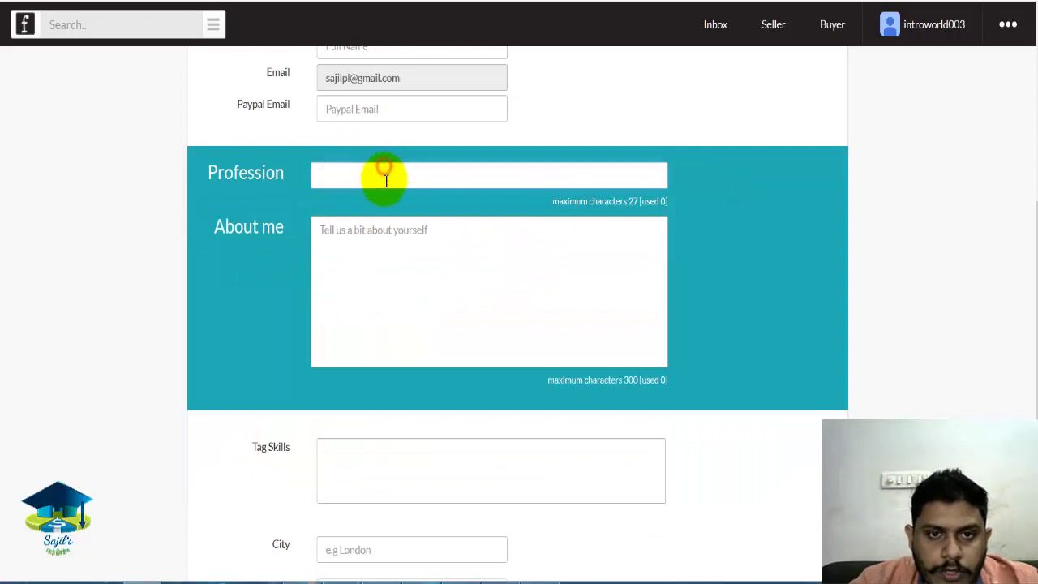
click(763, 214)
click(397, 185)
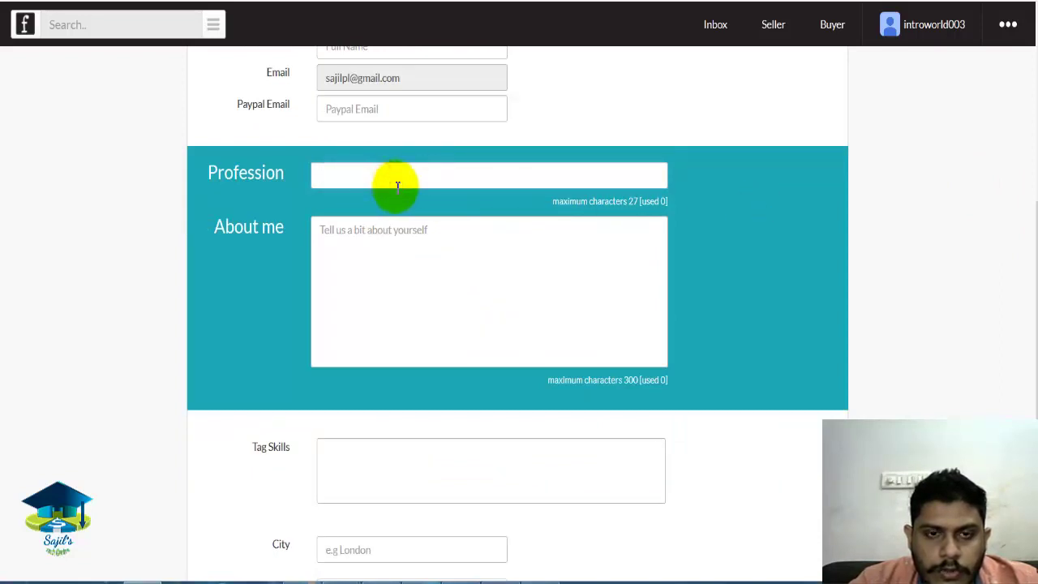
click(751, 245)
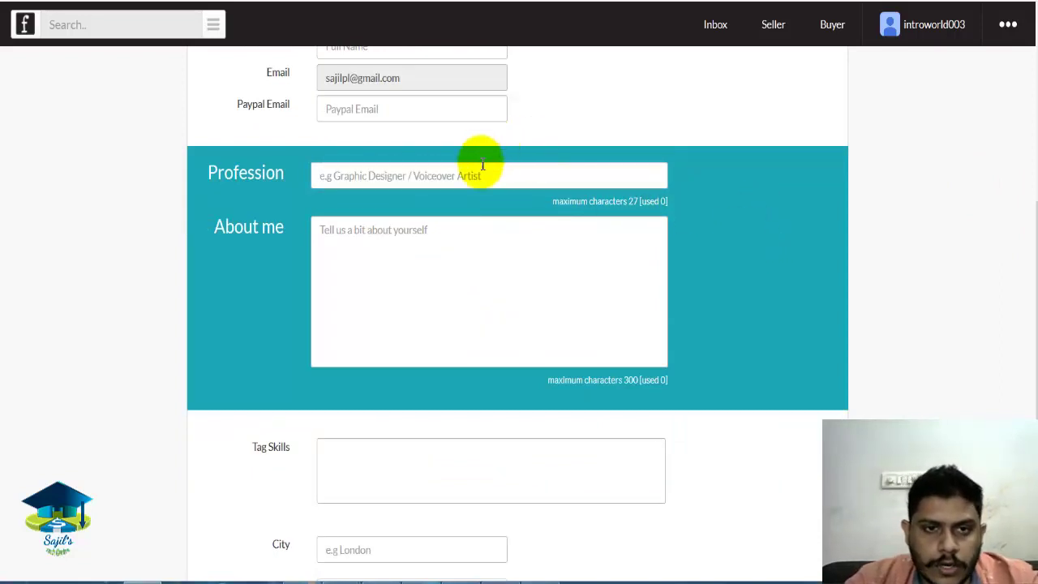
click(449, 178)
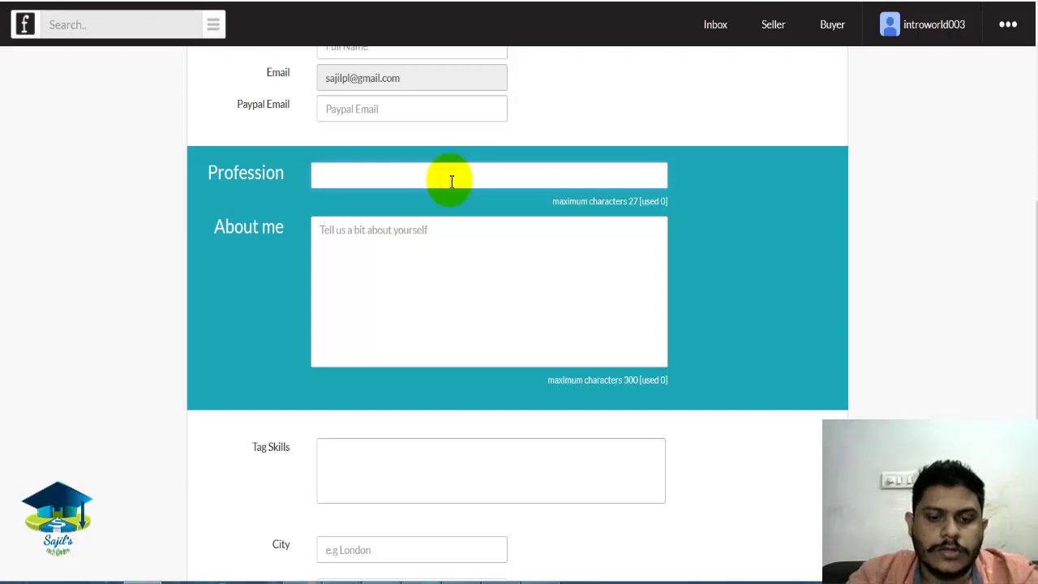
text(Graph)
key(BackSpace)
key(BackSpace)
key(BackSpace)
key(BackSpace)
key(BackSpace)
text(G)
key(BackSpace)
key(BackSpace)
text(graphic)
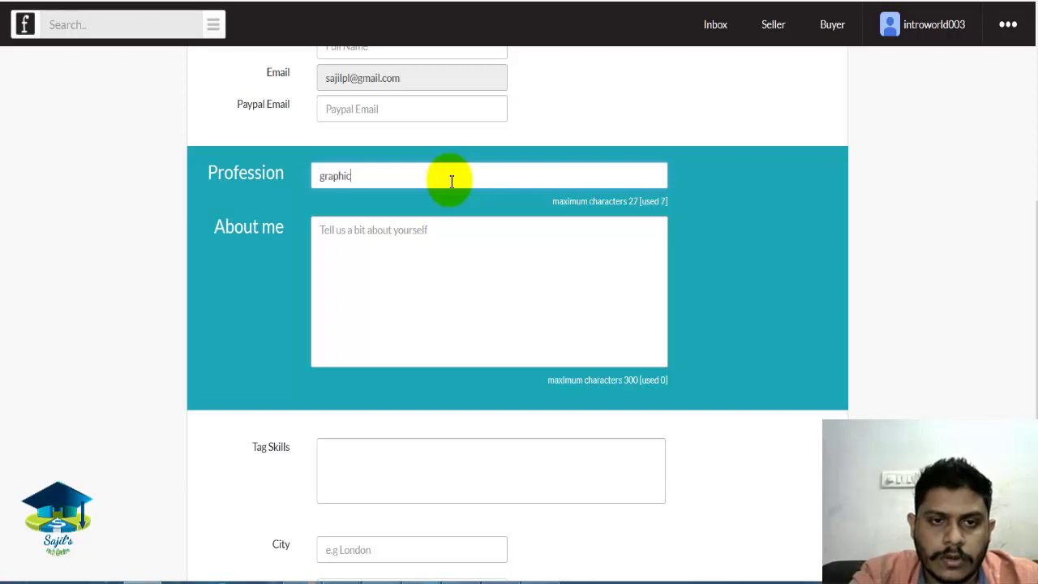
text( desin)
text(gn)
text(er, web desi)
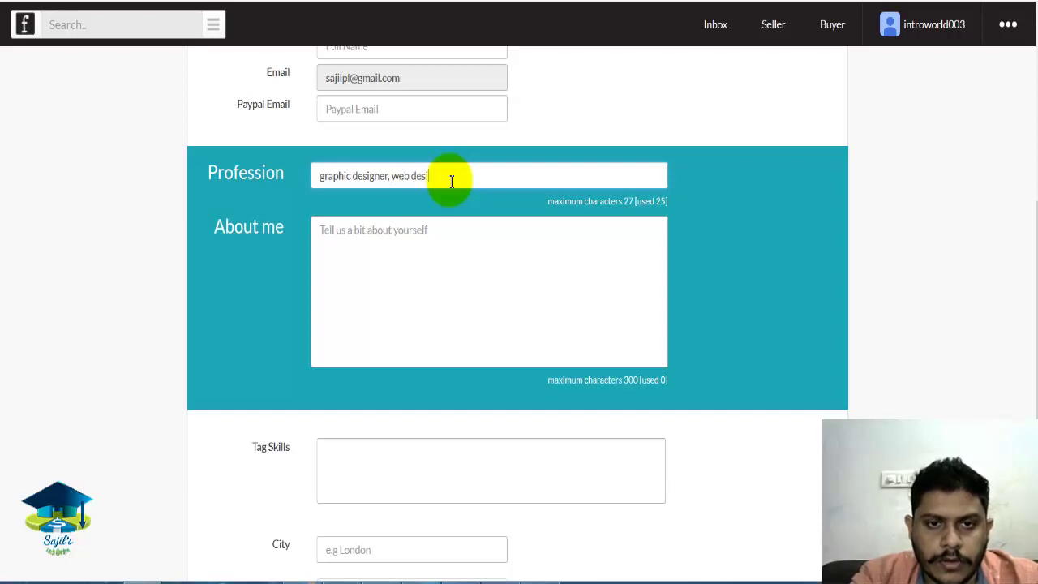
key(BackSpace)
key(BackSpace)
key(BackSpace)
key(BackSpace)
key(BackSpace)
key(BackSpace)
key(BackSpace)
key(BackSpace)
key(BackSpace)
key(BackSpace)
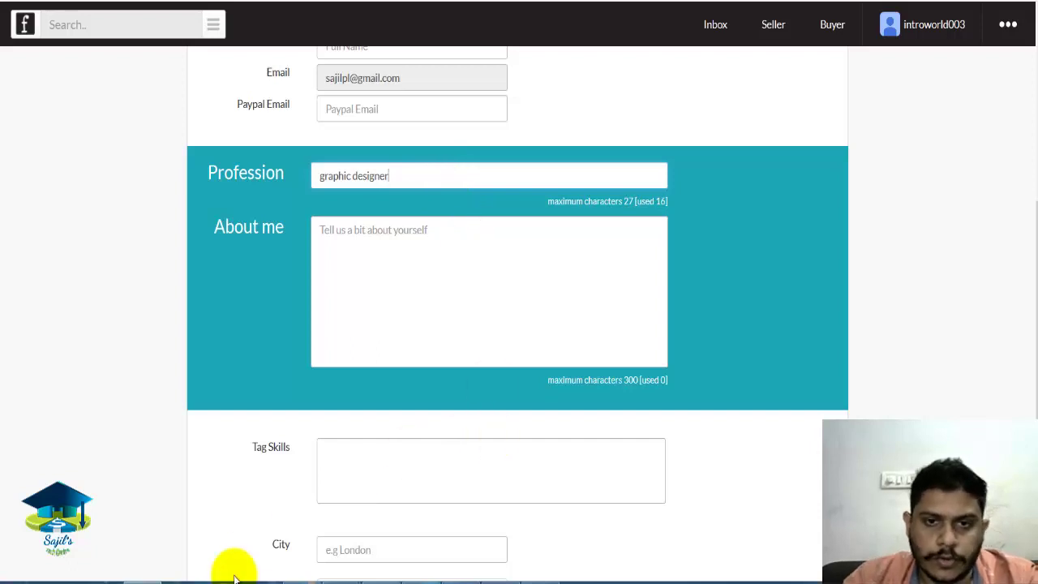
Write an About me bio citing 3 years of experience and 100 completed works.
click(328, 243)
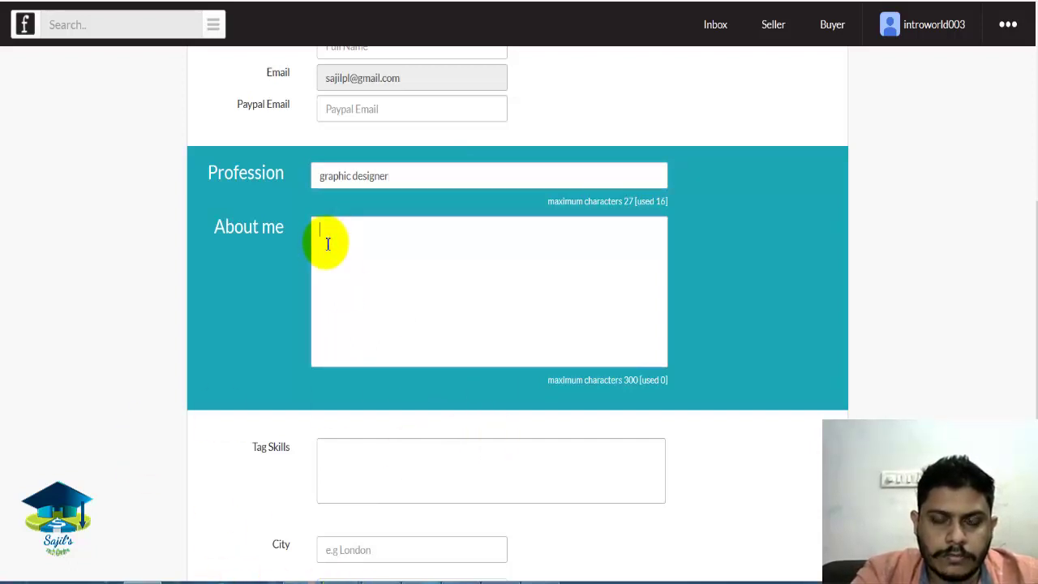
text(I am profes)
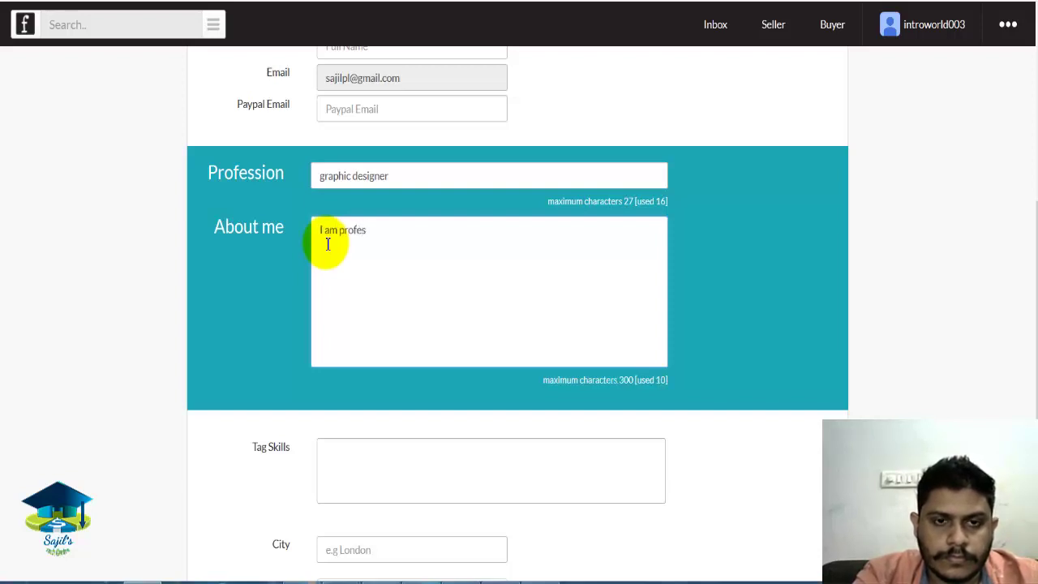
text(sional)
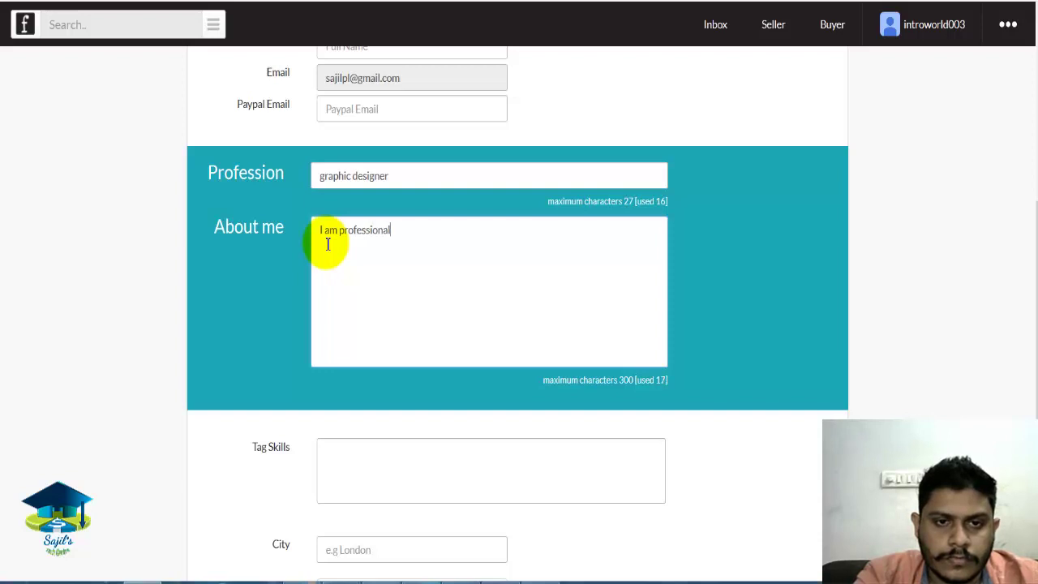
text( graphic designer with 3 years of experience and so)
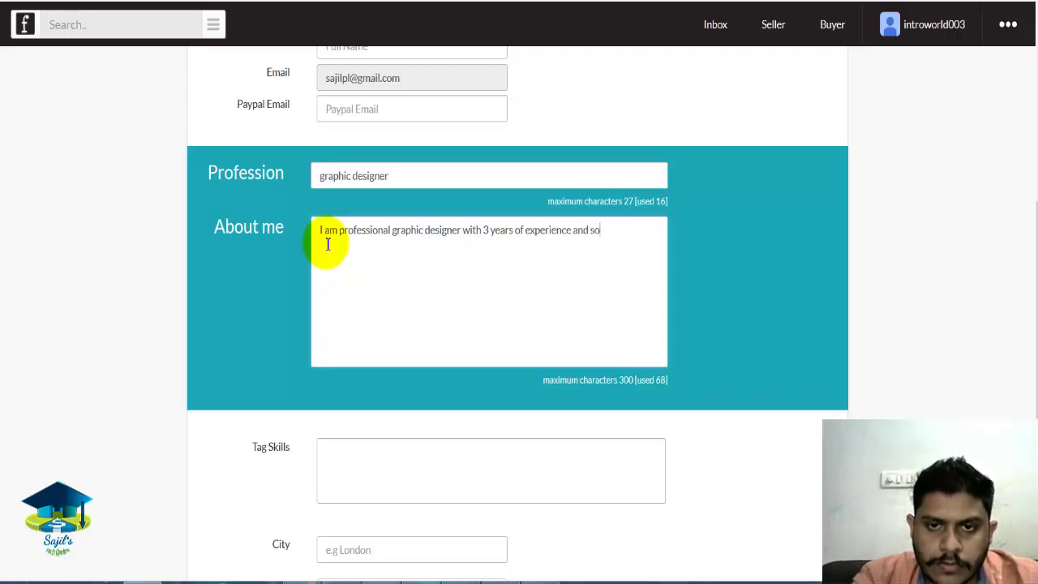
text( far completed 100 works.)
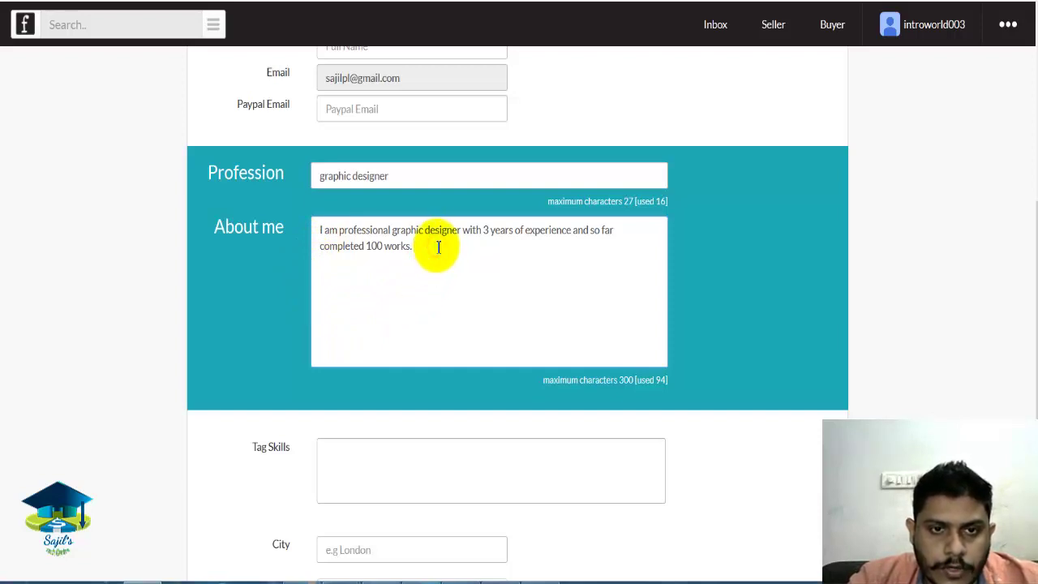
triple_click(321, 232)
click(477, 322)
Add logo designer, logo, flyers and poster as Tag Skills.
scroll(1033, 324, down, 3)
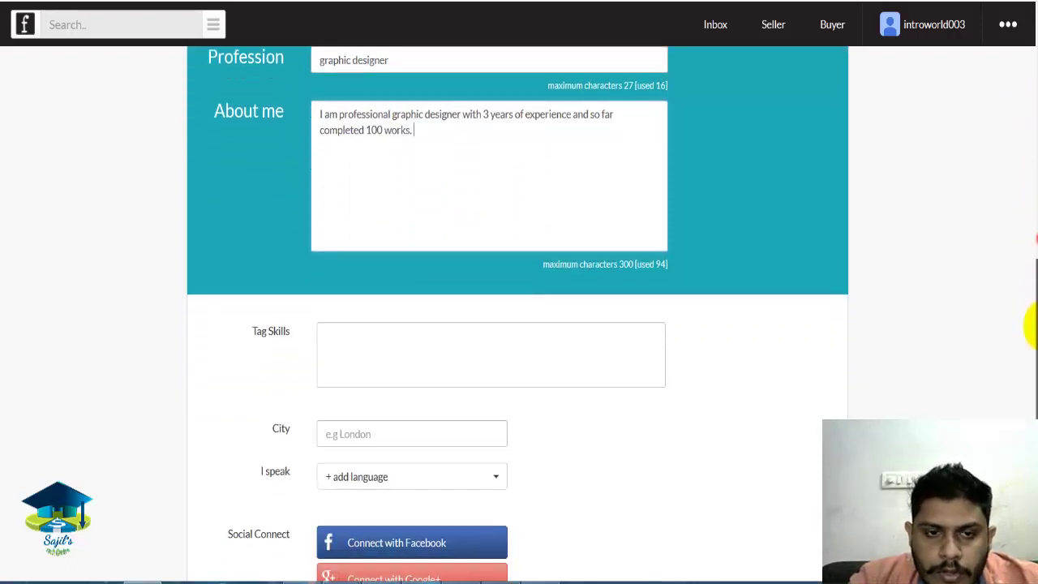
click(438, 281)
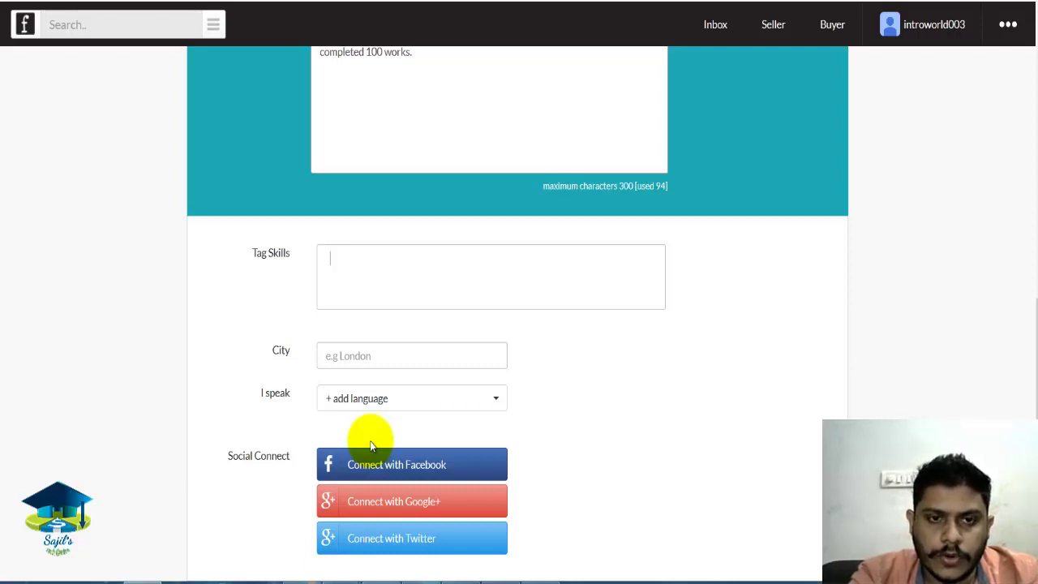
text(logo)
text( desg)
text(igner)
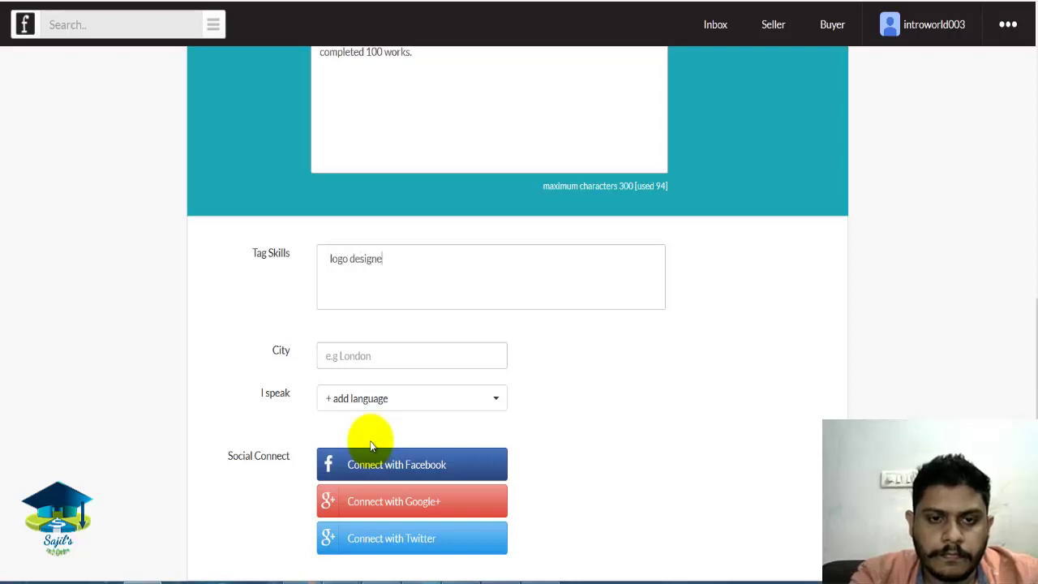
key(Return)
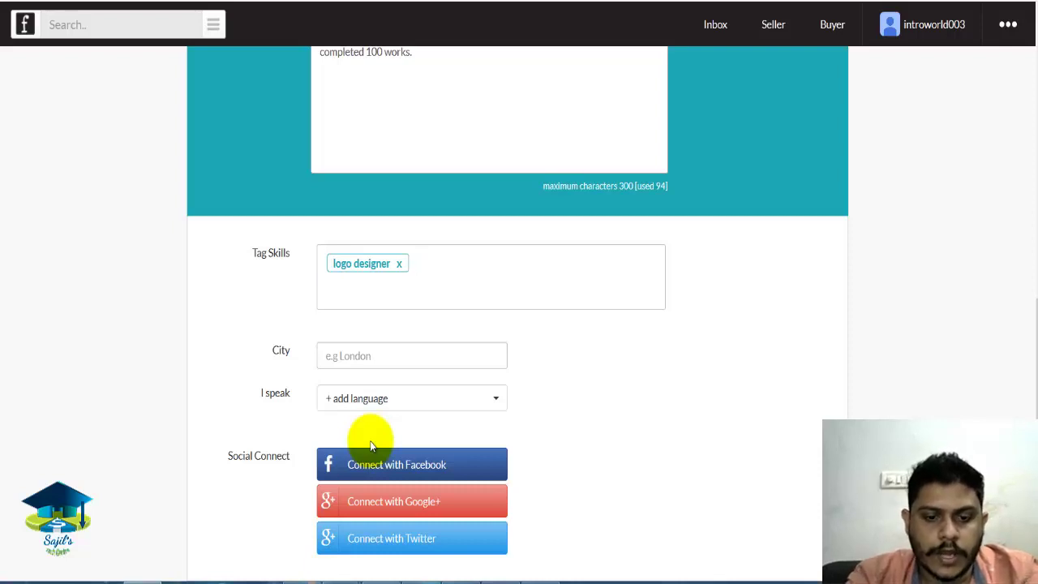
text(logo)
key(Return)
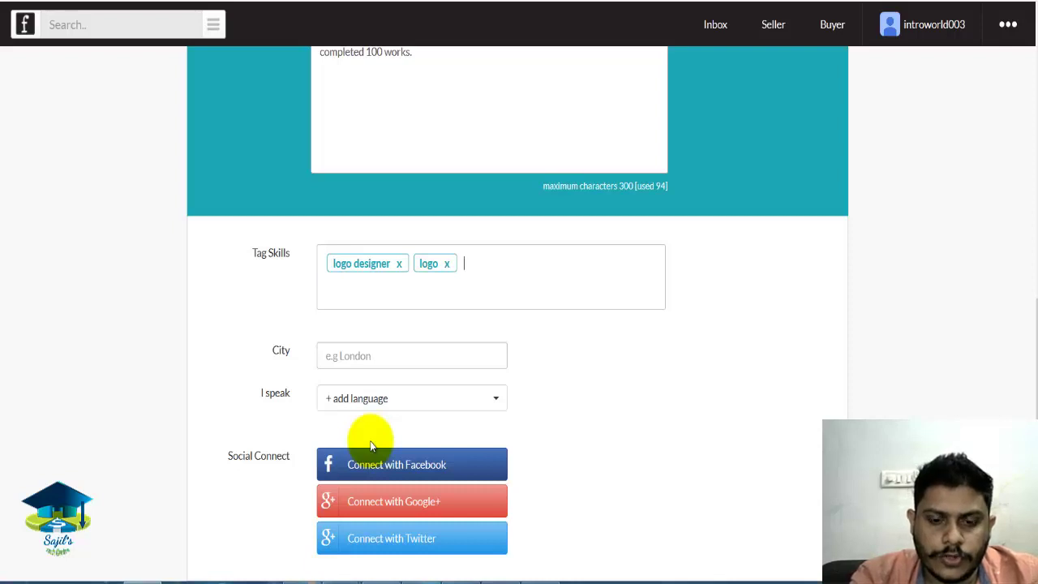
text(flyers)
key(Return)
text(poster)
key(Return)
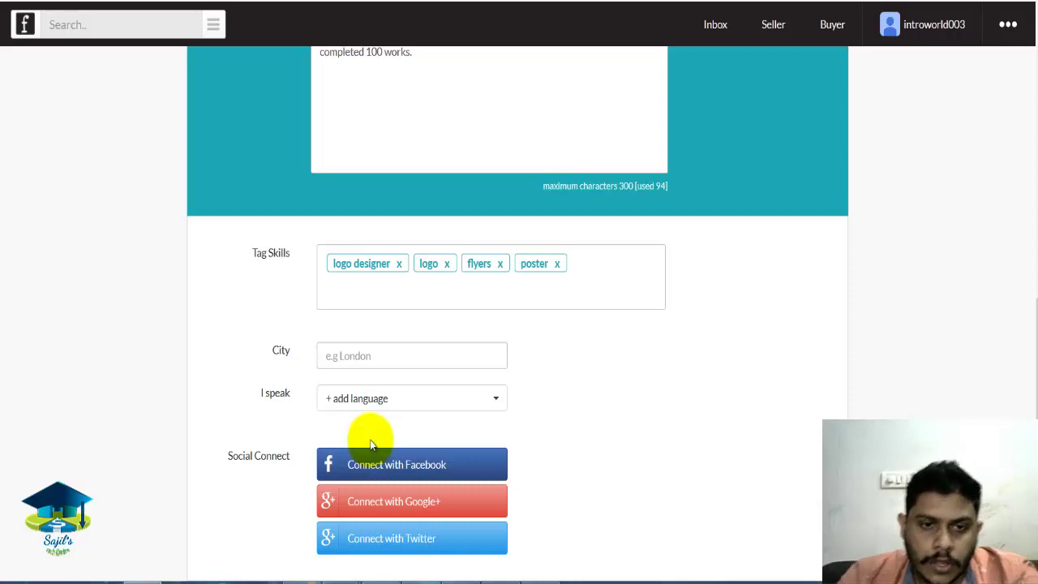
click(409, 362)
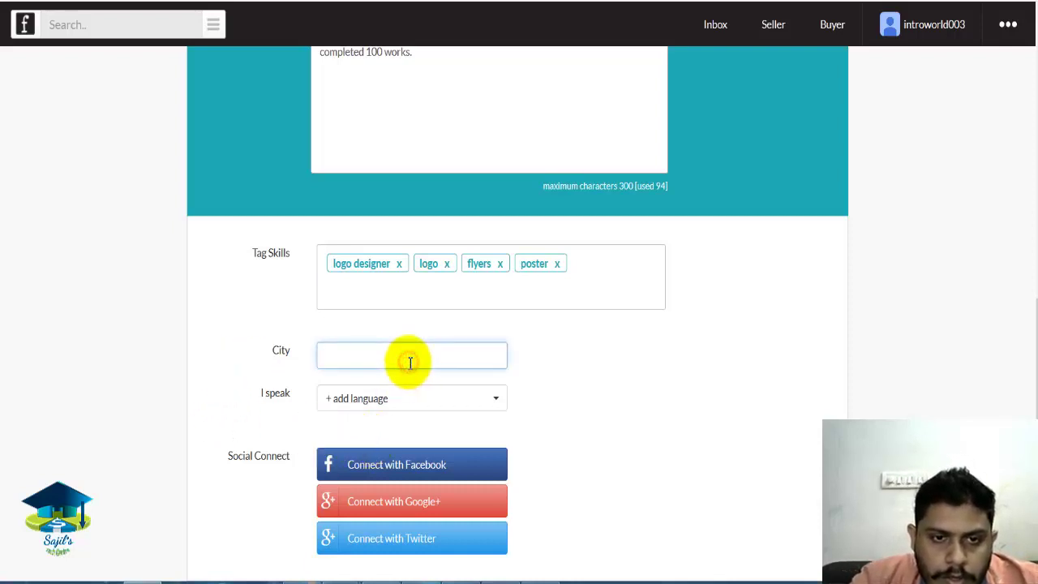
Set the city to Ernakulam and add English as a spoken language.
text(e)
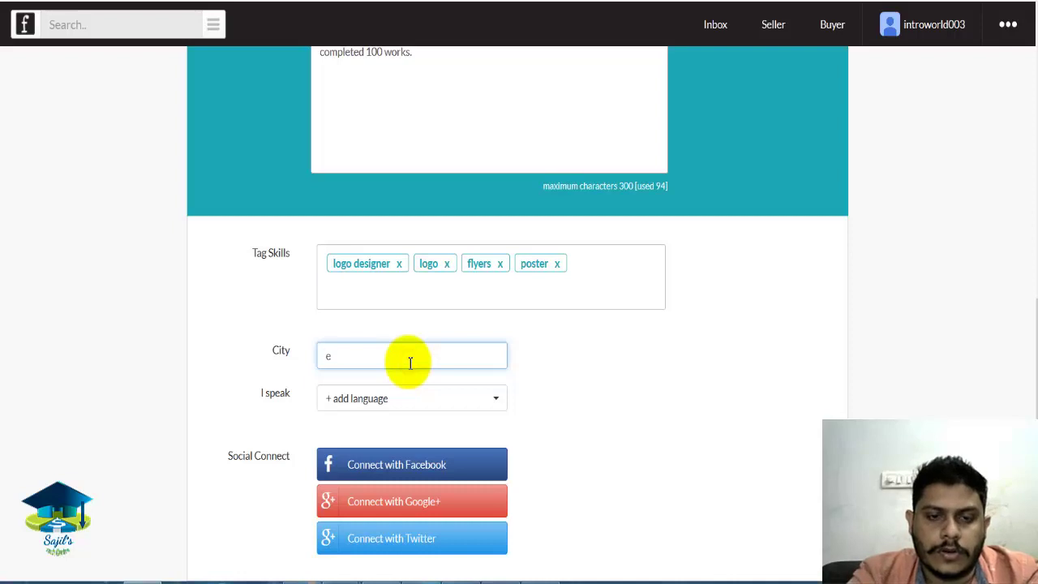
text(rnaku)
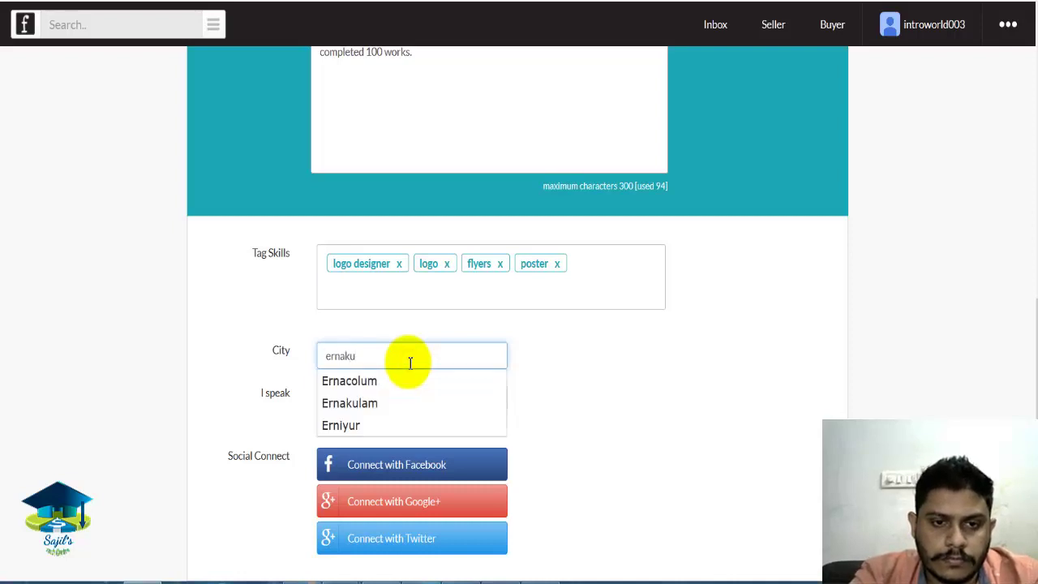
text(lam)
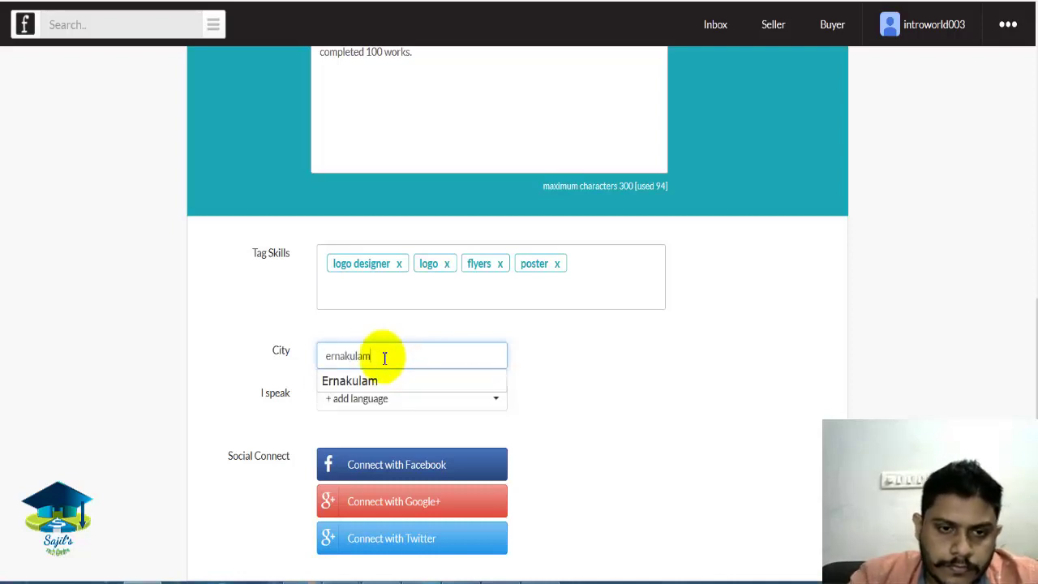
click(395, 380)
click(442, 402)
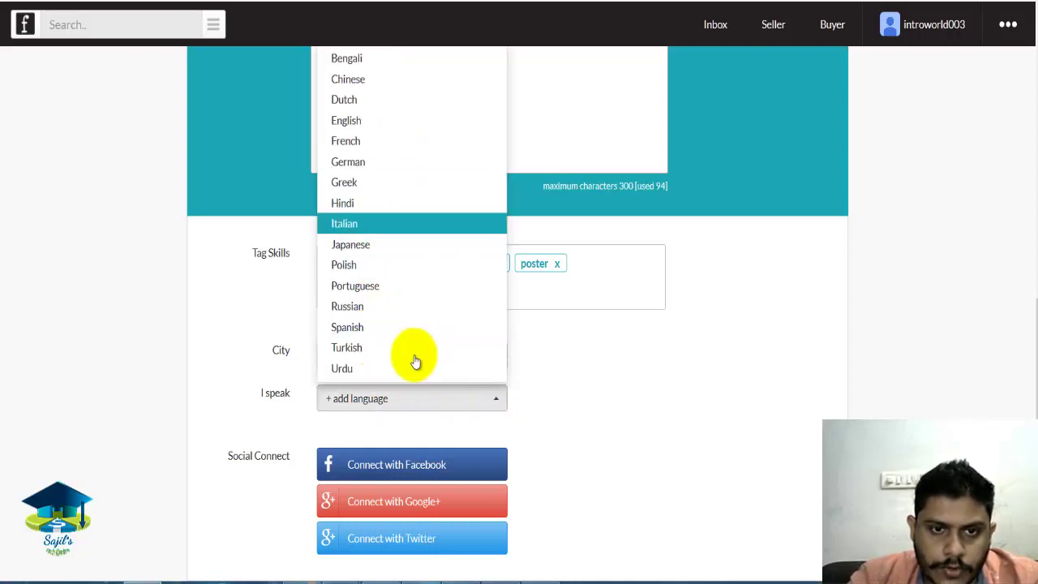
click(389, 120)
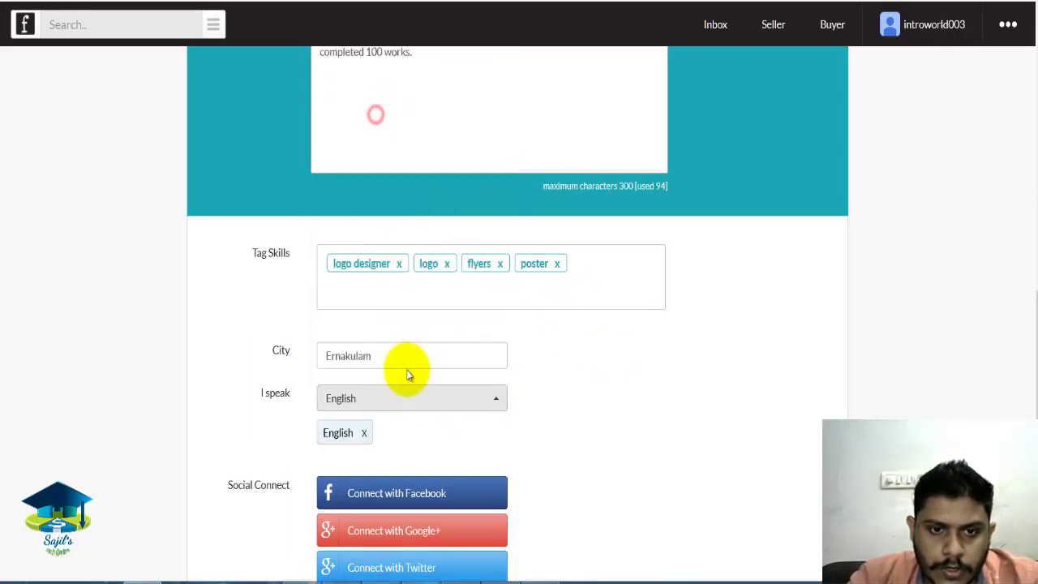
drag(1034, 343, 1020, 377)
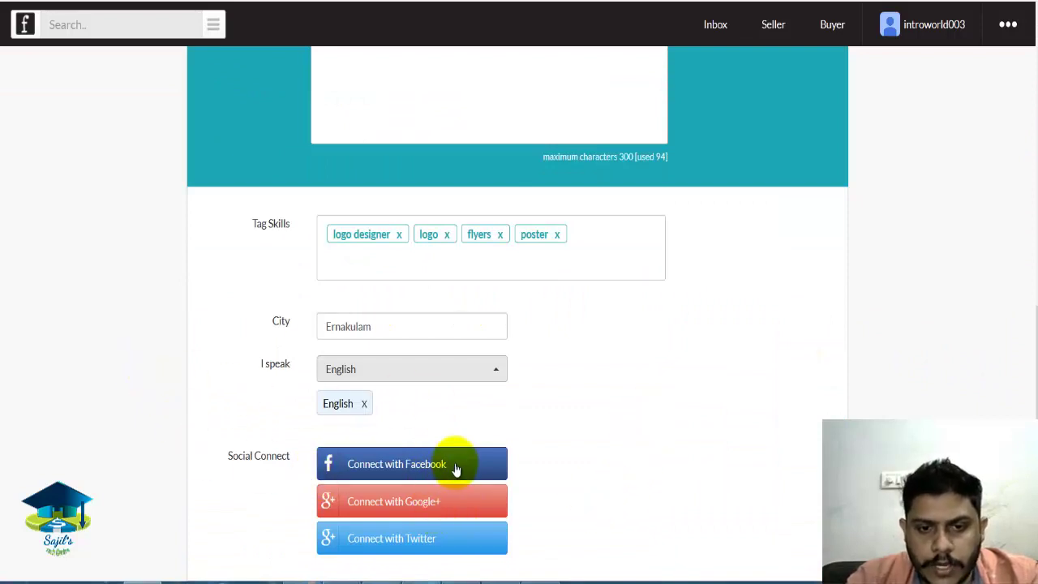
drag(1028, 406, 1034, 154)
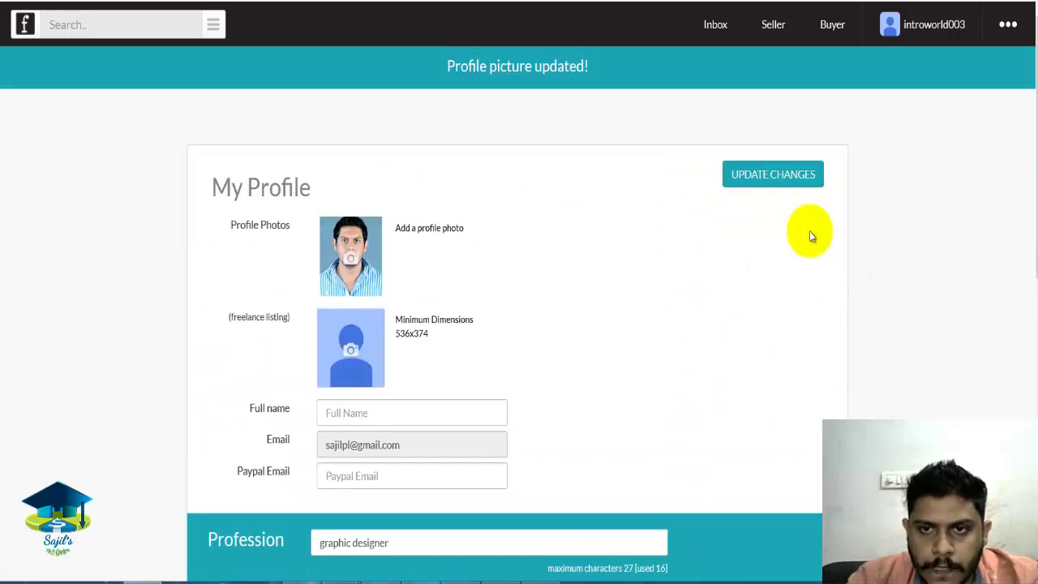
Save the profile changes so the page confirms 'Your settings have been saved'.
click(780, 183)
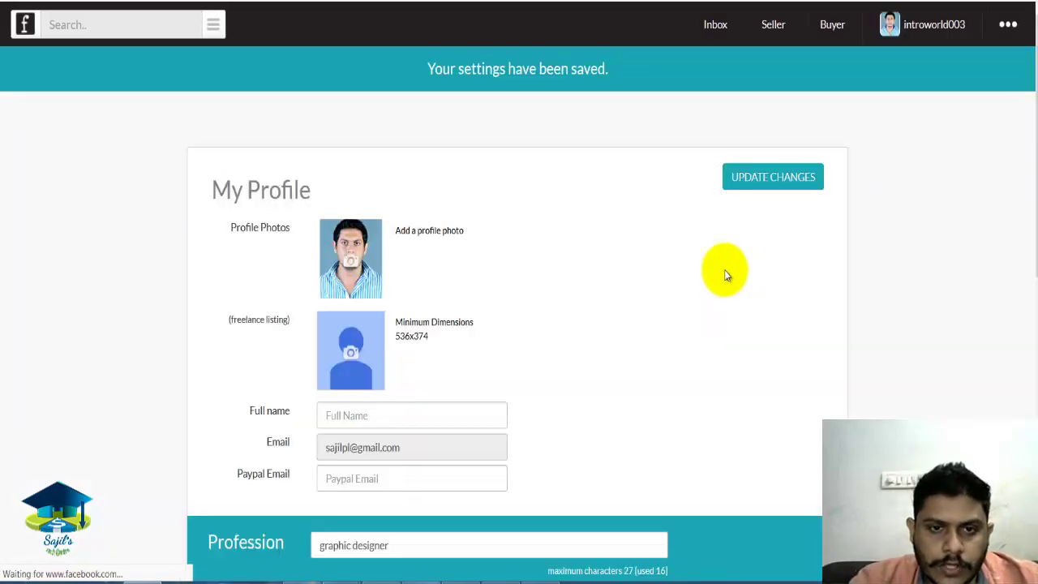
click(407, 416)
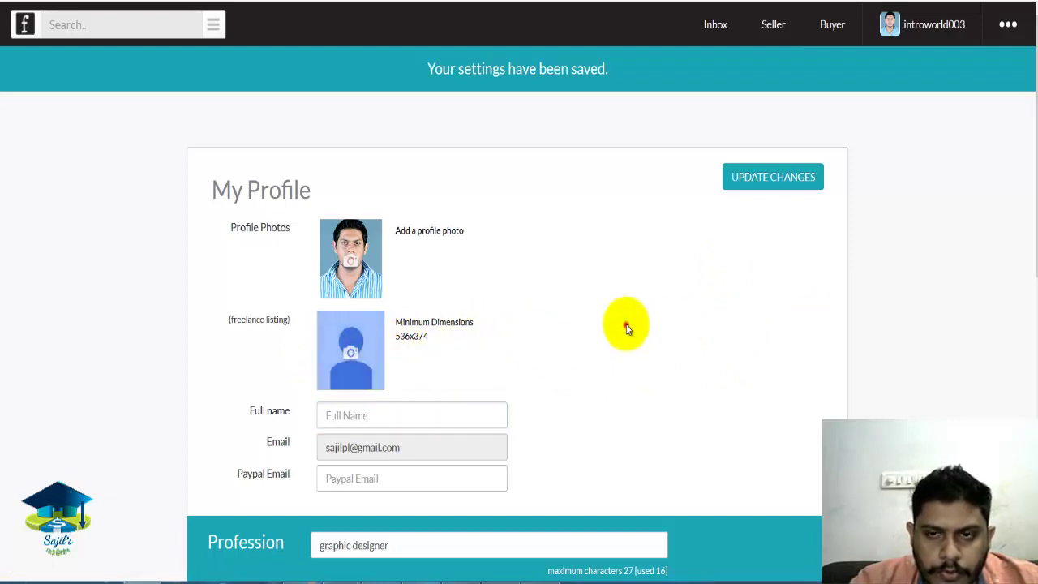
click(790, 35)
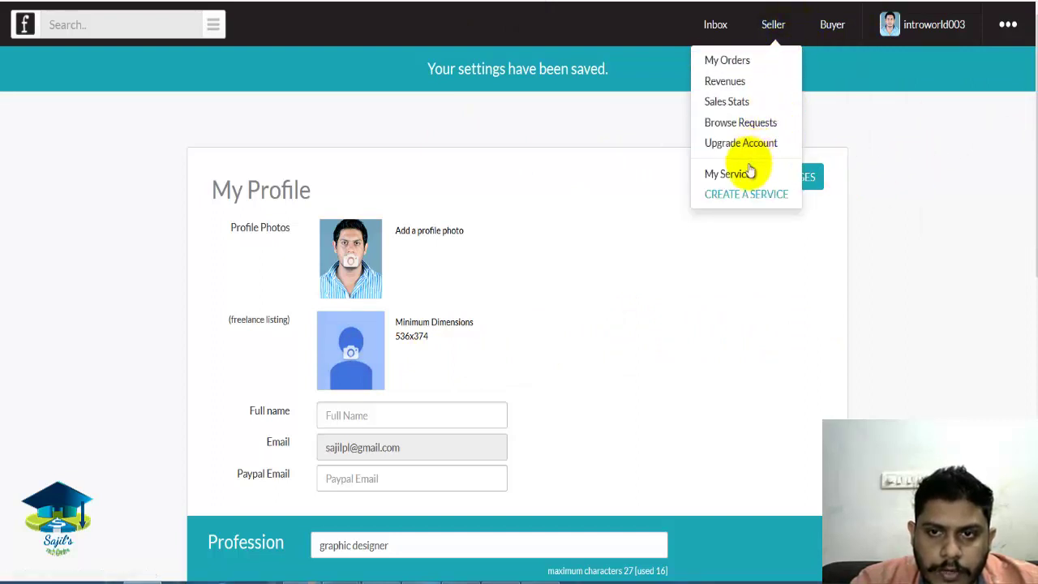
Go to Seller > My Services and start a new service with CREATE A SERVICE.
click(763, 184)
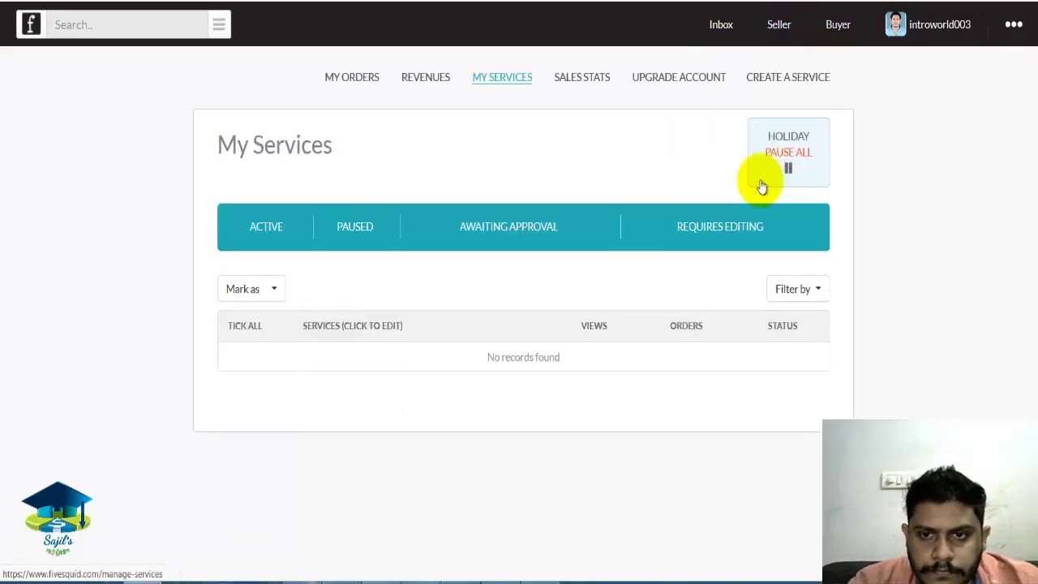
click(795, 83)
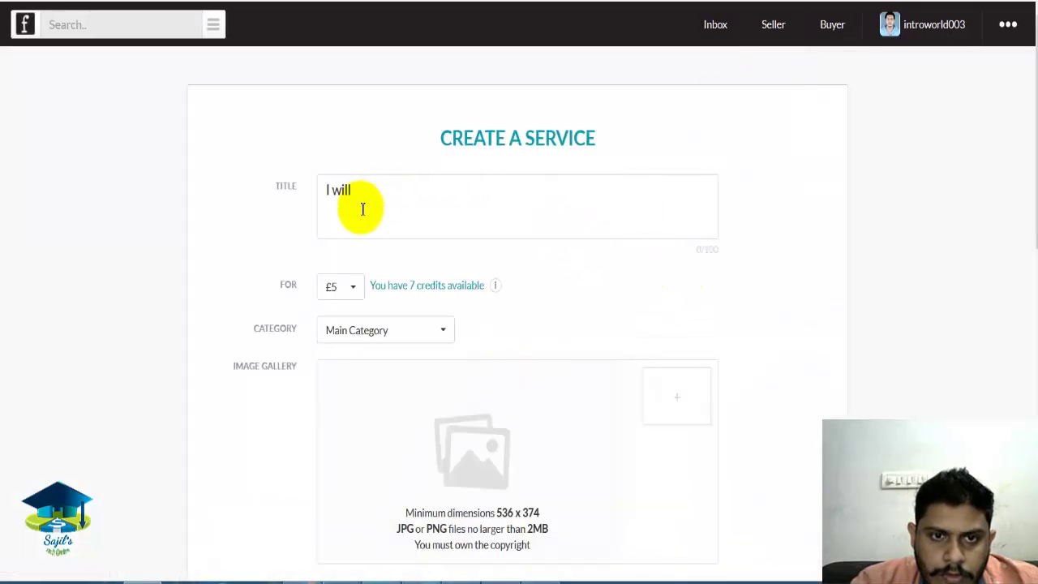
Title the service 'I will do any kind of data entry jobs for your business'.
click(394, 198)
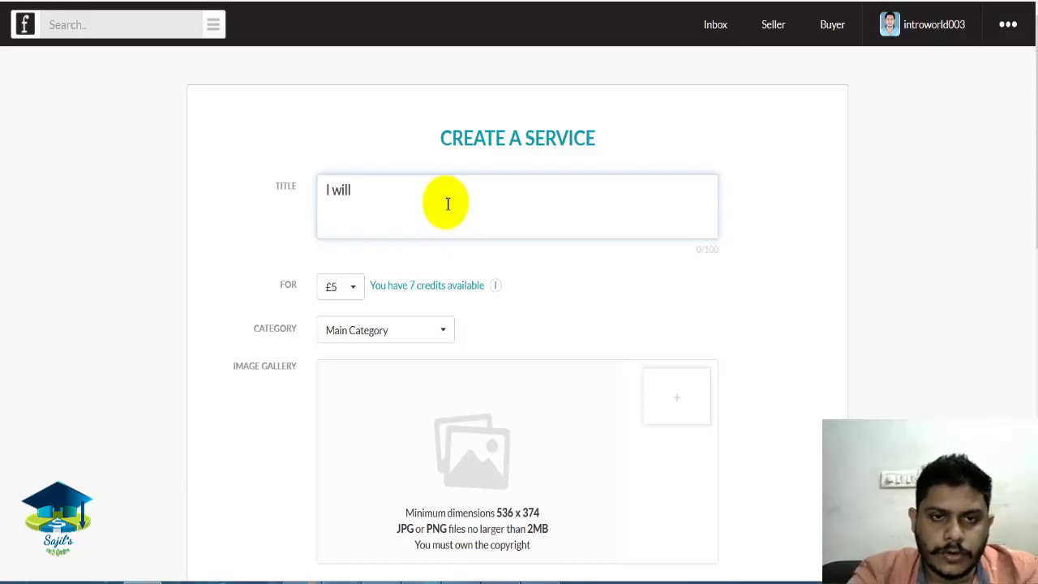
text(rea)
text(stunning logo design for your business)
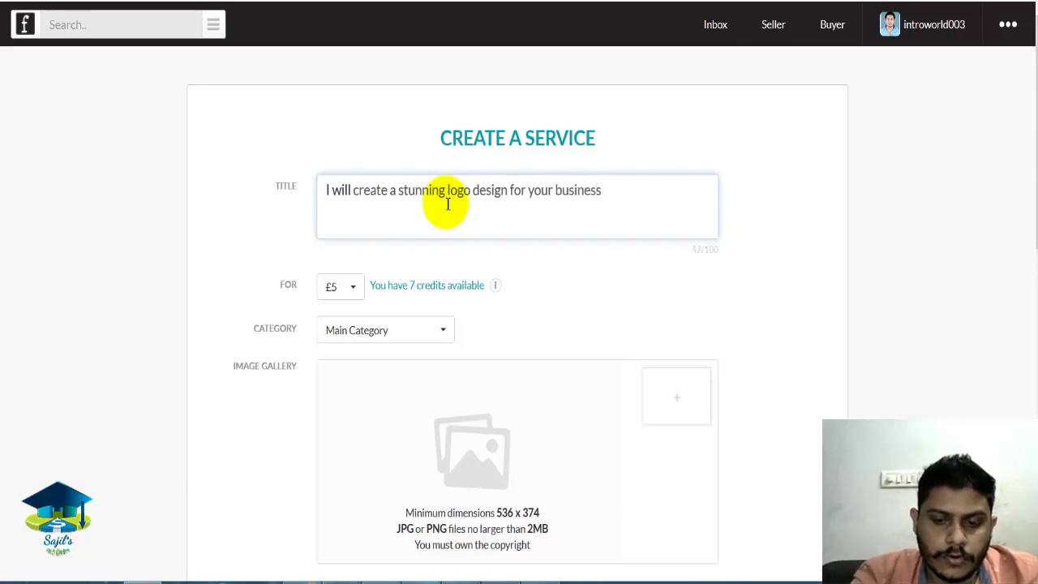
text(i)
key(BackSpace)
key(BackSpace)
key(BackSpace)
key(BackSpace)
key(BackSpace)
key(BackSpace)
key(BackSpace)
key(BackSpace)
key(BackSpace)
key(BackSpace)
key(BackSpace)
key(BackSpace)
key(BackSpace)
key(BackSpace)
key(BackSpace)
key(BackSpace)
key(BackSpace)
key(BackSpace)
key(BackSpace)
key(BackSpace)
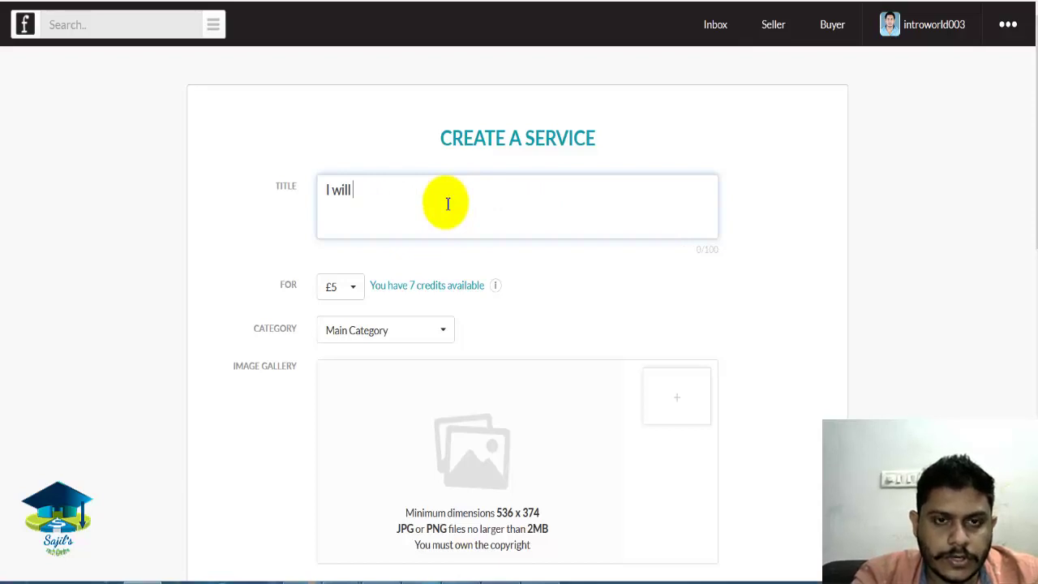
text(do any ki)
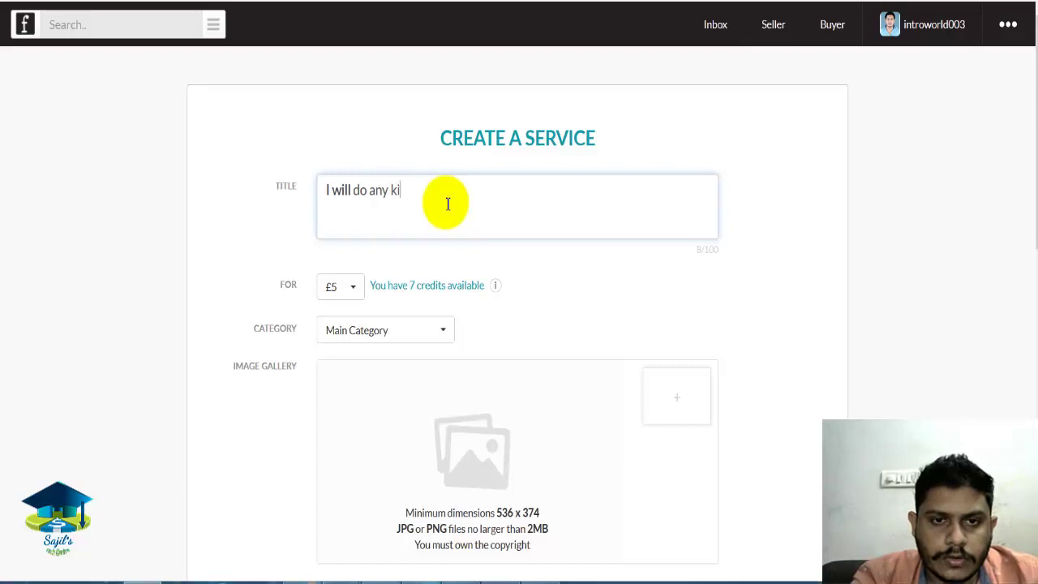
text(nd of data entry jobs)
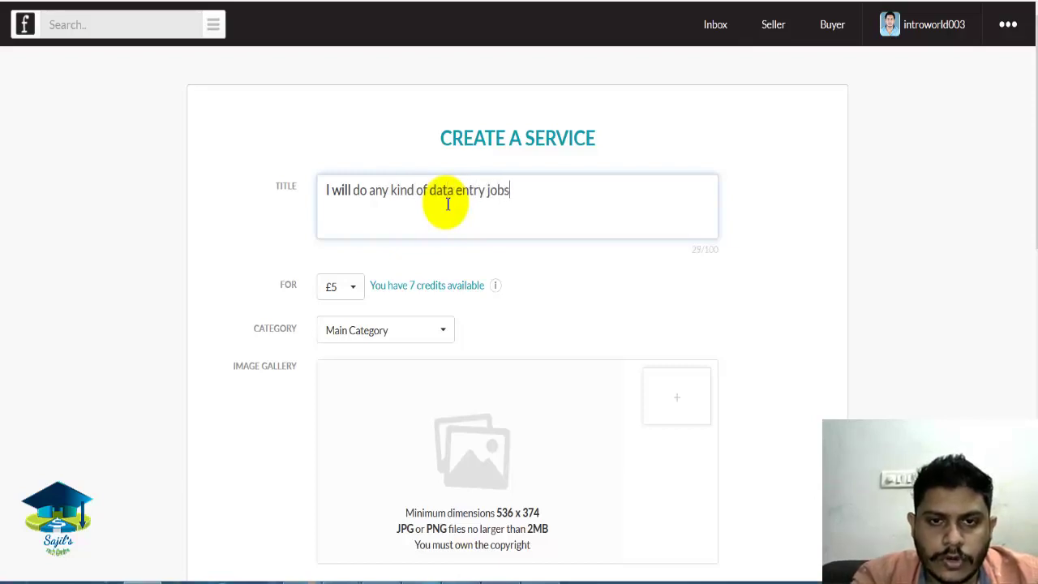
text( for your busin)
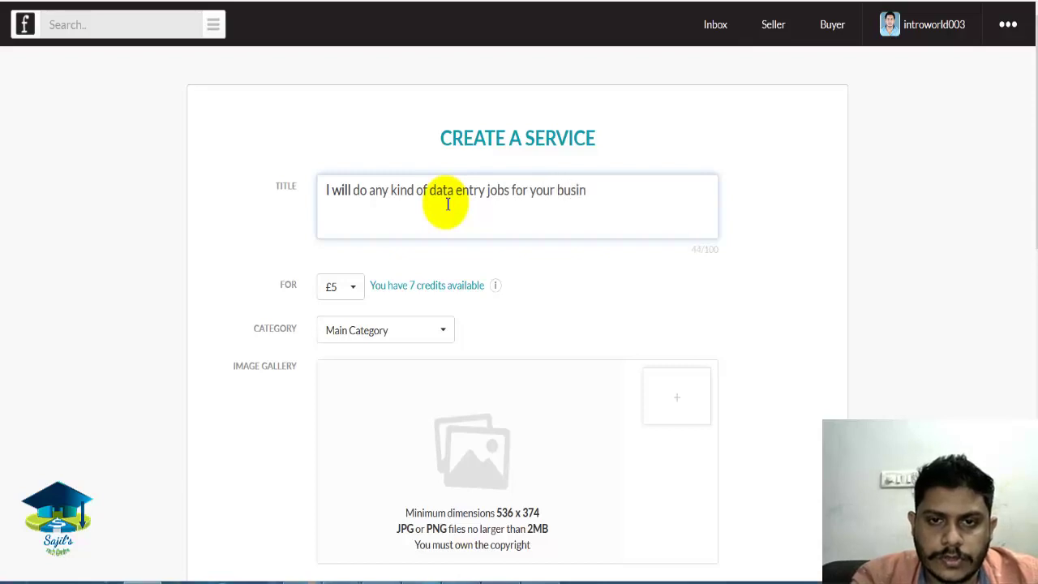
text(ess)
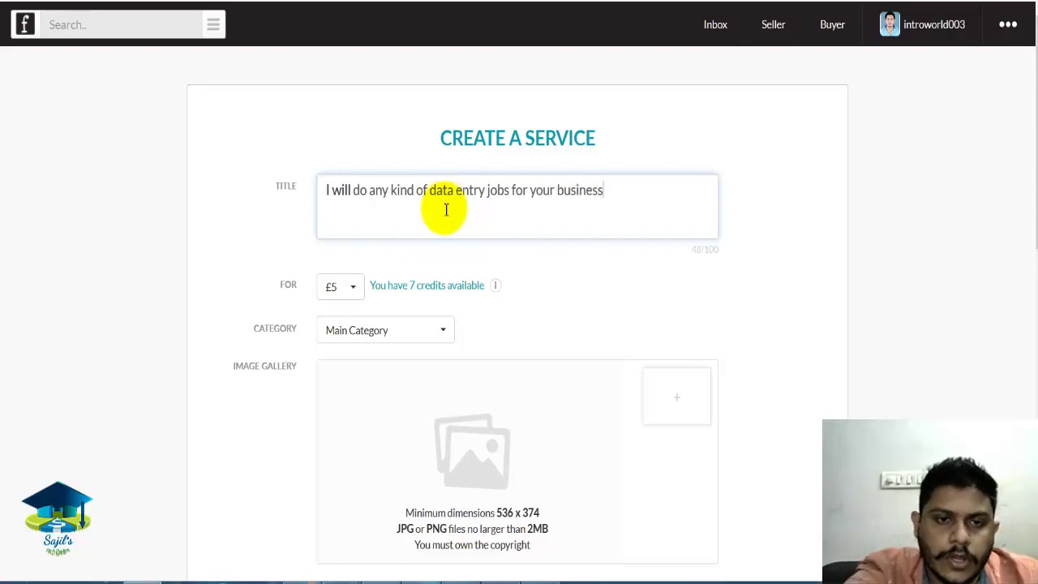
click(355, 297)
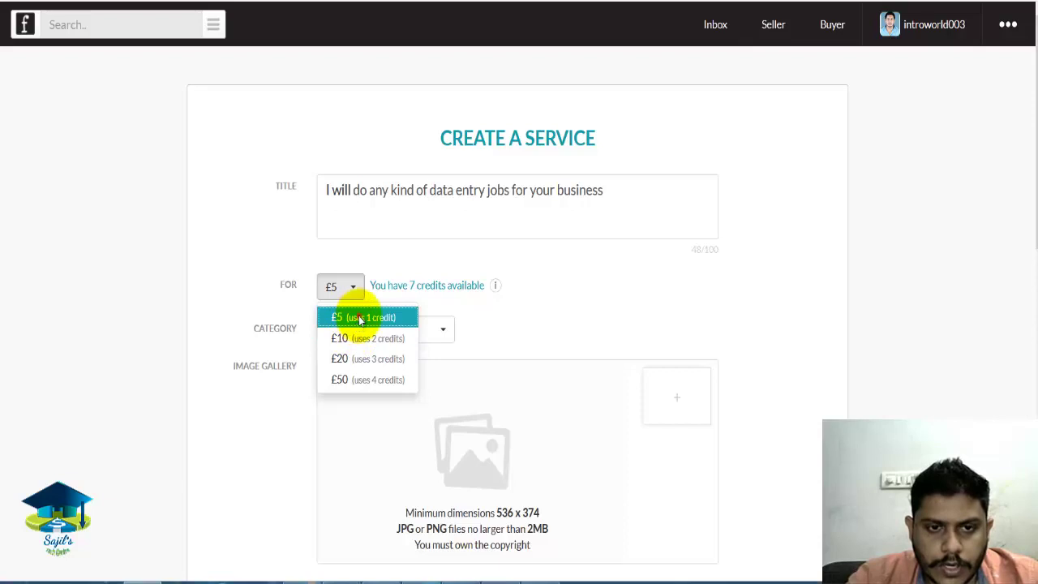
Set the service price to £5 in the For dropdown.
click(357, 319)
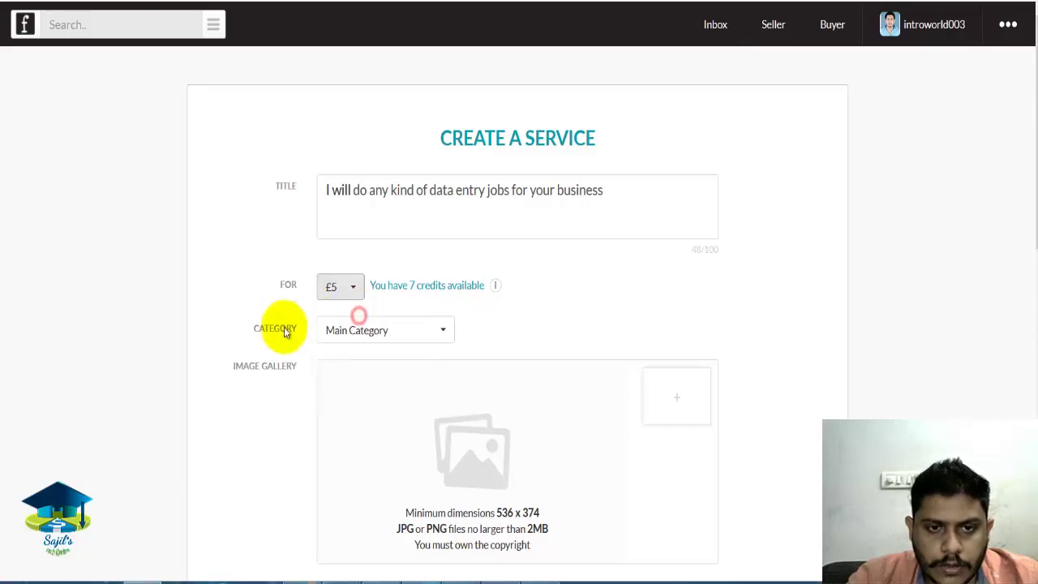
click(359, 300)
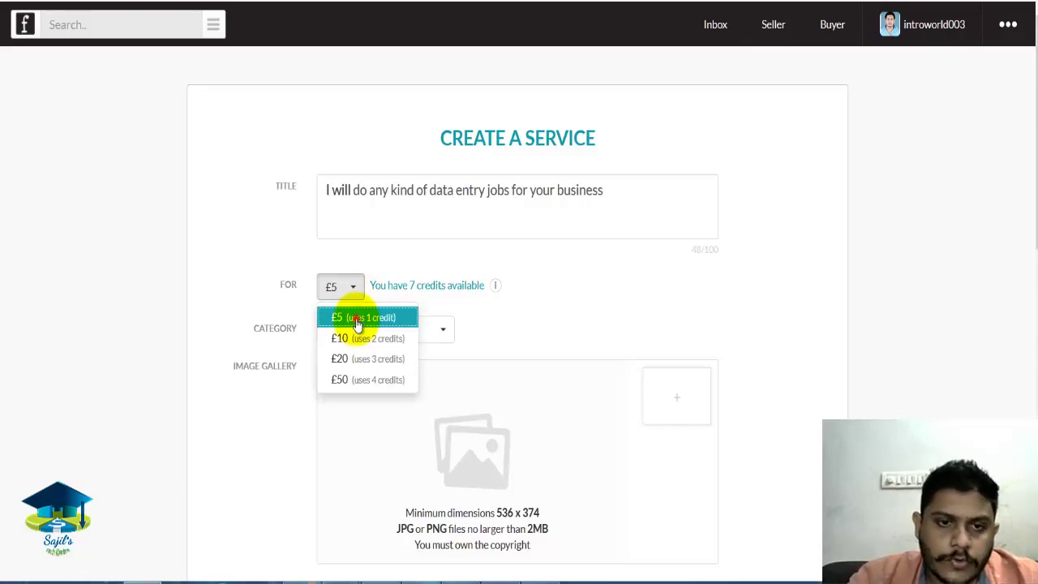
click(358, 321)
drag(1031, 108, 1031, 187)
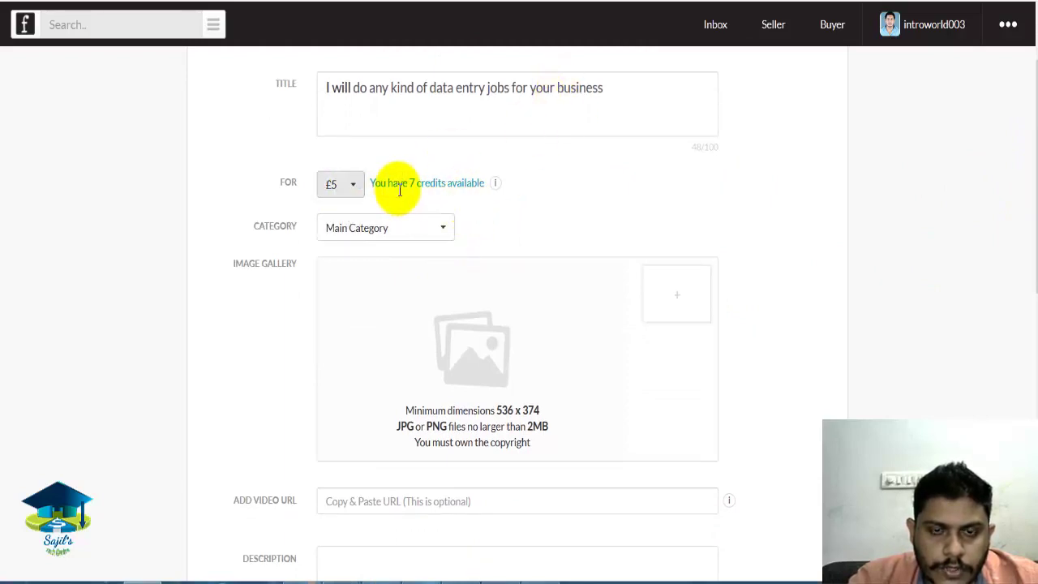
mouse_move(495, 186)
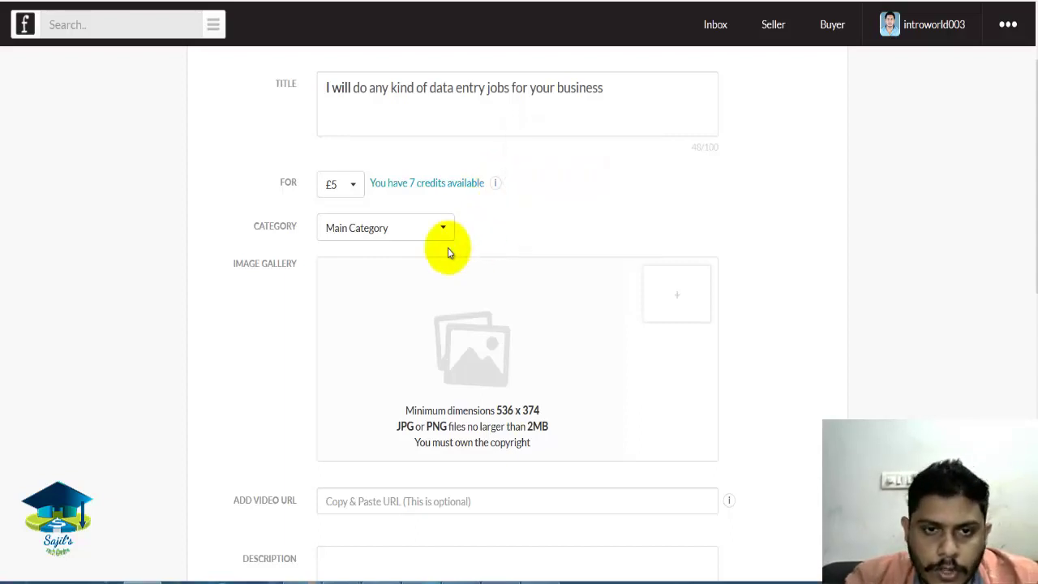
Retitle the service 'I will create a stunning logo design for your business' under Graphic Design.
click(424, 230)
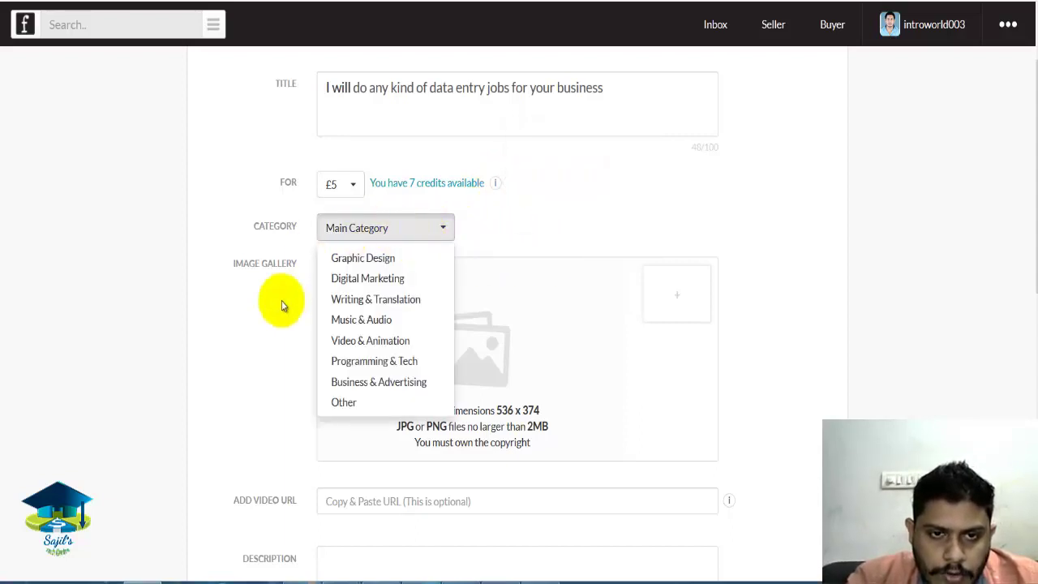
drag(624, 89, 360, 99)
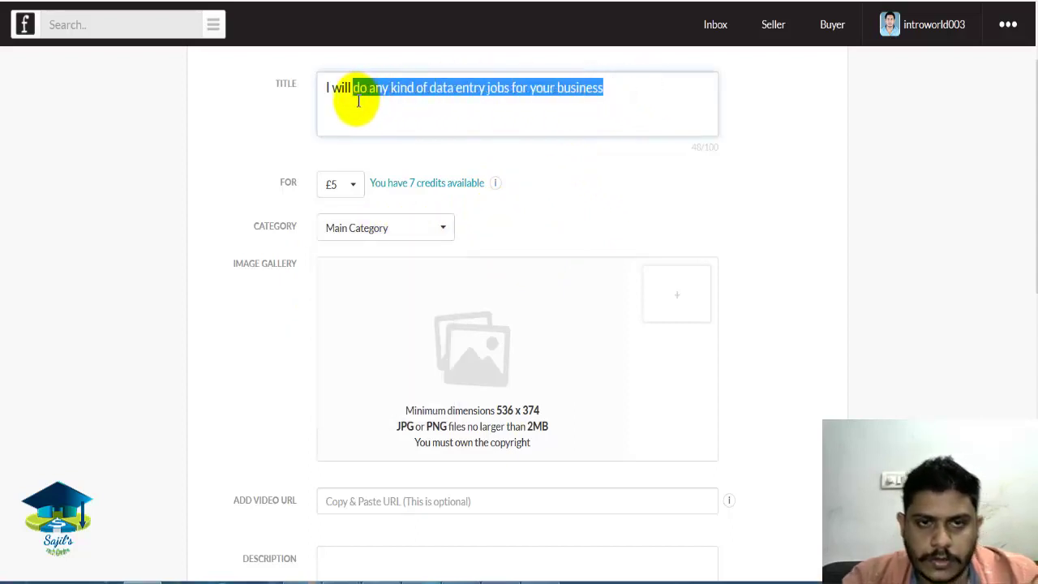
text(dreate )
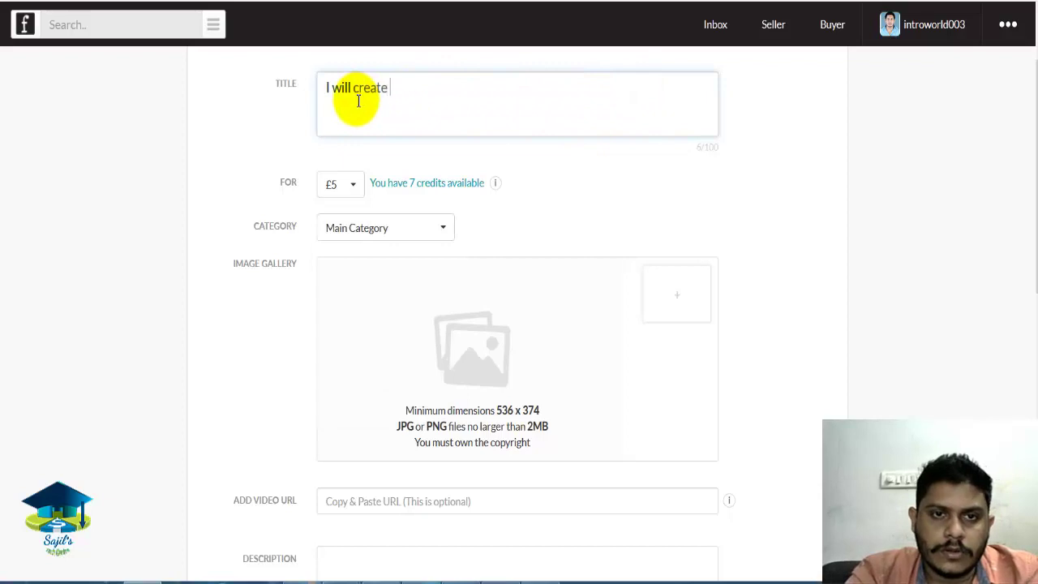
text(a stunning )
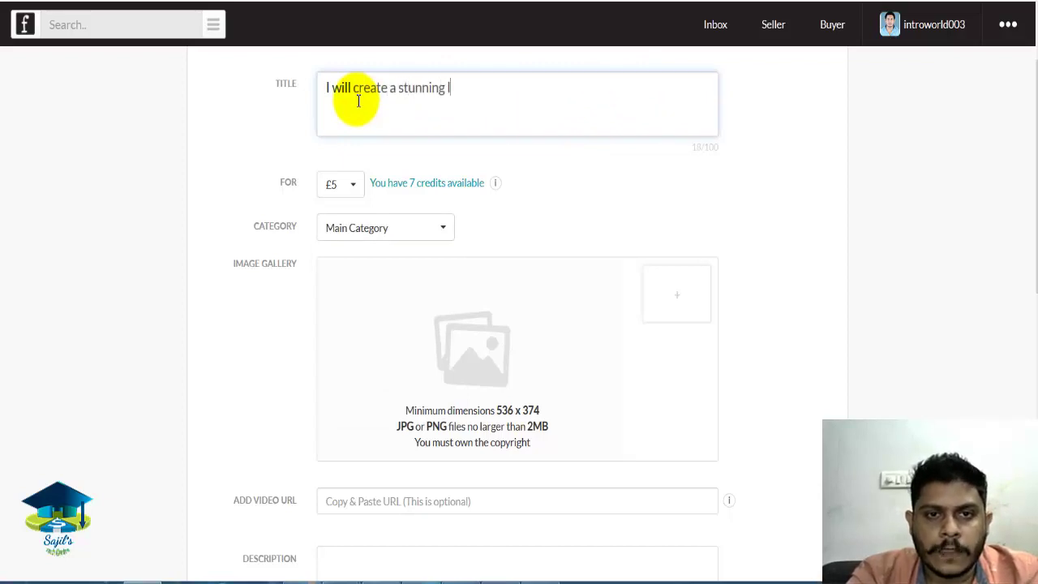
text(logo )
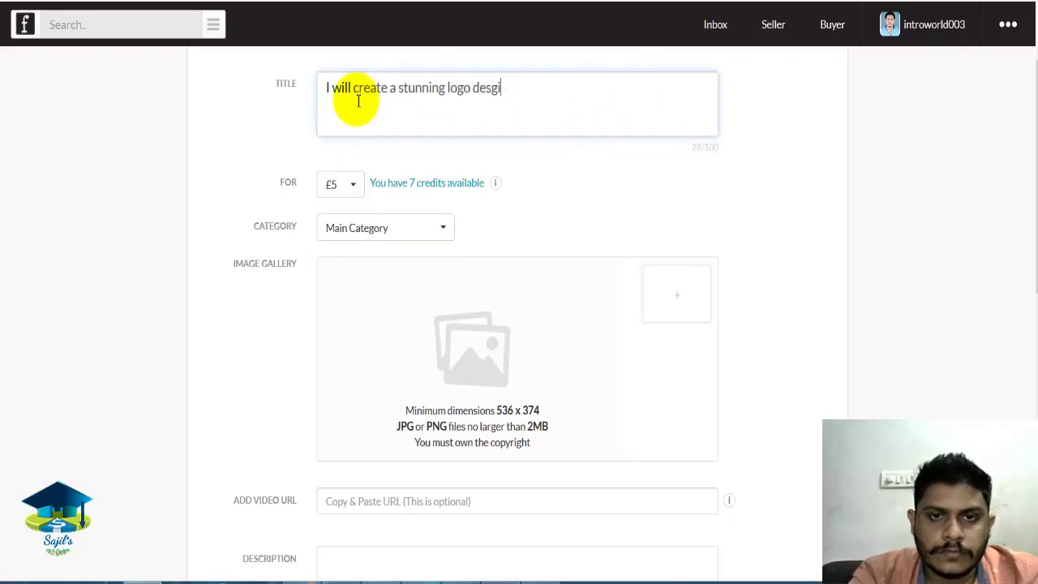
text(design for your business)
click(412, 236)
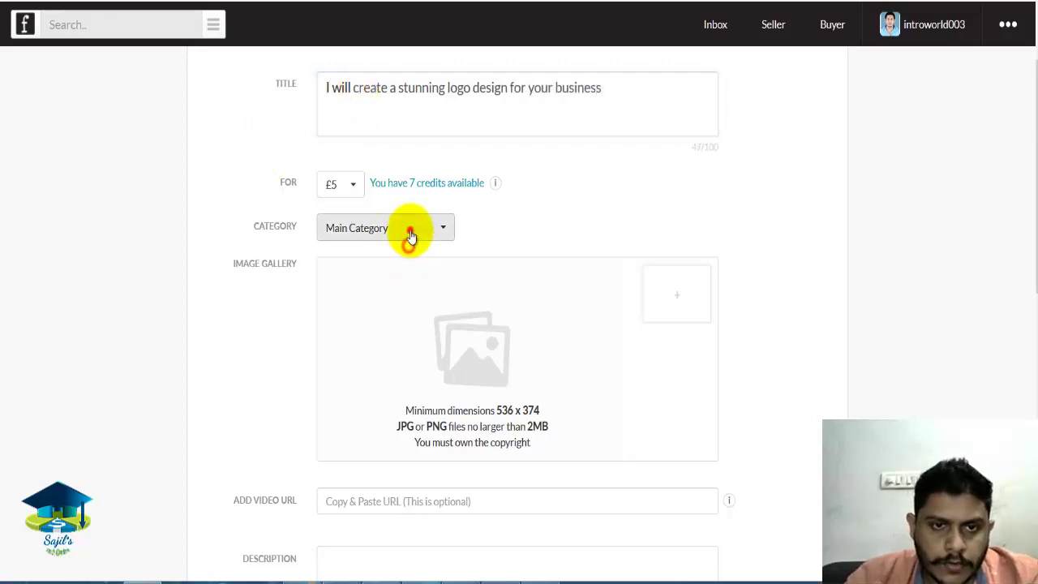
click(385, 256)
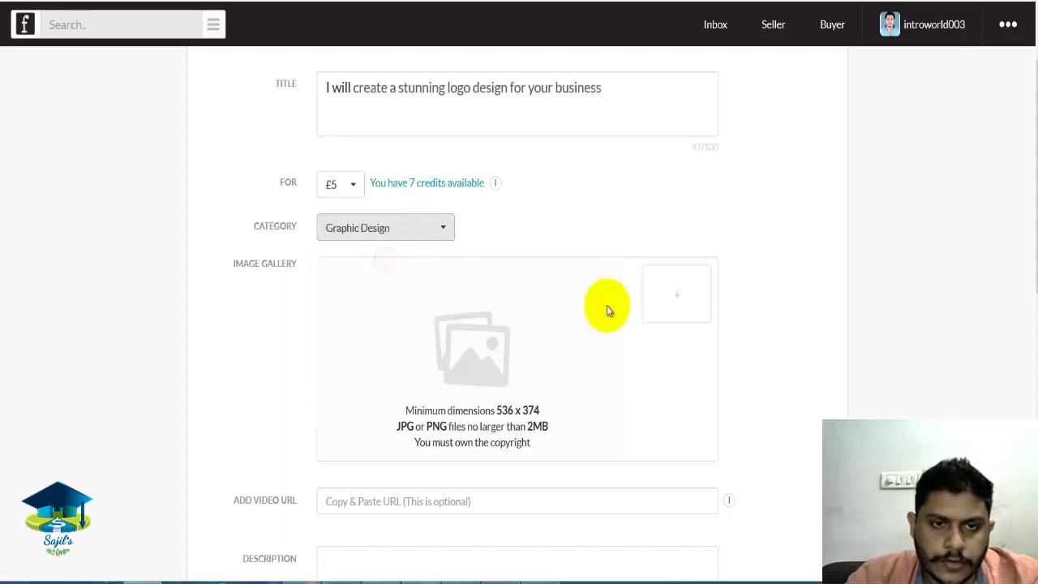
Attempt adding a gallery image, then open a new browser tab.
scroll(1022, 310, down, 2)
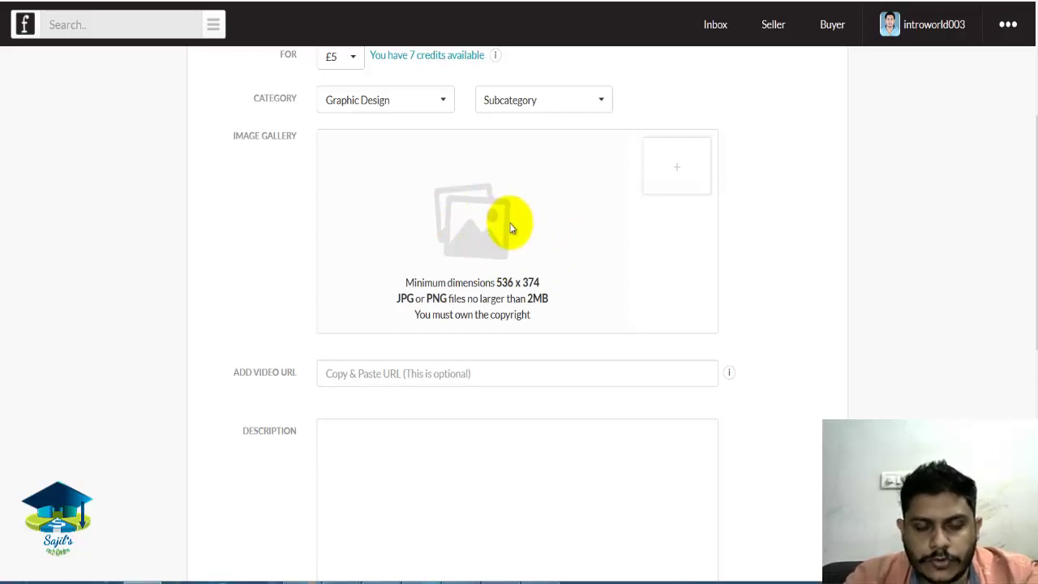
click(462, 243)
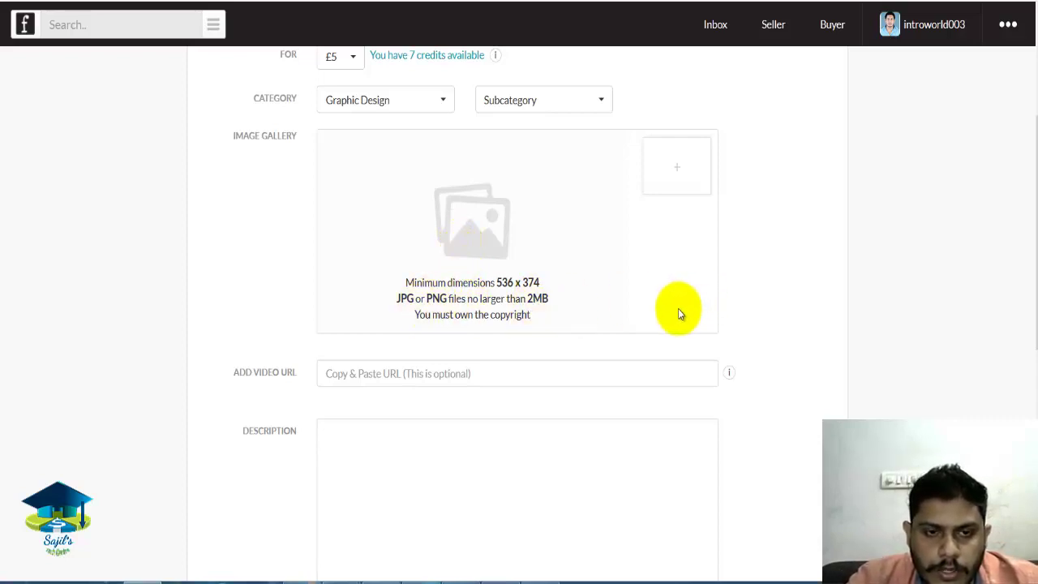
click(954, 214)
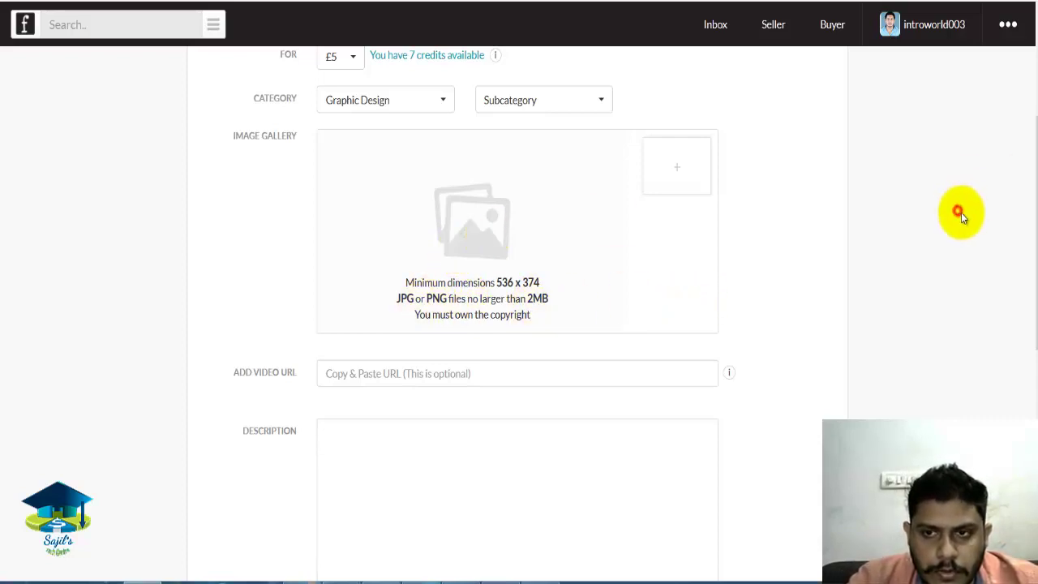
drag(1024, 213, 1030, 223)
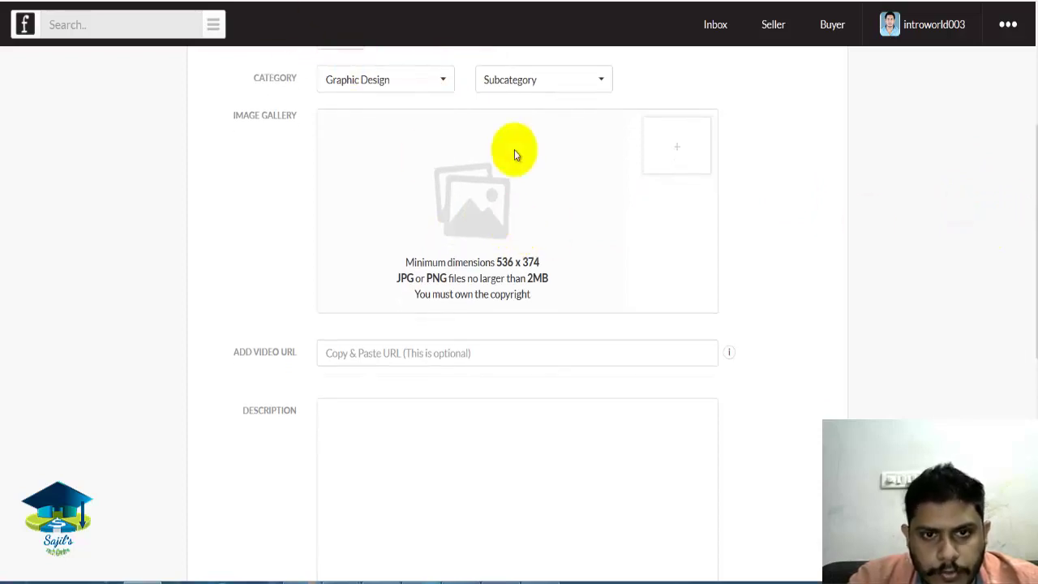
key(ctrl+t)
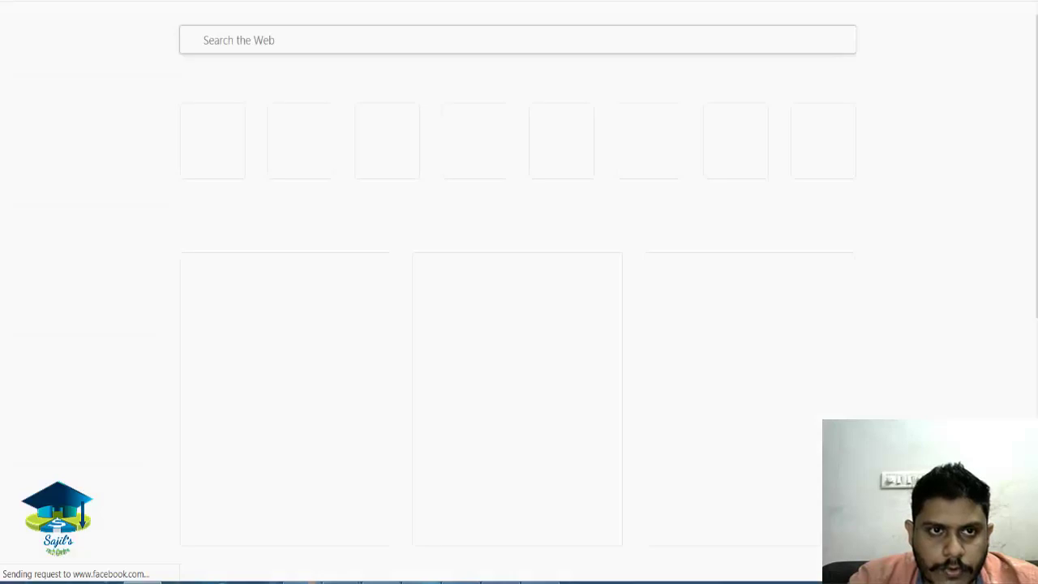
Search Google Images for 'logo design' and preview the Quantspire MOTION logo.
text(l)
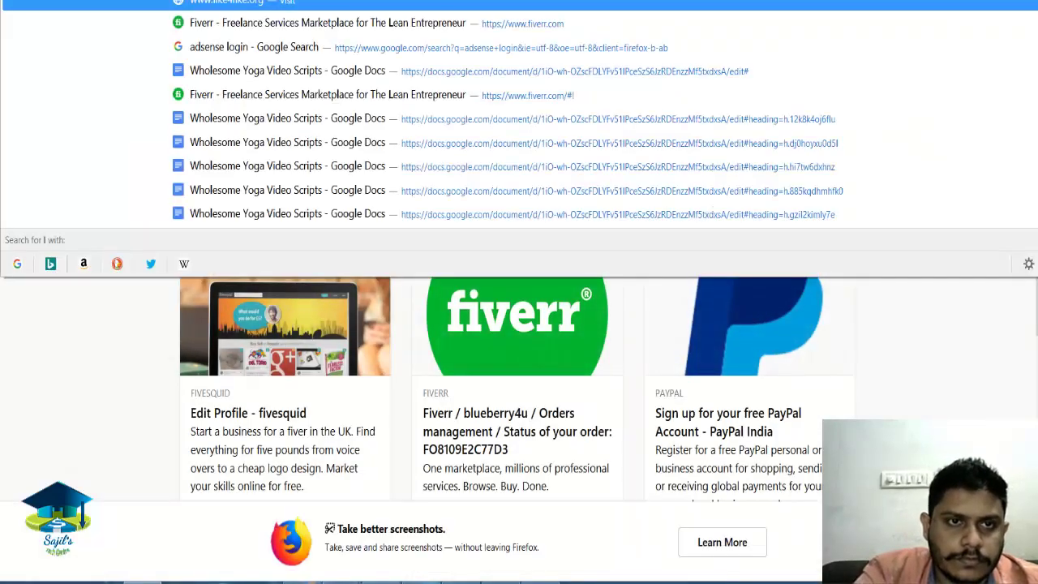
text(ogo design)
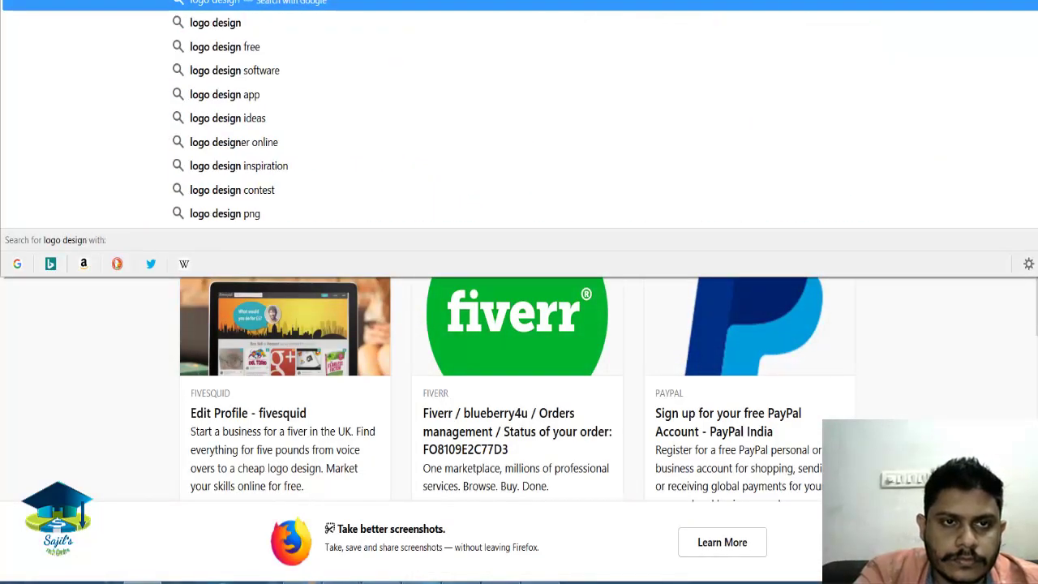
key(Return)
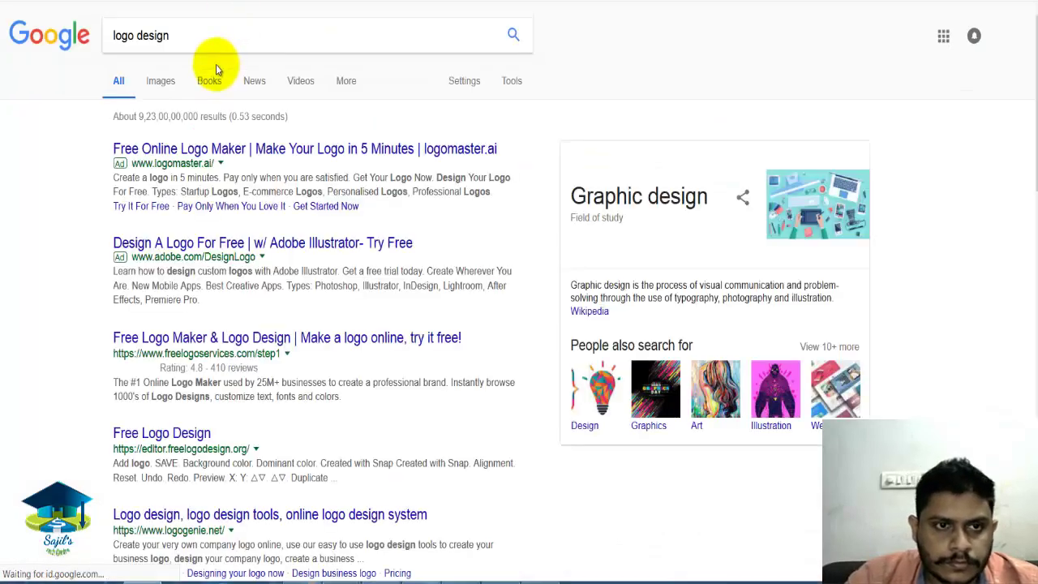
click(153, 84)
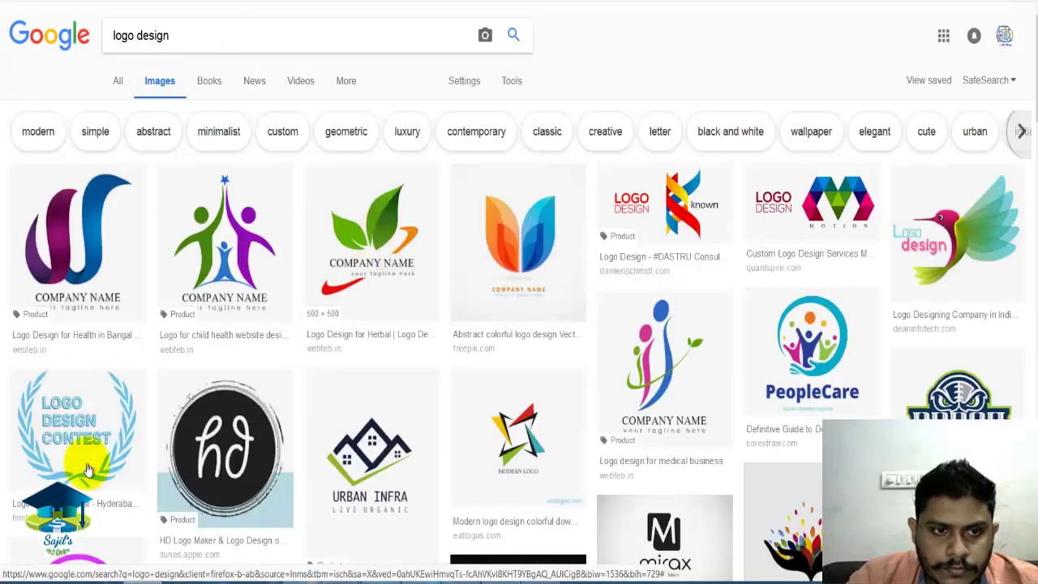
drag(1033, 113, 1032, 120)
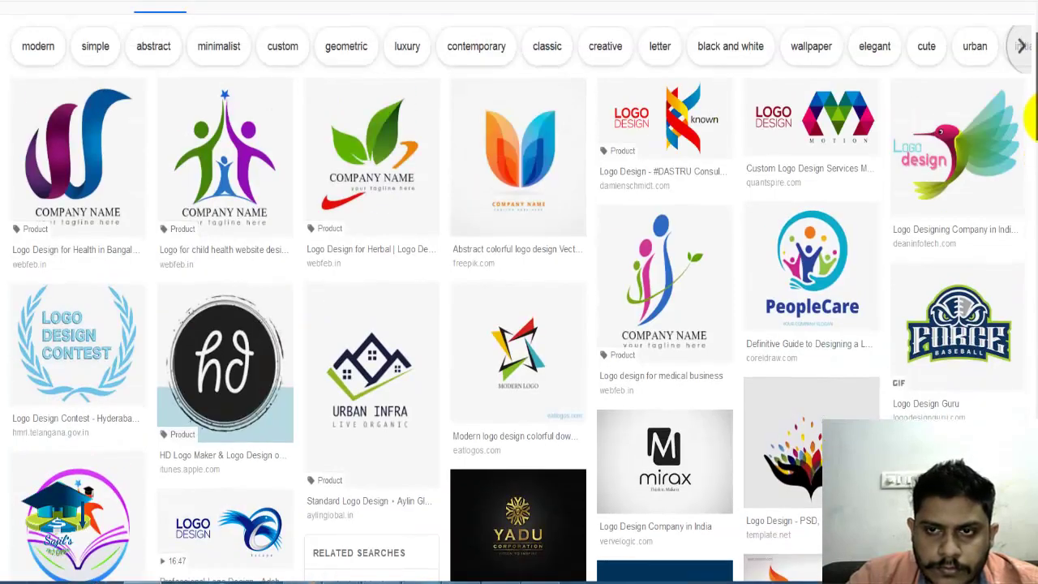
click(837, 119)
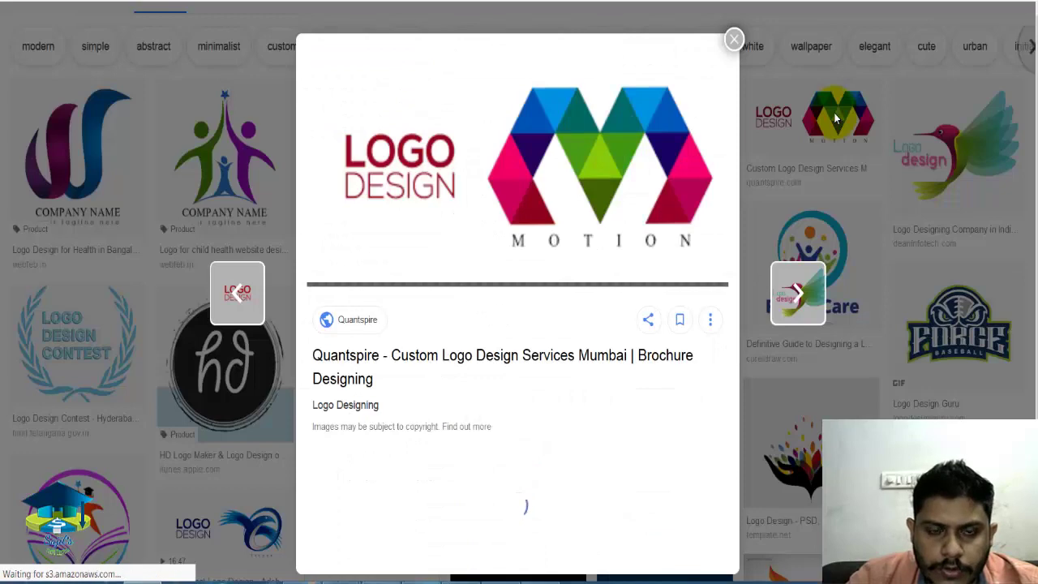
Save the MOTION logo image to the Desktop as logo-design3.jpg.
right_click(459, 169)
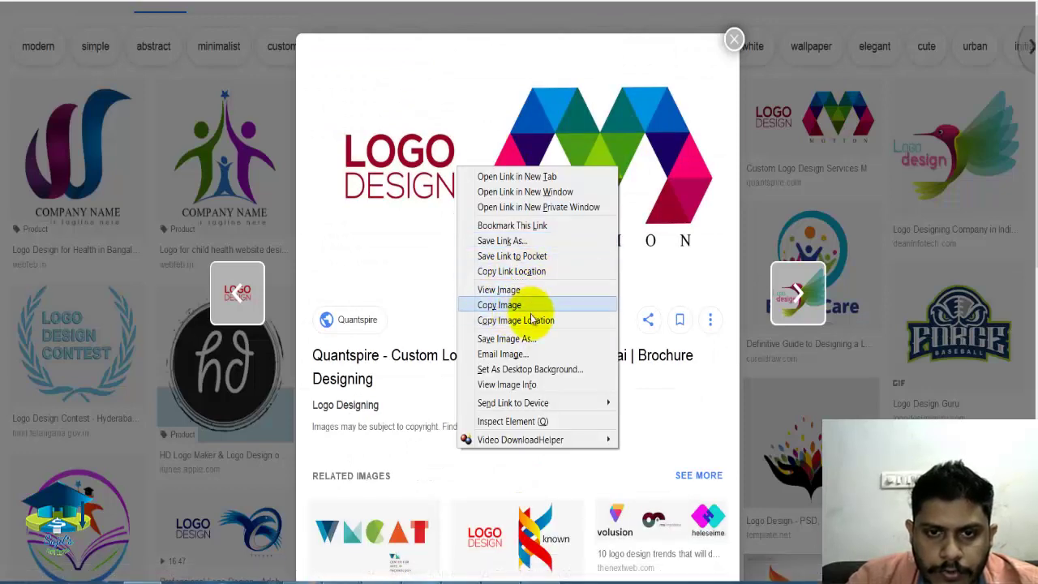
click(525, 339)
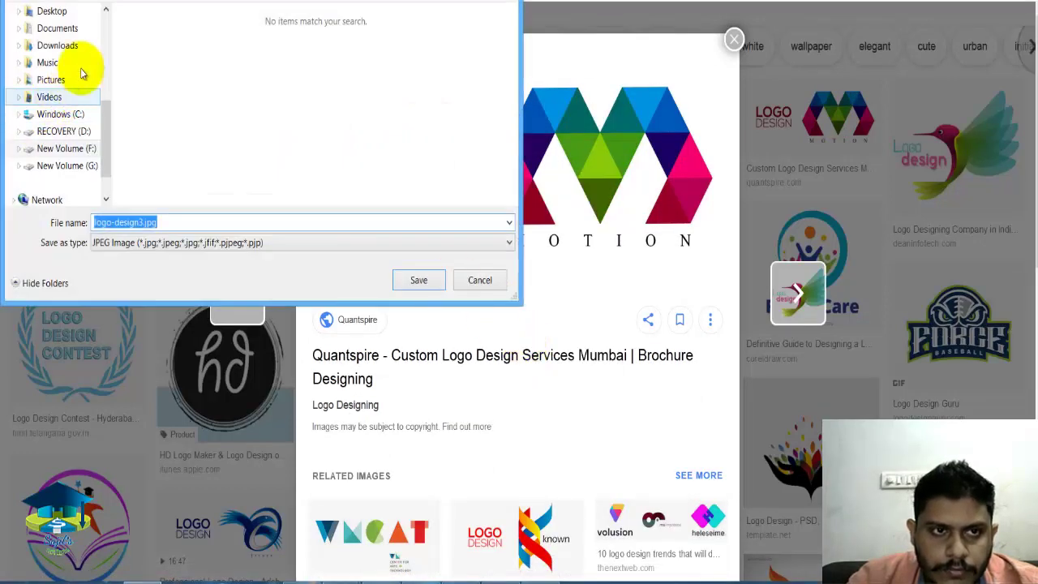
click(68, 11)
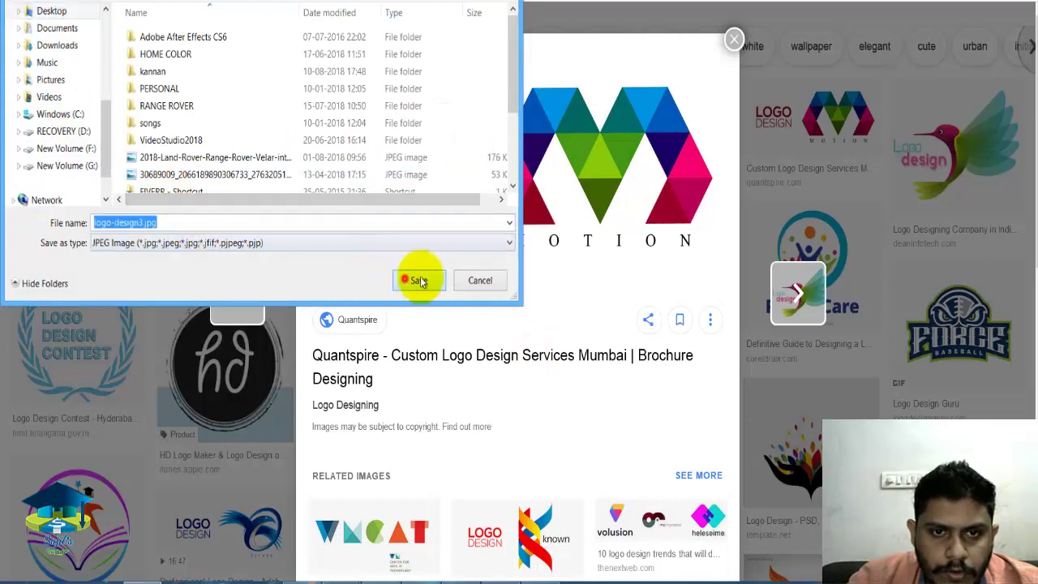
click(414, 279)
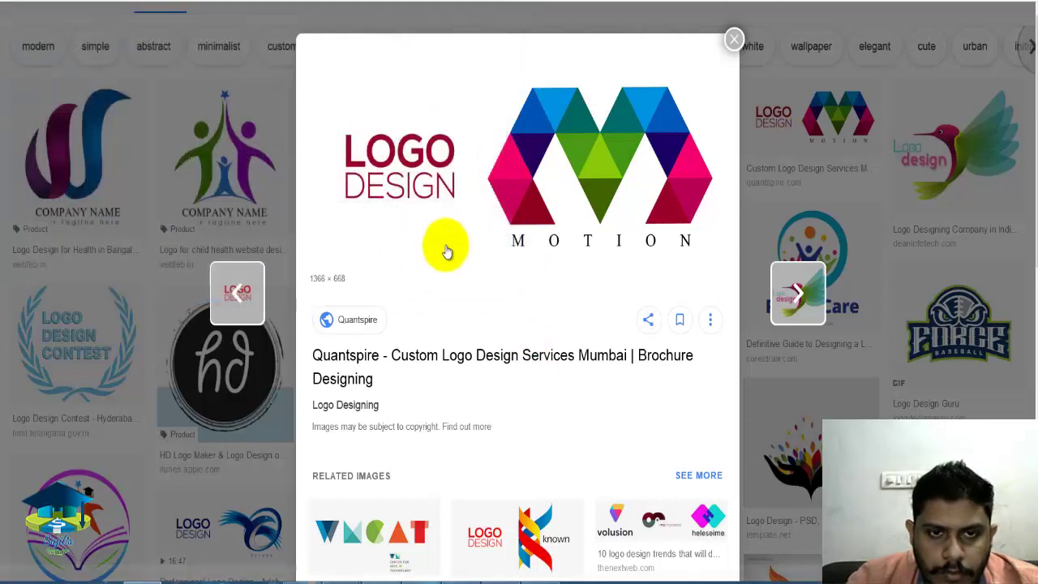
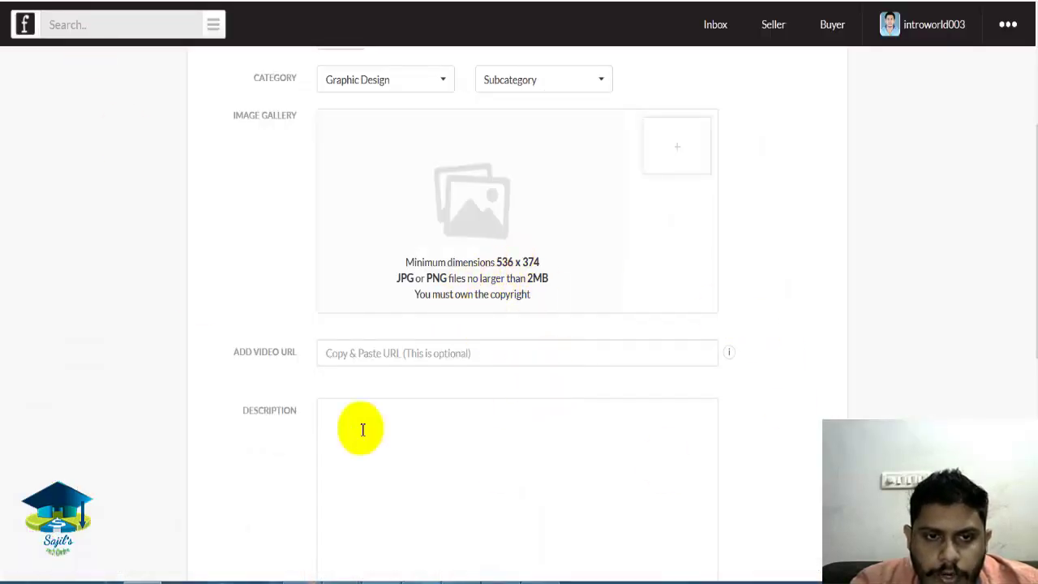
Leave the Add Video URL field blank and put the cursor in the empty Description box.
click(485, 352)
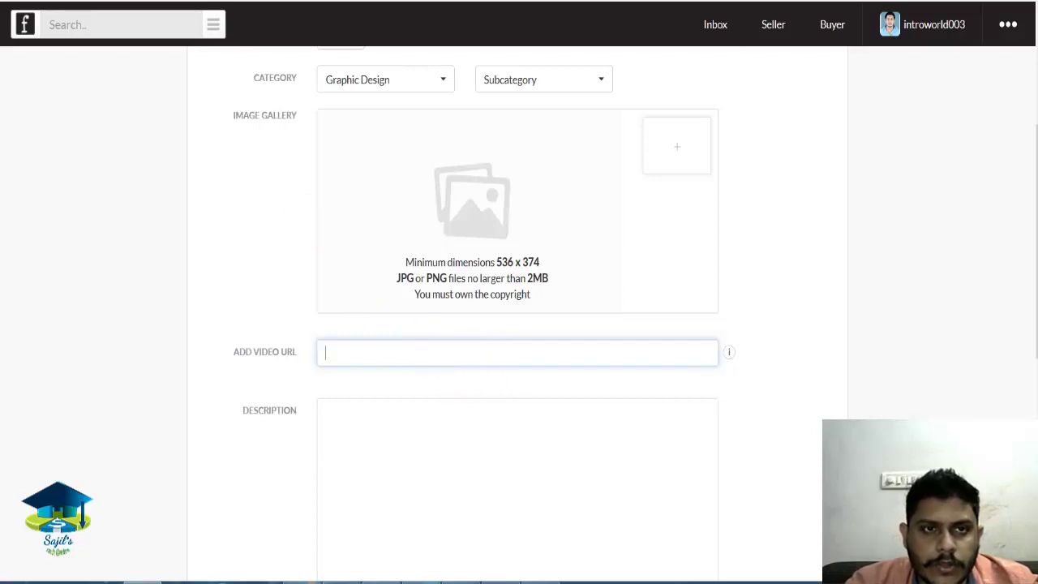
right_click(347, 352)
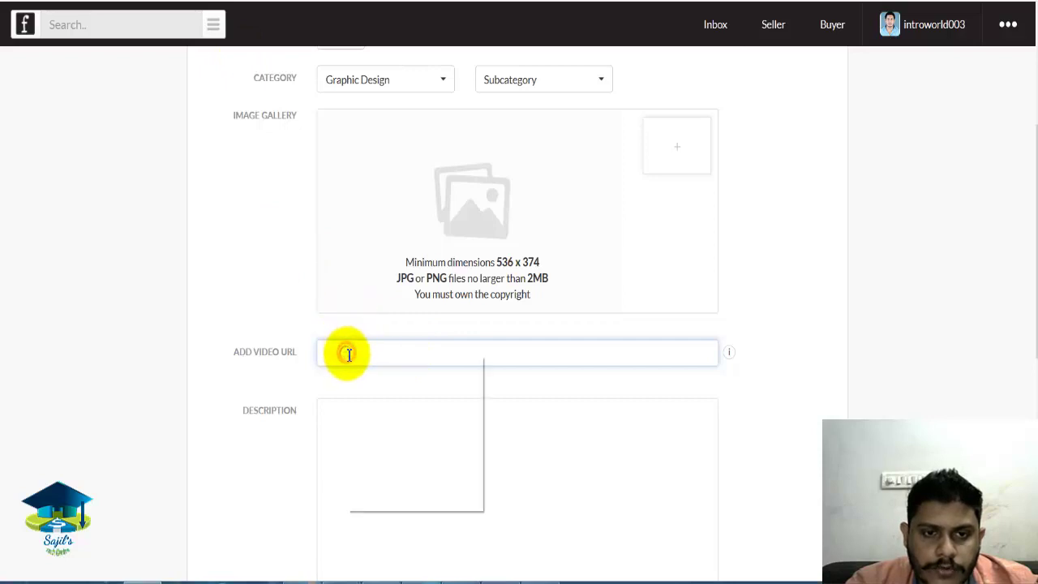
click(216, 244)
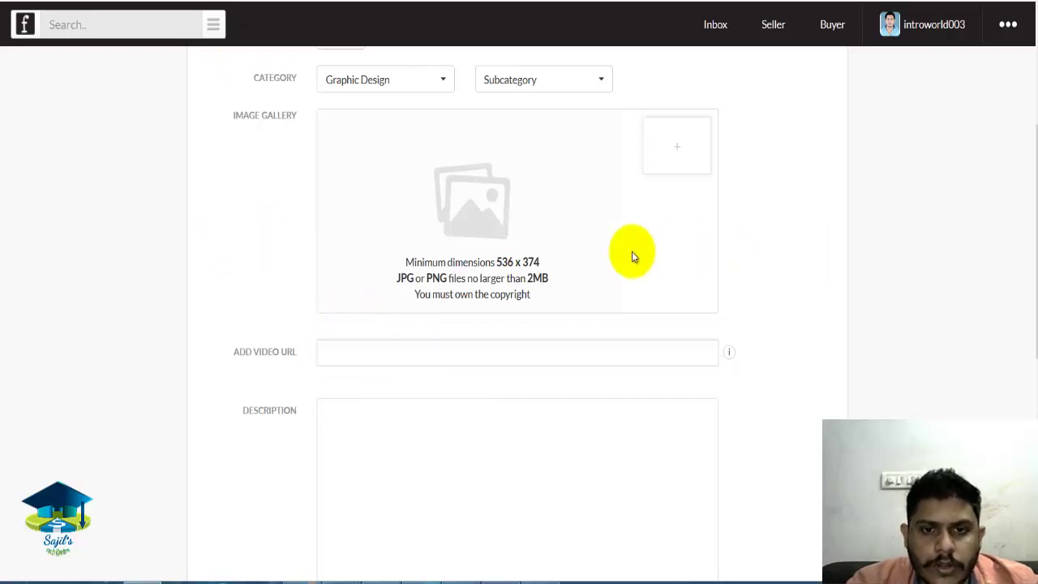
scroll(1032, 227, down, 3)
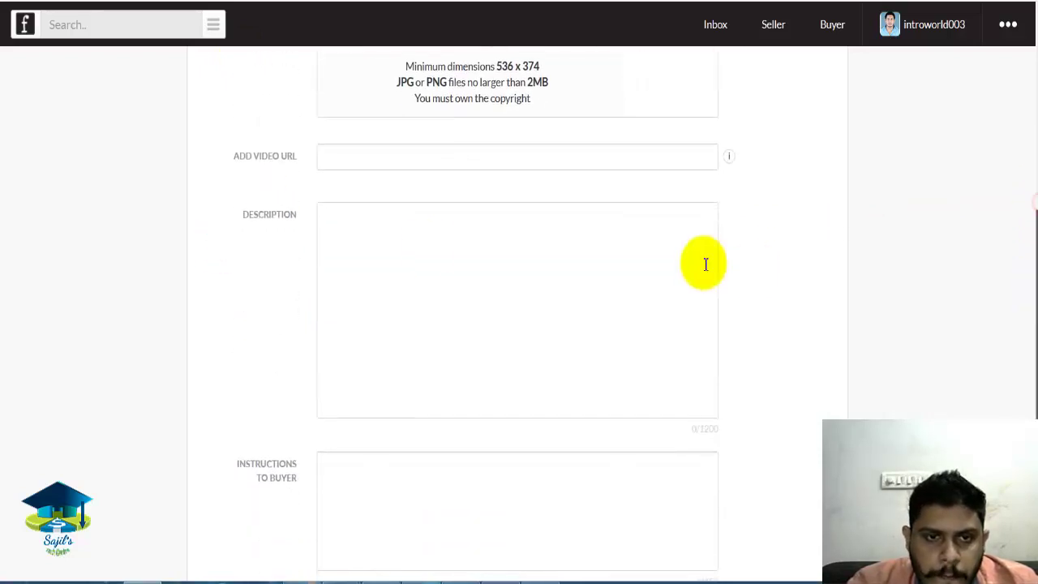
click(429, 249)
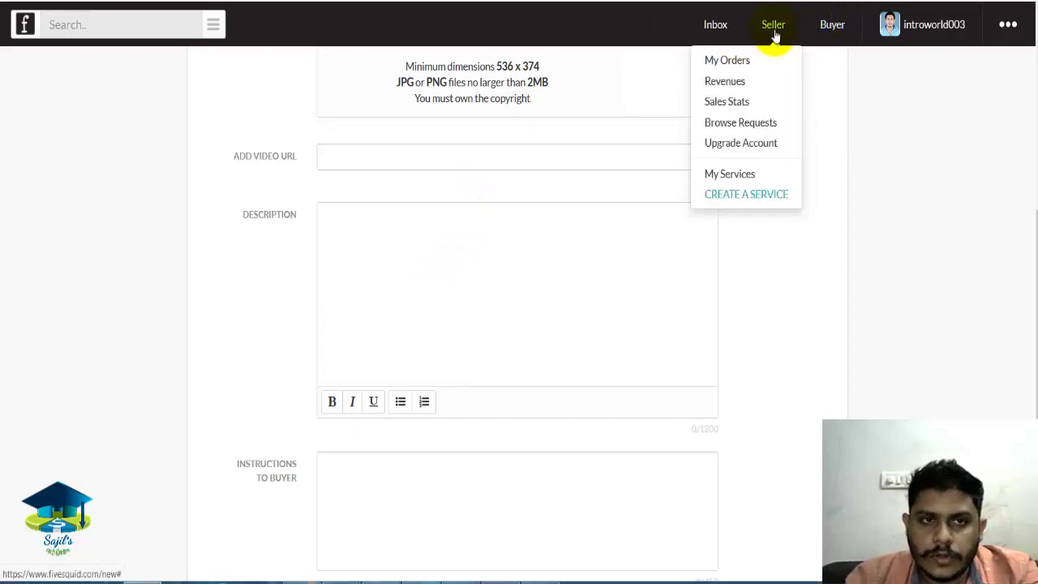
Open the home page in a new tab and open the first Logo design gig, 'KILLER and HIGH QUALITY LOGO'.
right_click(38, 24)
click(49, 42)
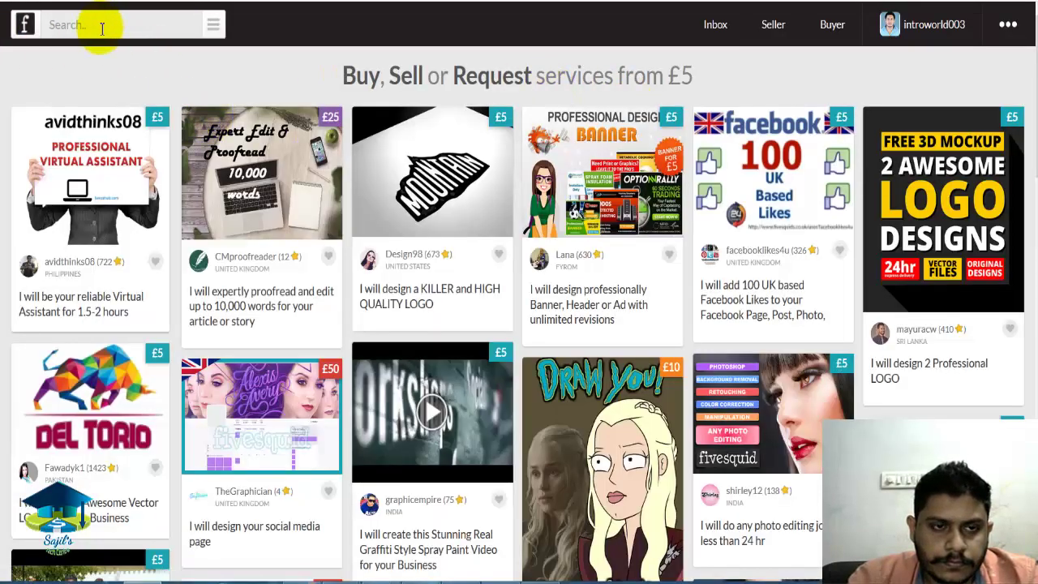
click(213, 25)
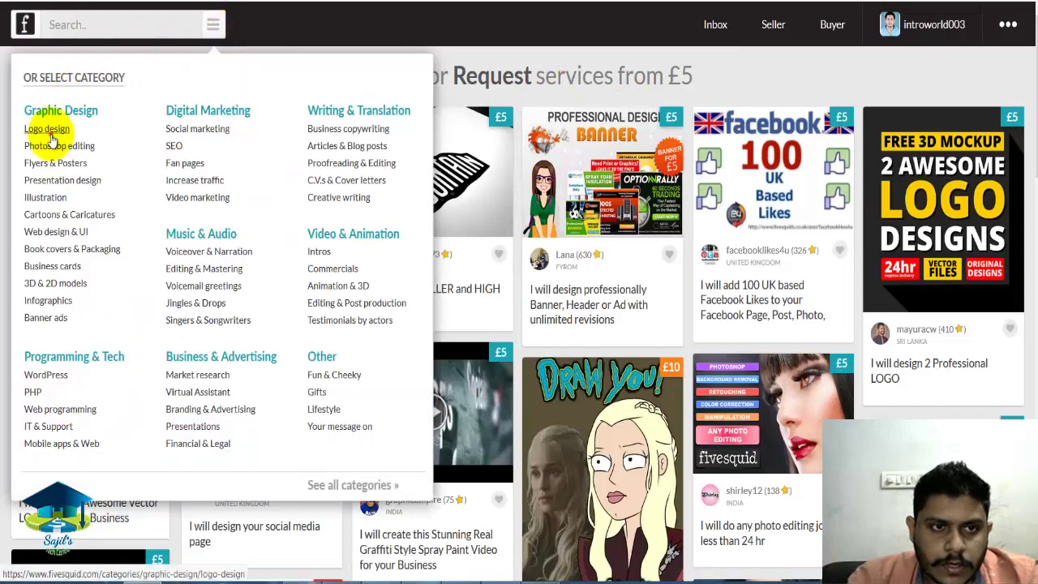
click(49, 128)
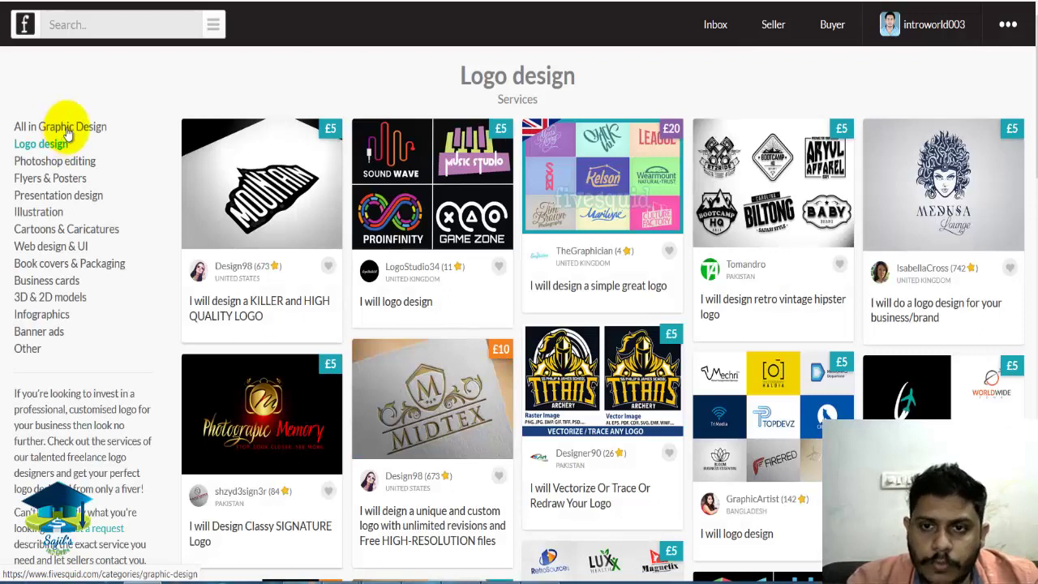
click(251, 316)
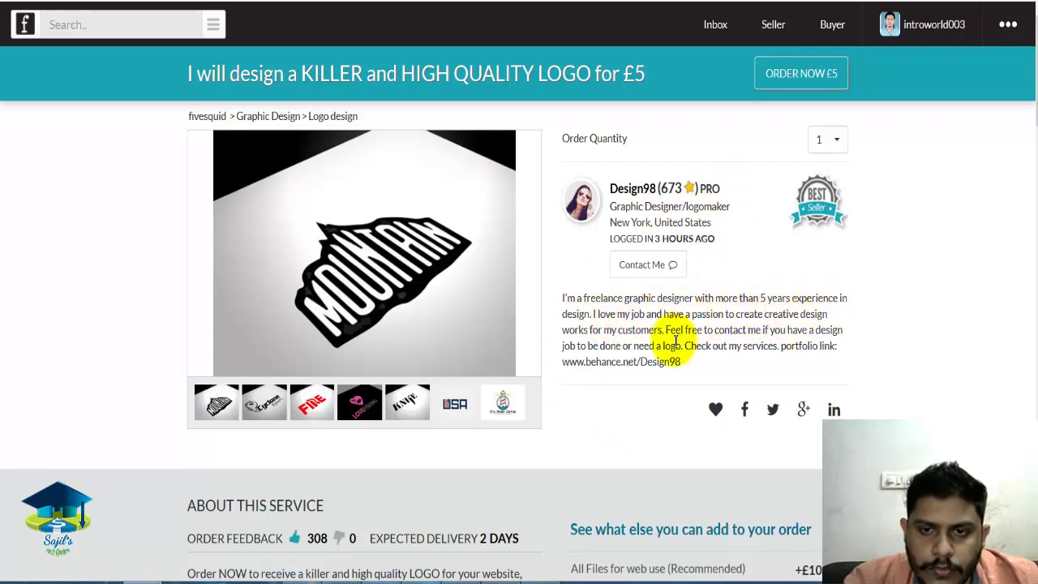
Try selecting the seller's bio text on the reference listing.
drag(683, 364, 566, 297)
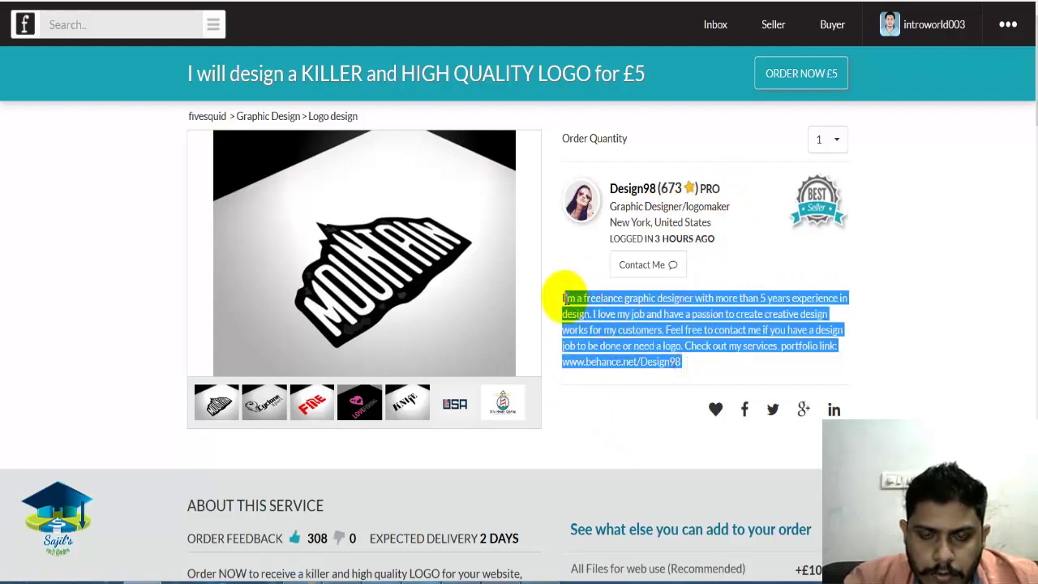
click(703, 336)
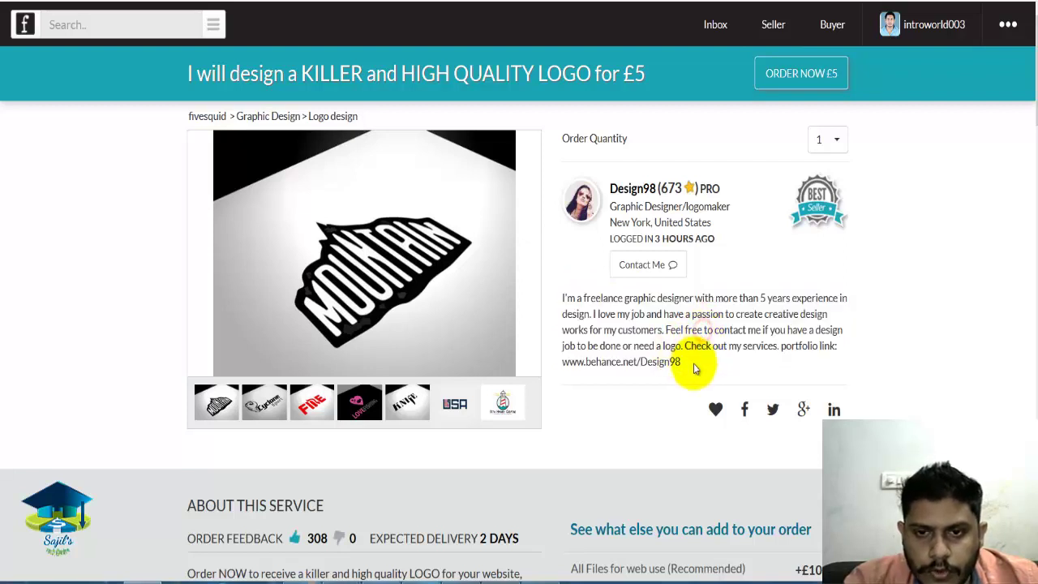
click(693, 364)
drag(683, 363, 566, 292)
click(571, 277)
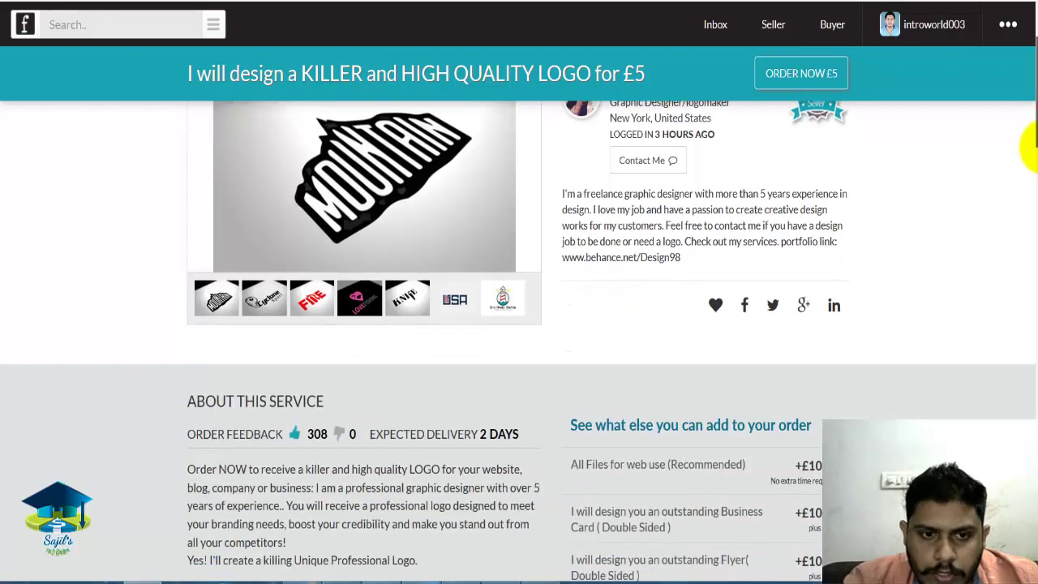
drag(1026, 81, 990, 200)
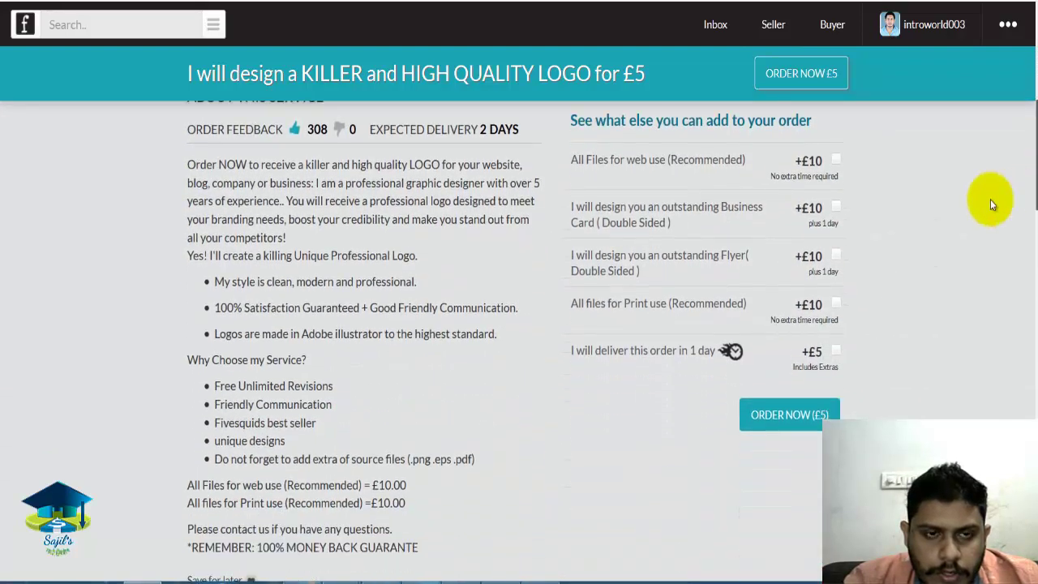
Try selecting the service description starting from 'Order NOW'.
click(188, 165)
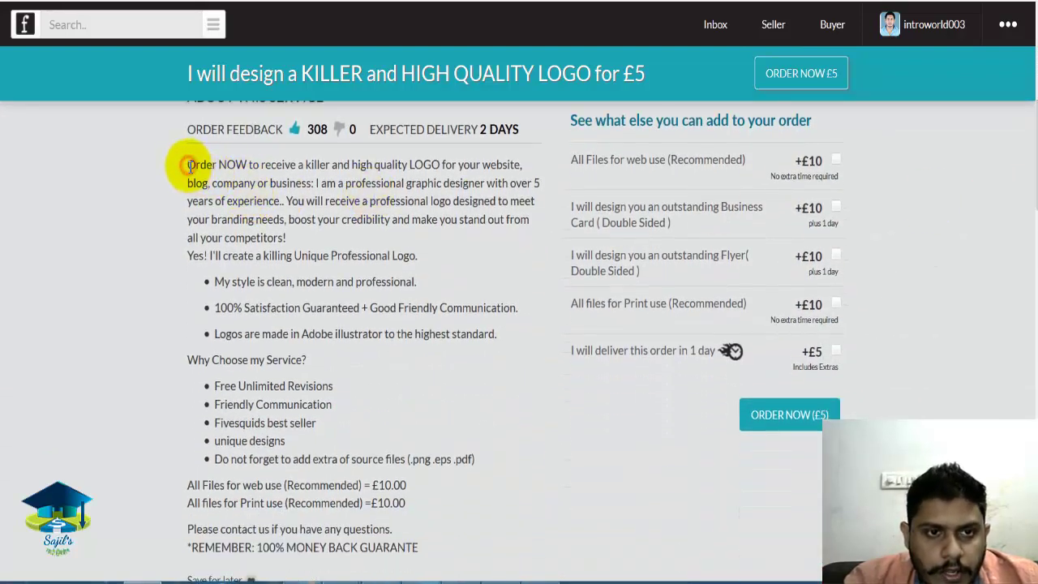
drag(189, 167, 432, 548)
scroll(1030, 199, down, 3)
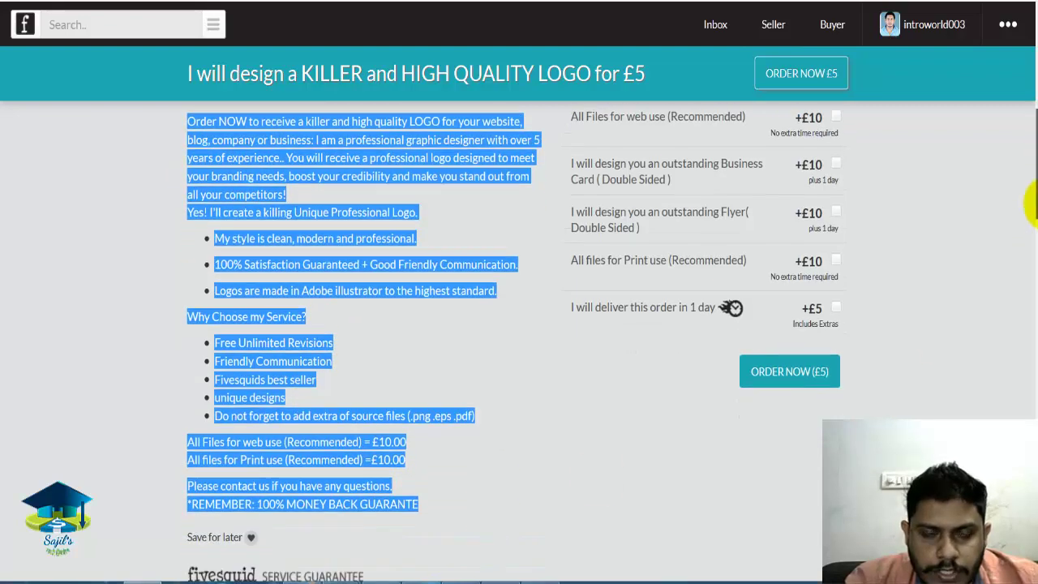
scroll(1030, 187, up, 2)
click(384, 387)
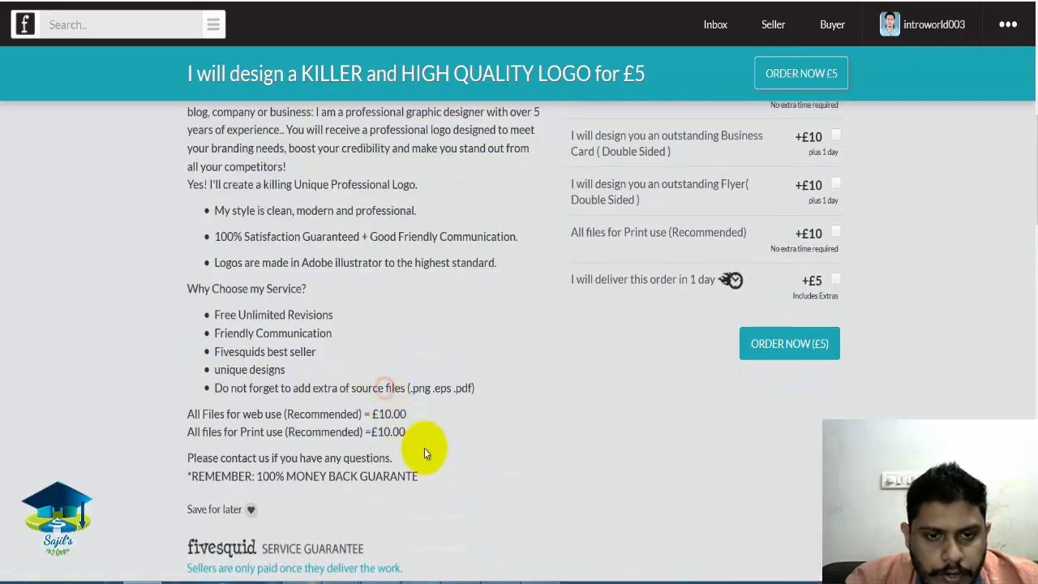
drag(428, 481, 215, 130)
scroll(1030, 186, up, 3)
click(143, 263)
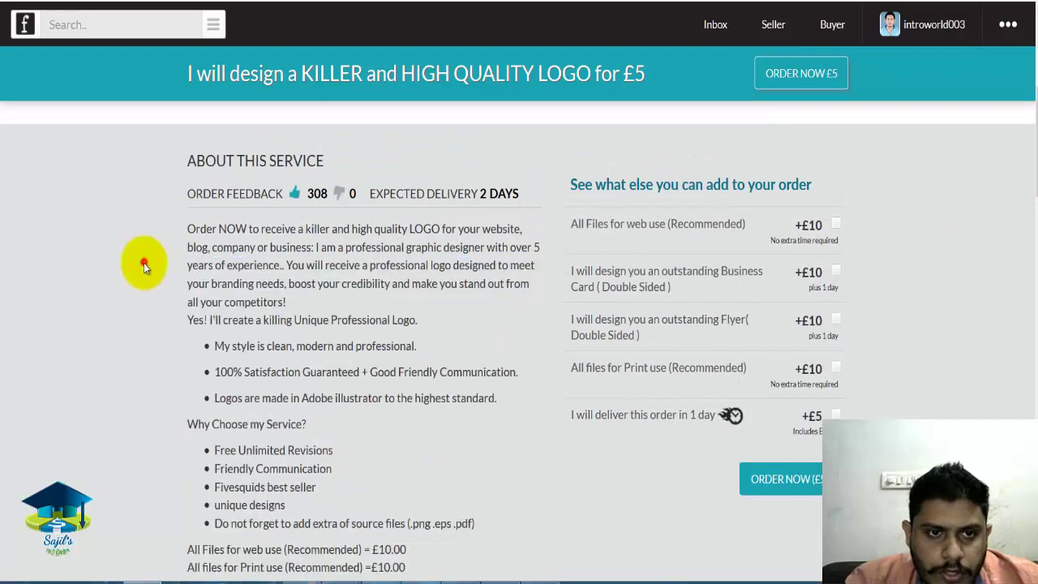
Copy the first paragraph through 'all your competitors!' and return to the form's Description box.
drag(186, 231, 422, 282)
right_click(424, 283)
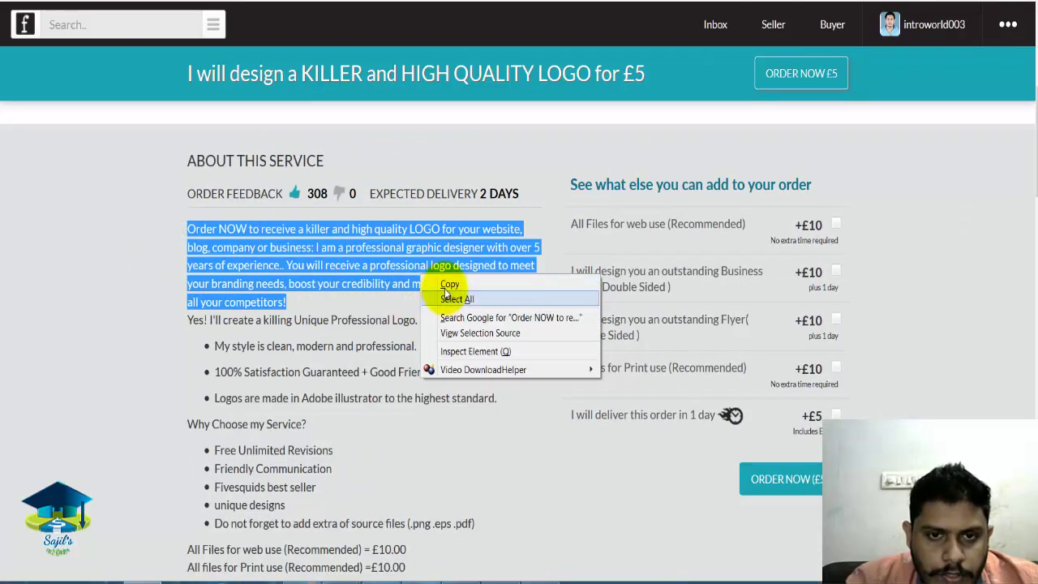
click(447, 283)
key(ctrl+Tab)
click(417, 241)
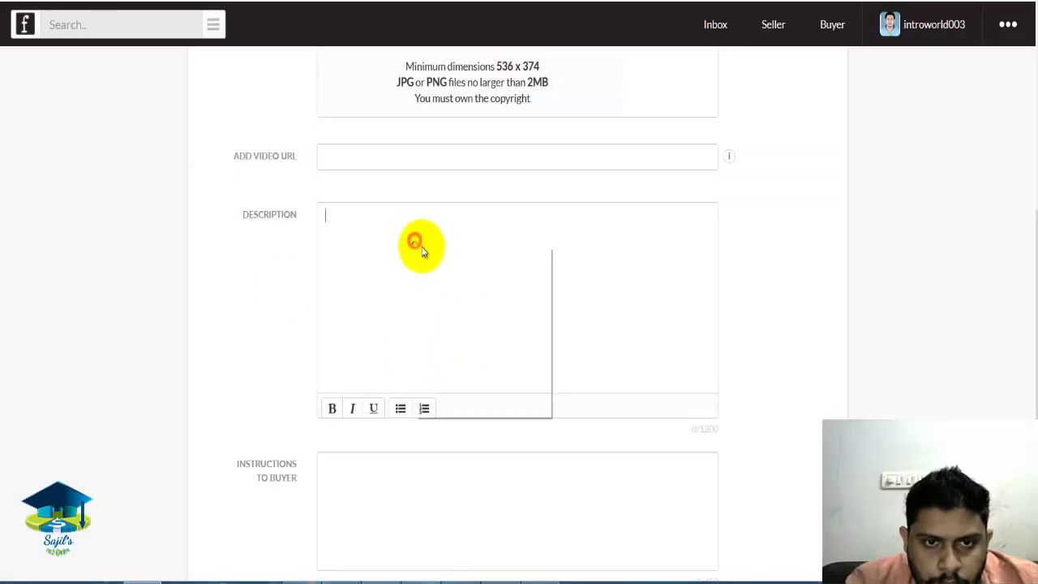
Paste the copied 'Order NOW to receive a killer…' paragraph into Description, then select Instructions to Buyer.
right_click(418, 245)
click(463, 308)
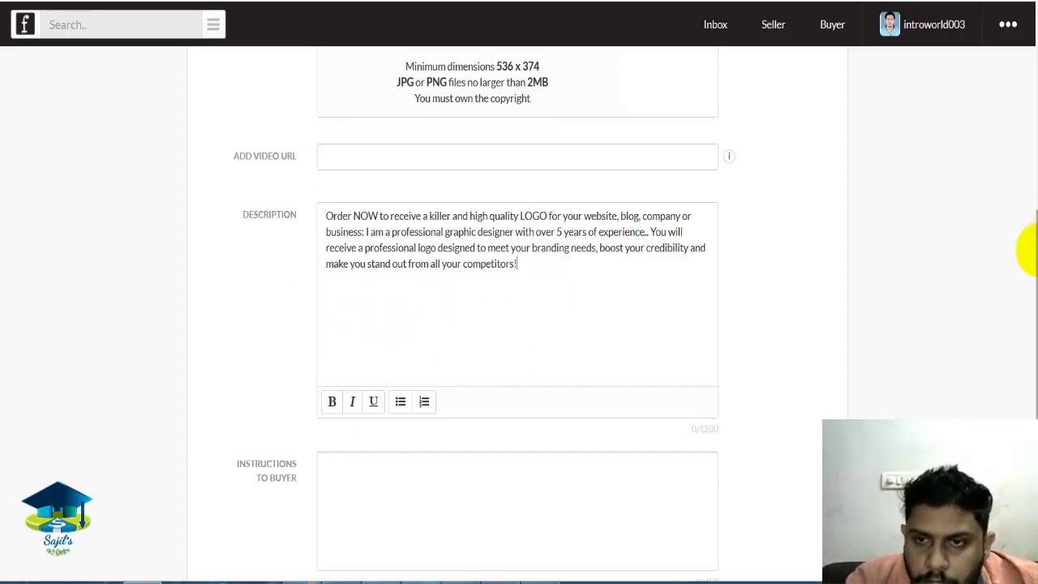
drag(1035, 284, 1027, 359)
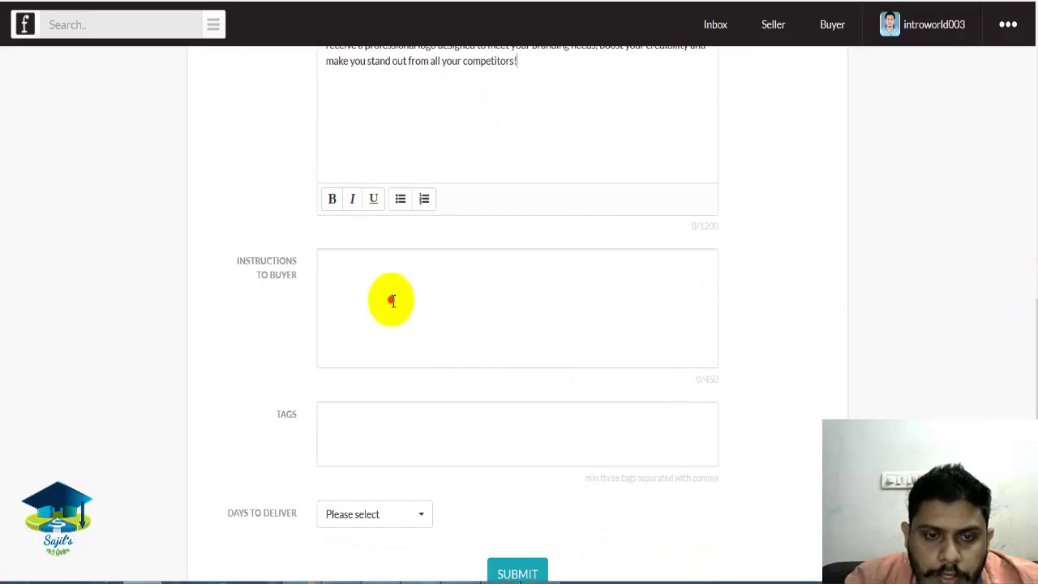
click(390, 302)
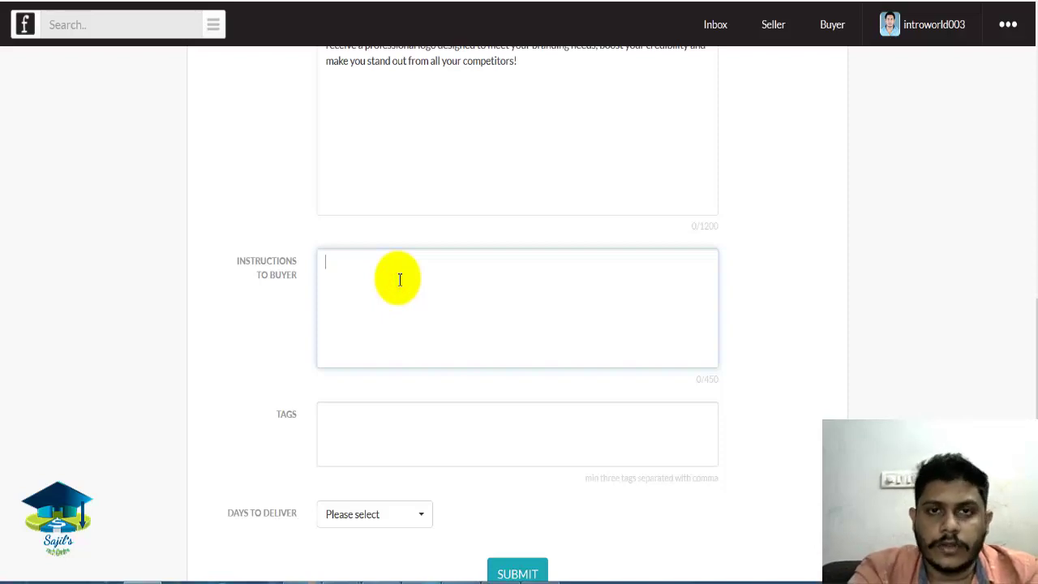
Enter 'company name' as the buyer instructions and place the cursor in Tags.
text(co)
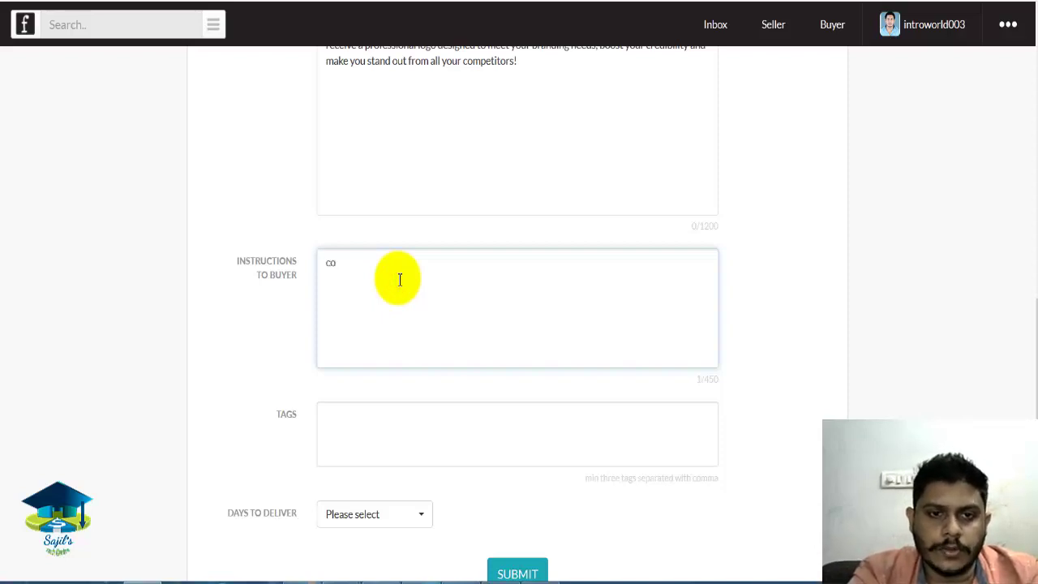
text(mpany name)
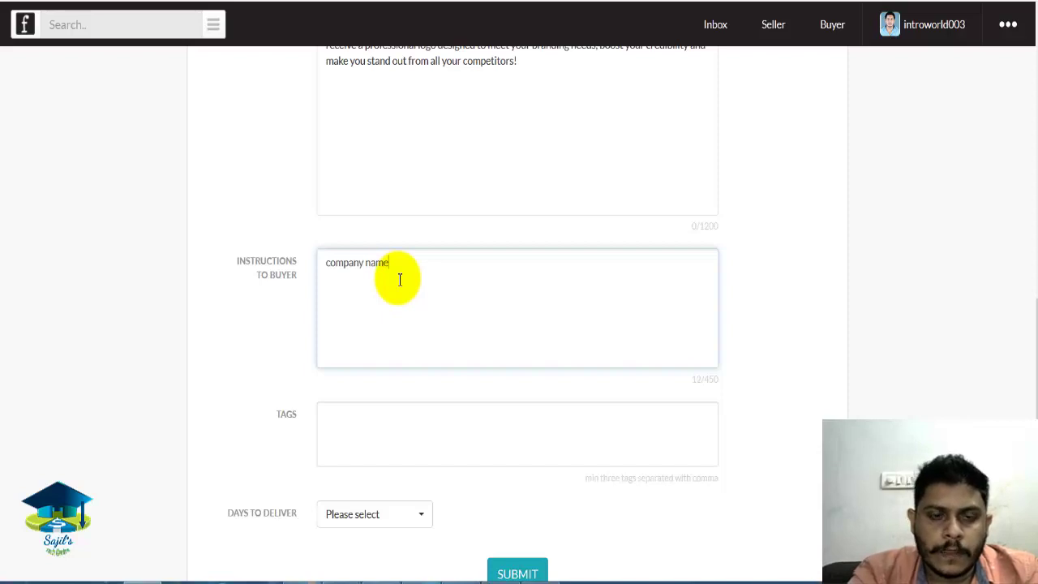
scroll(1032, 395, down, 1)
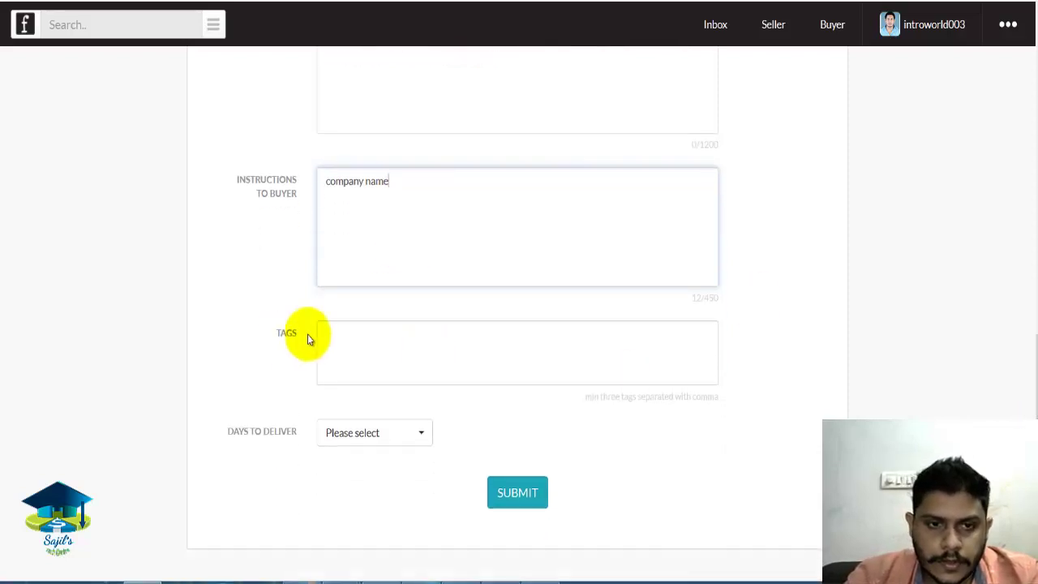
click(375, 334)
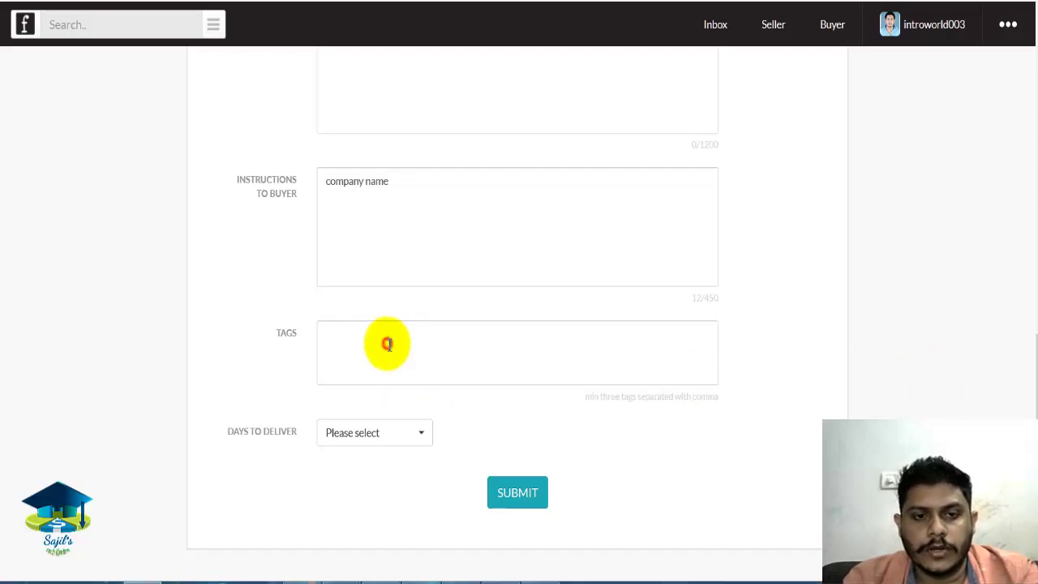
Add the 'Logo Design' tag, then type 'design' and browse its suggestions.
text(logo desi)
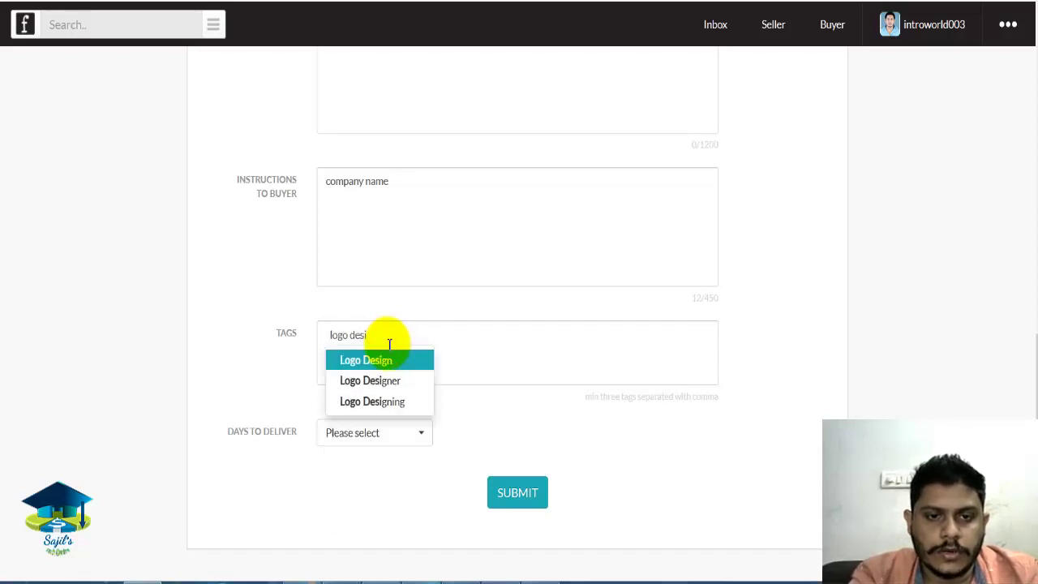
key(Return)
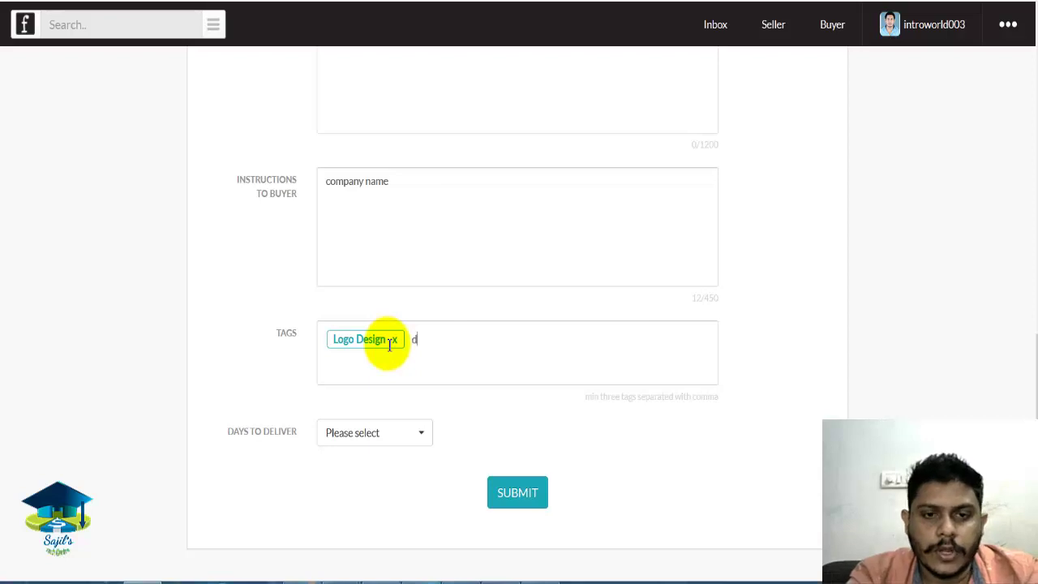
text(design)
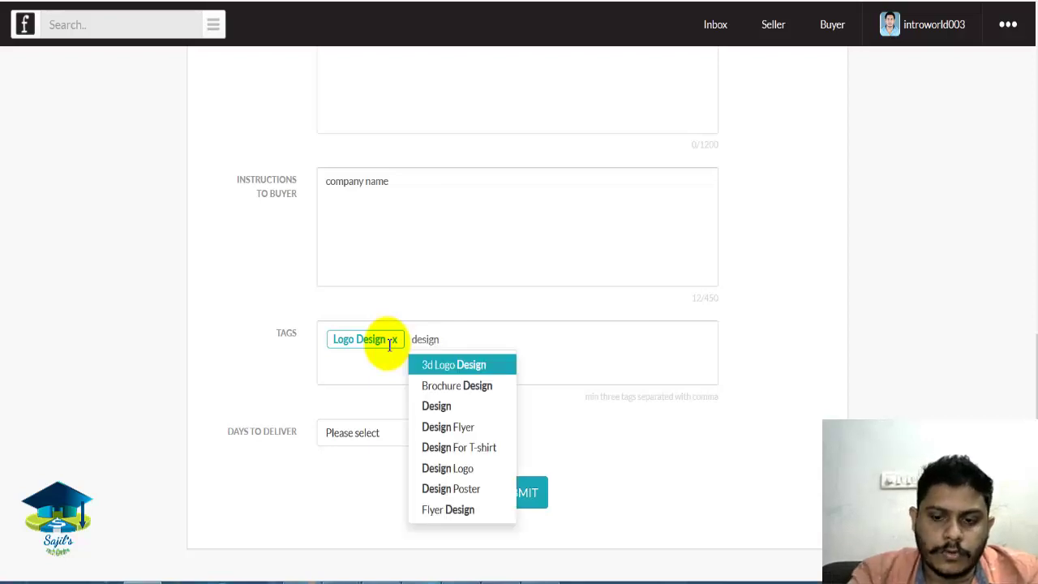
key(Down)
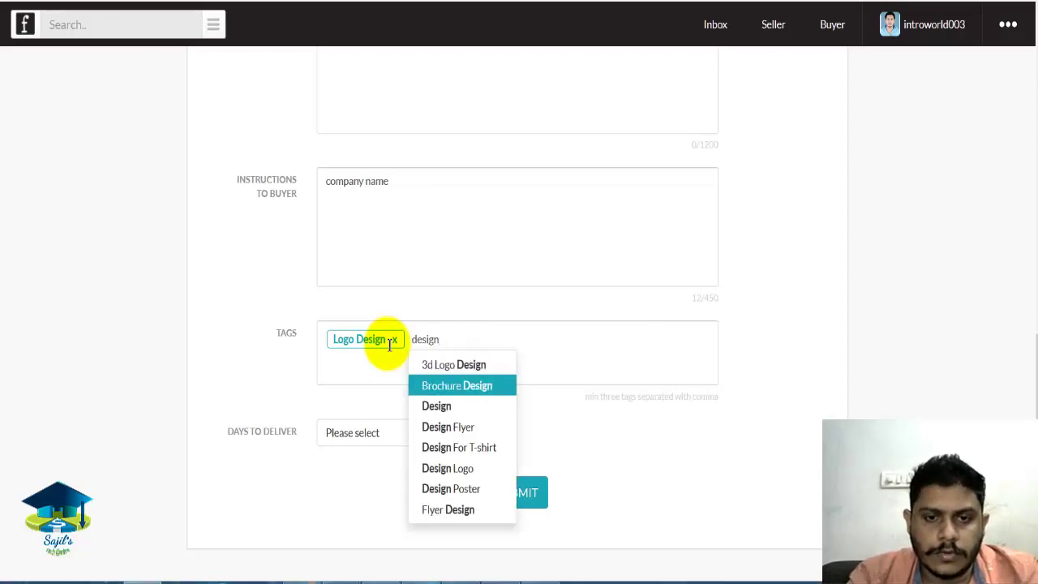
key(Down)
key(Down)
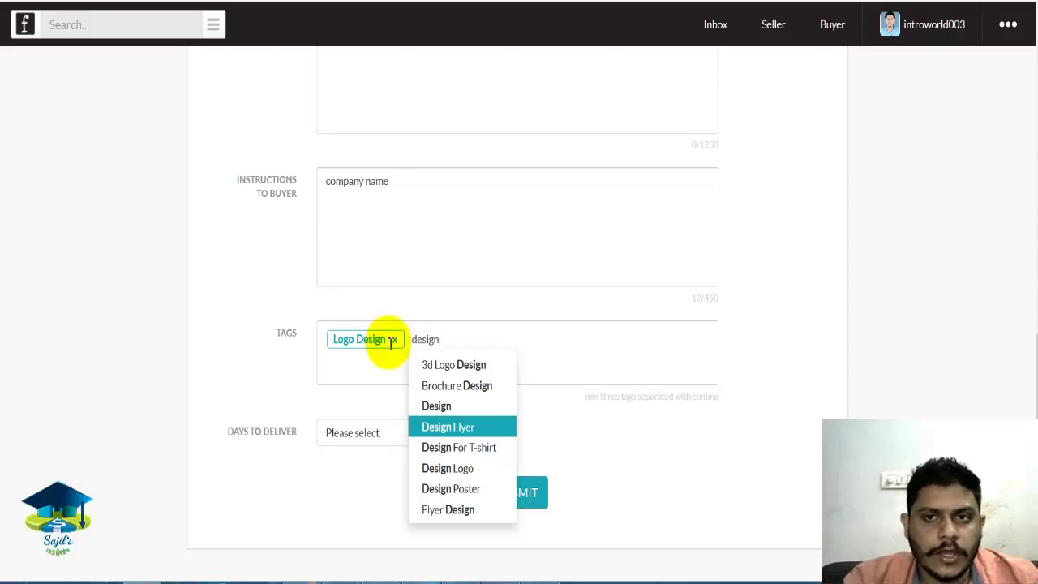
click(931, 282)
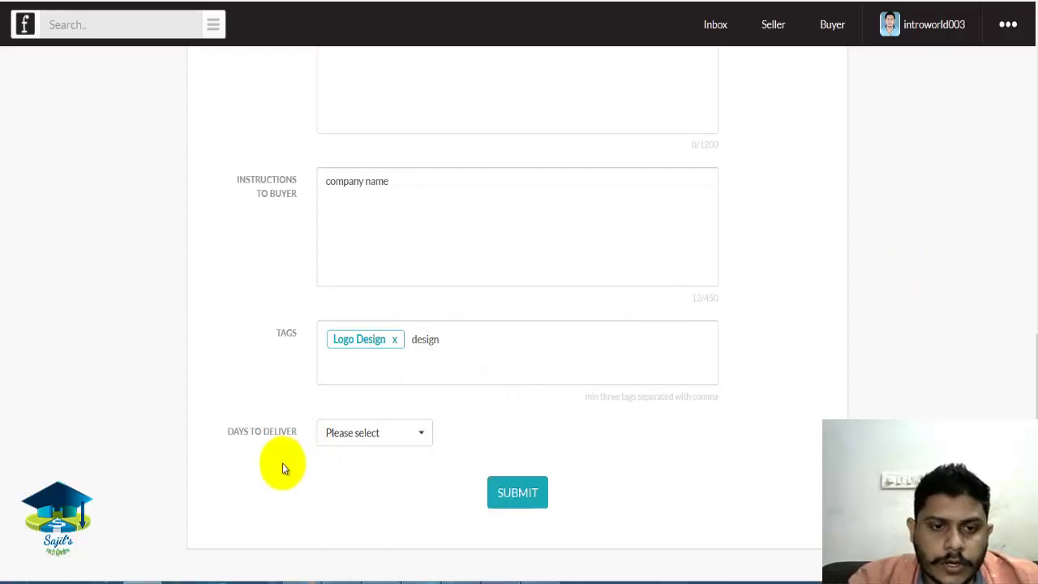
Choose 3 in the Days to Deliver dropdown.
click(395, 436)
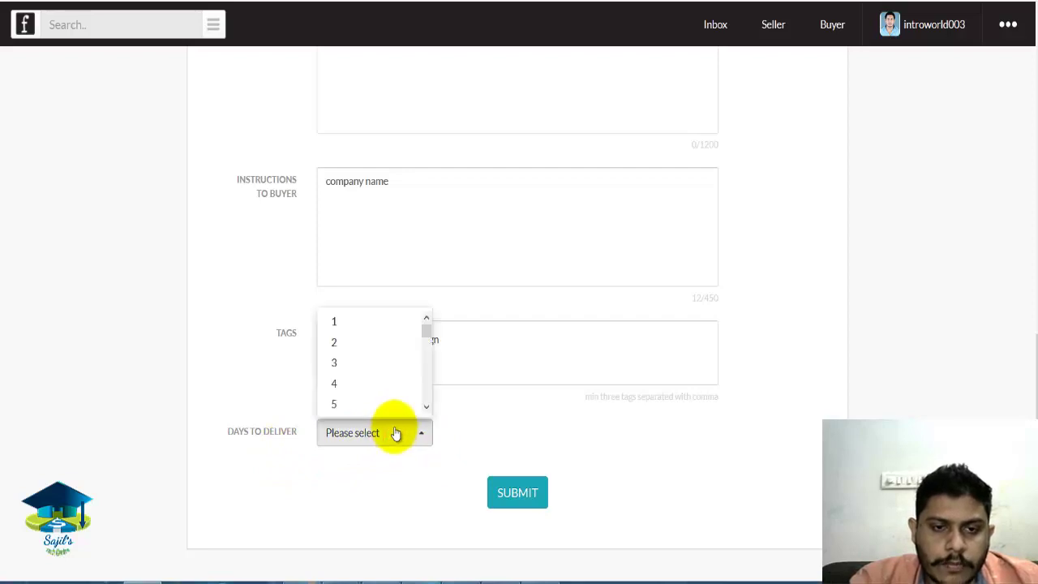
click(357, 362)
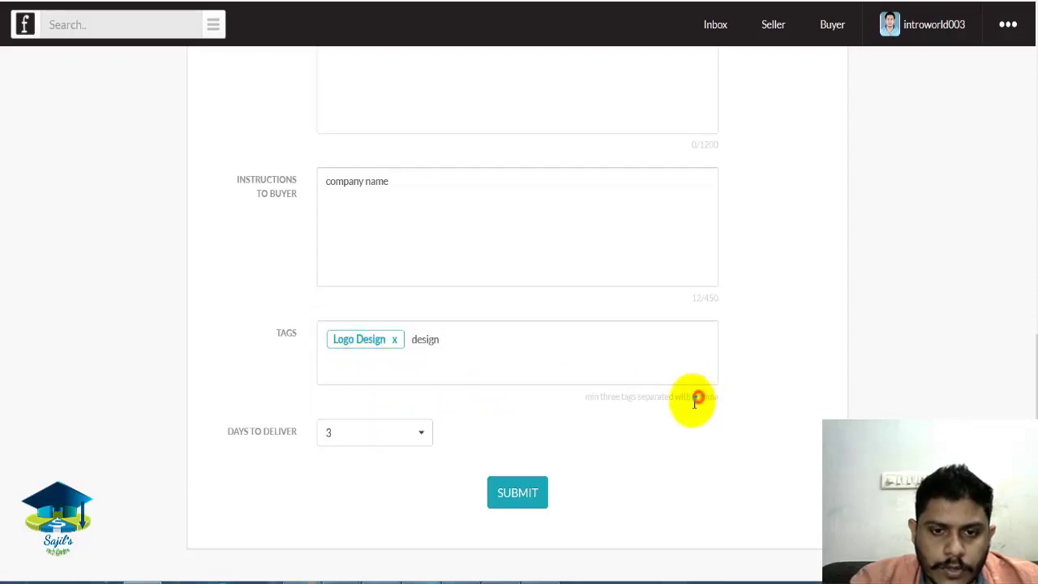
drag(1035, 373, 1033, 413)
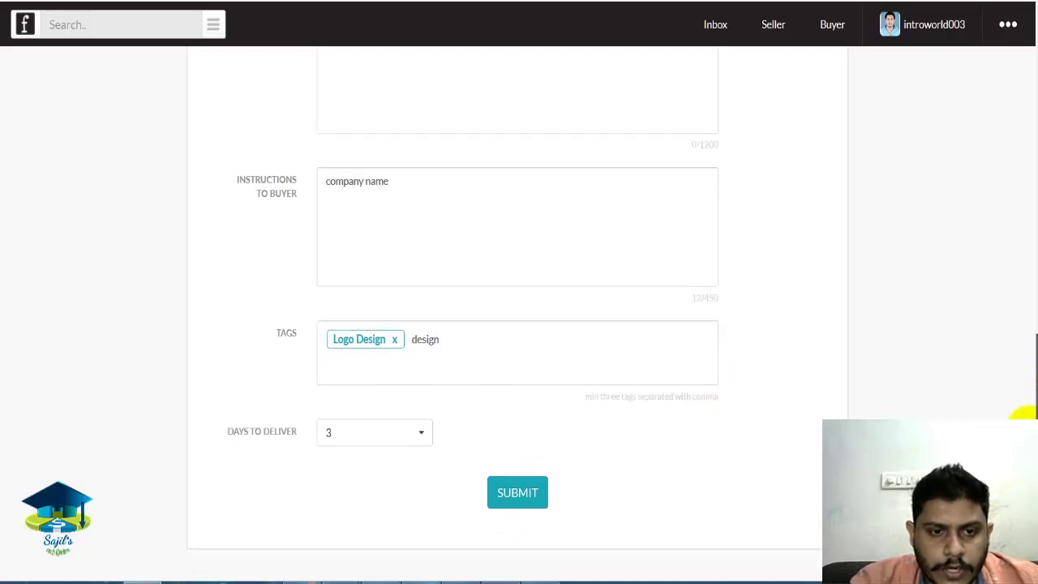
Choose Logo design as the subcategory, then cancel the image gallery file picker without an image.
scroll(522, 292, up, 10)
click(538, 252)
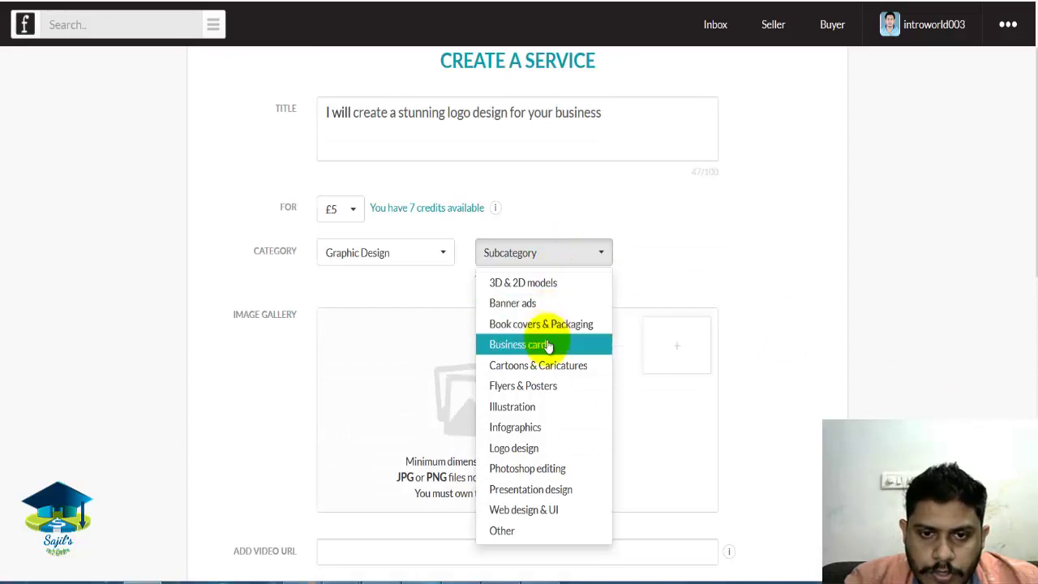
click(513, 448)
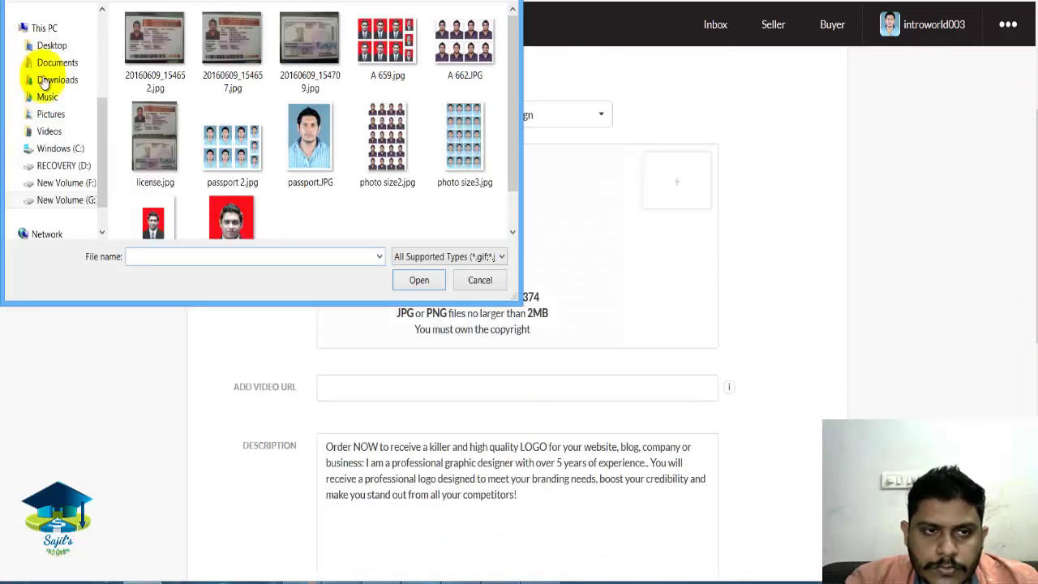
click(51, 44)
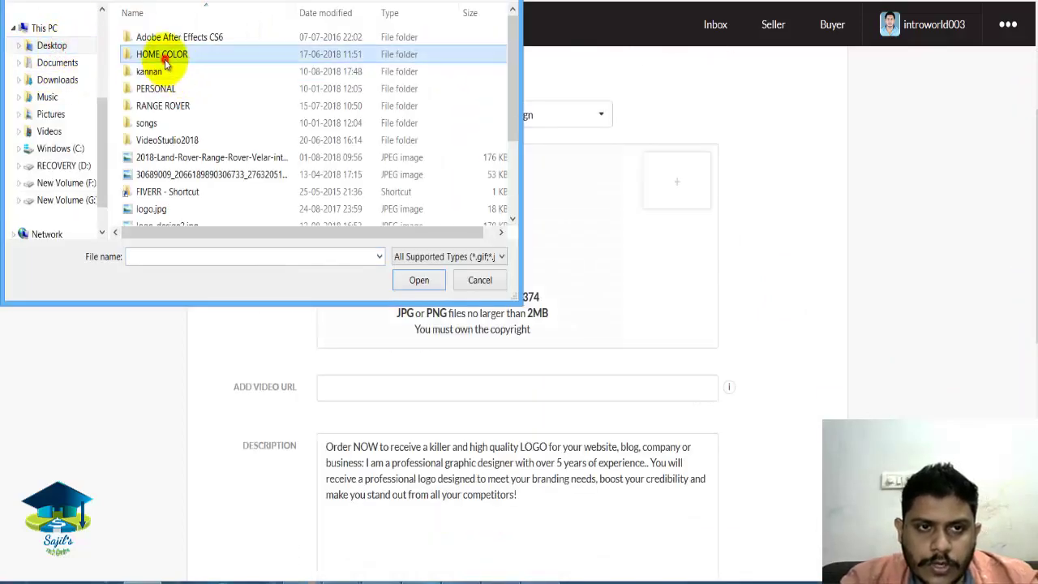
click(479, 280)
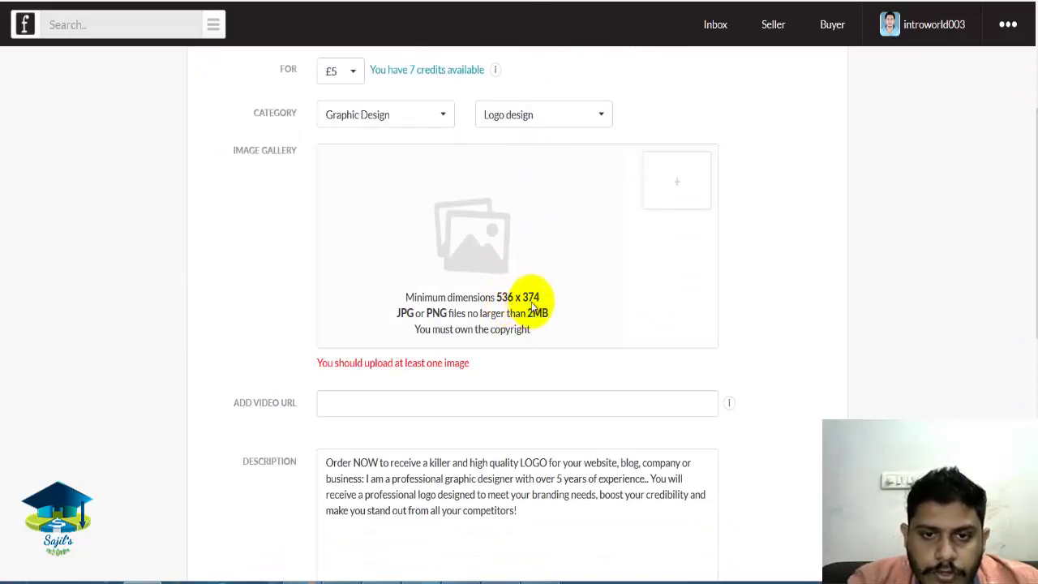
click(569, 307)
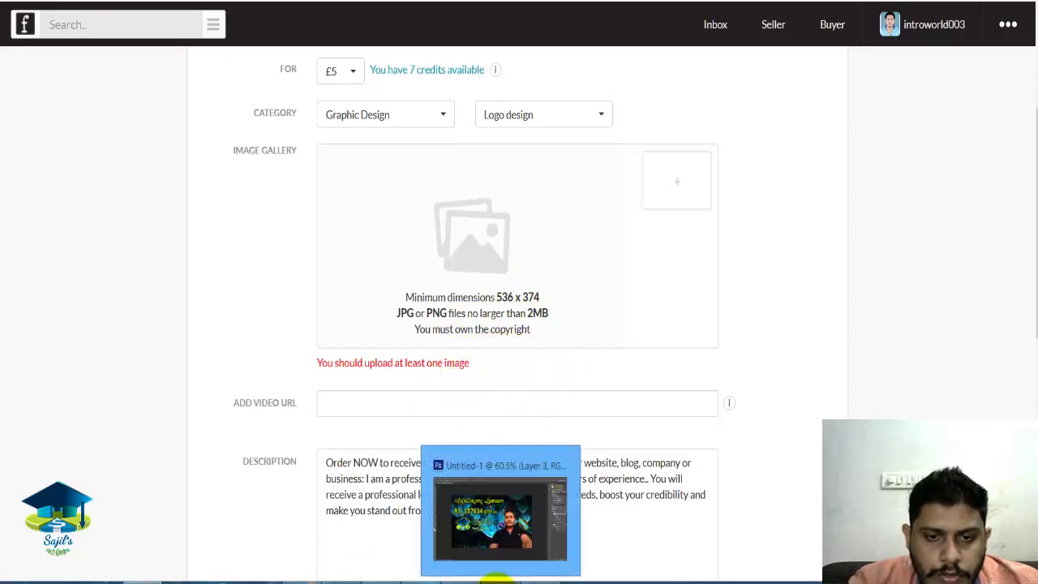
Switch between the service form and the hummingbird logo in Photoshop.
click(499, 577)
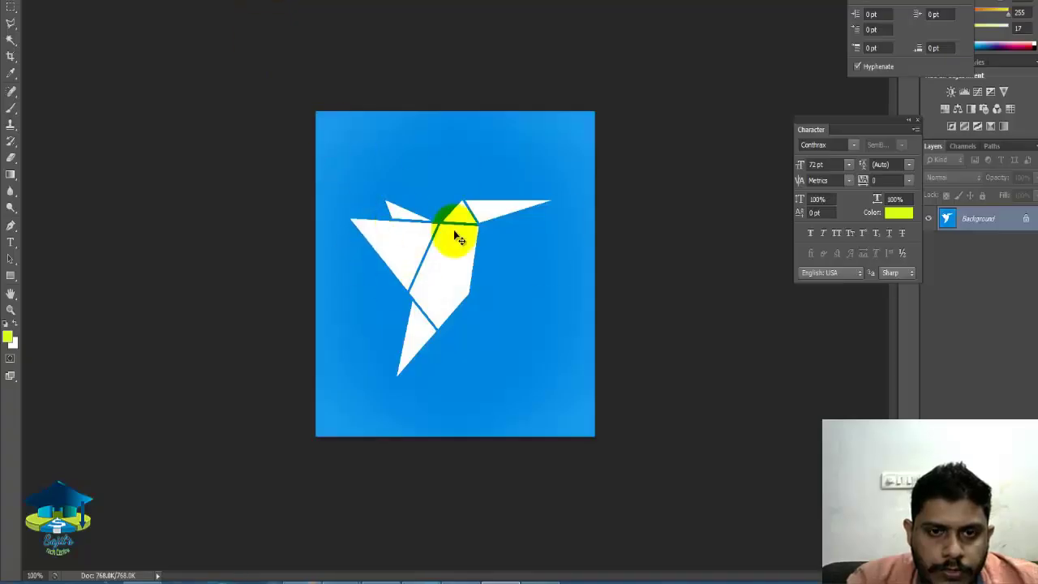
click(139, 580)
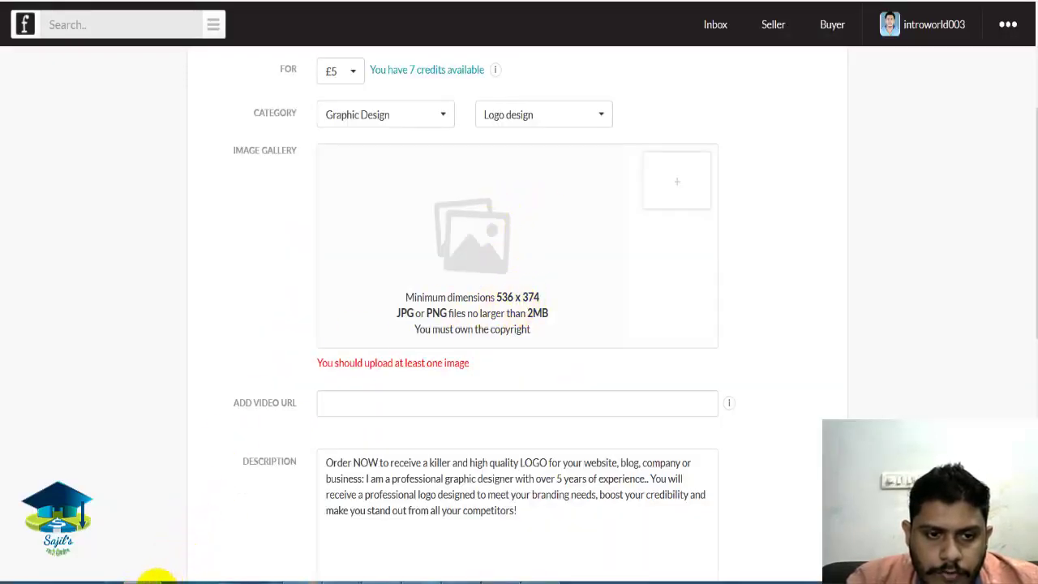
click(496, 580)
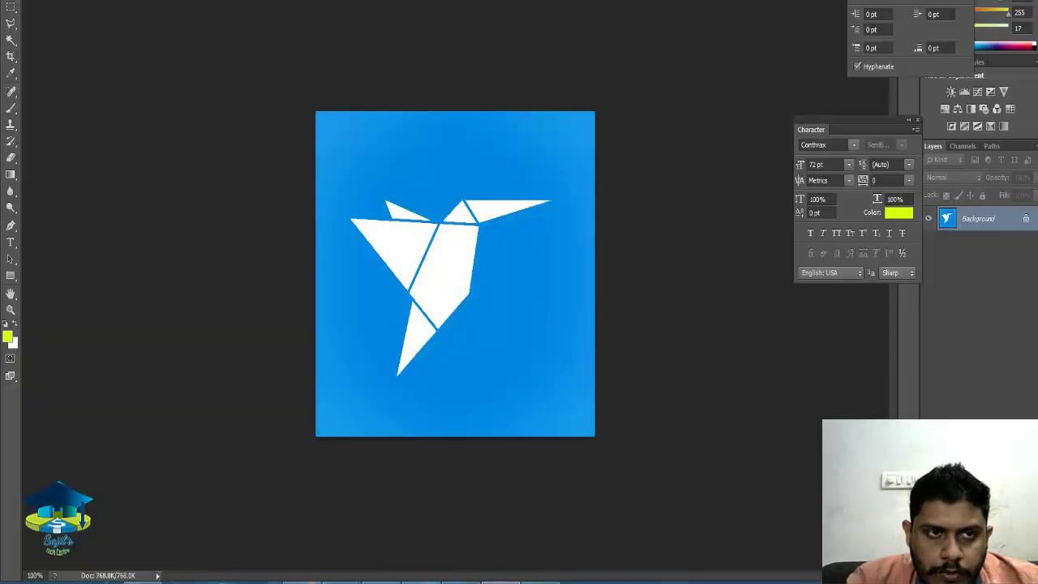
key(alt+f)
click(463, 309)
Create a new document 536 pixels wide and 374 pixels high.
key(ctrl+n)
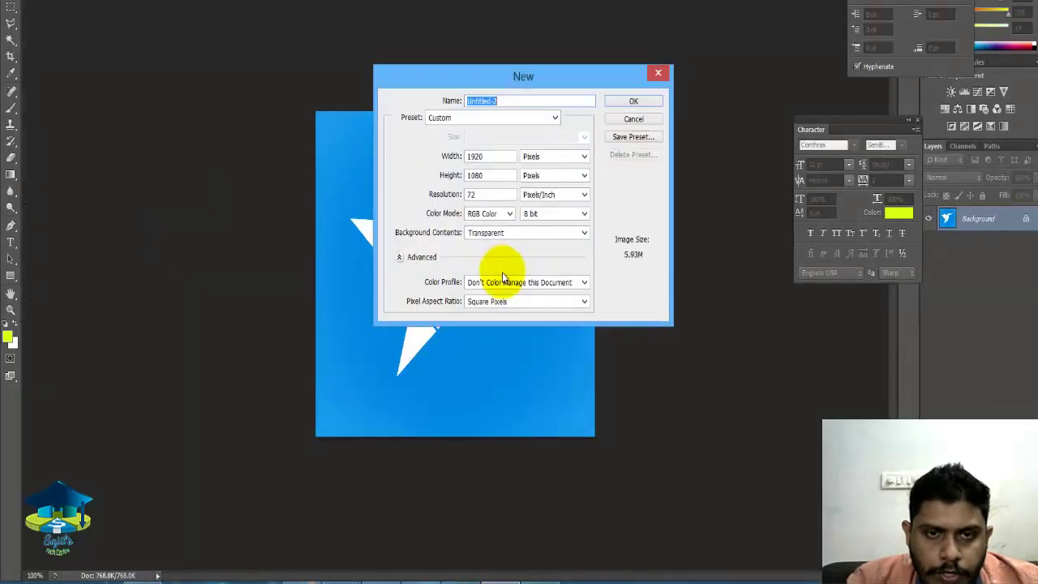
double_click(486, 156)
text(5)
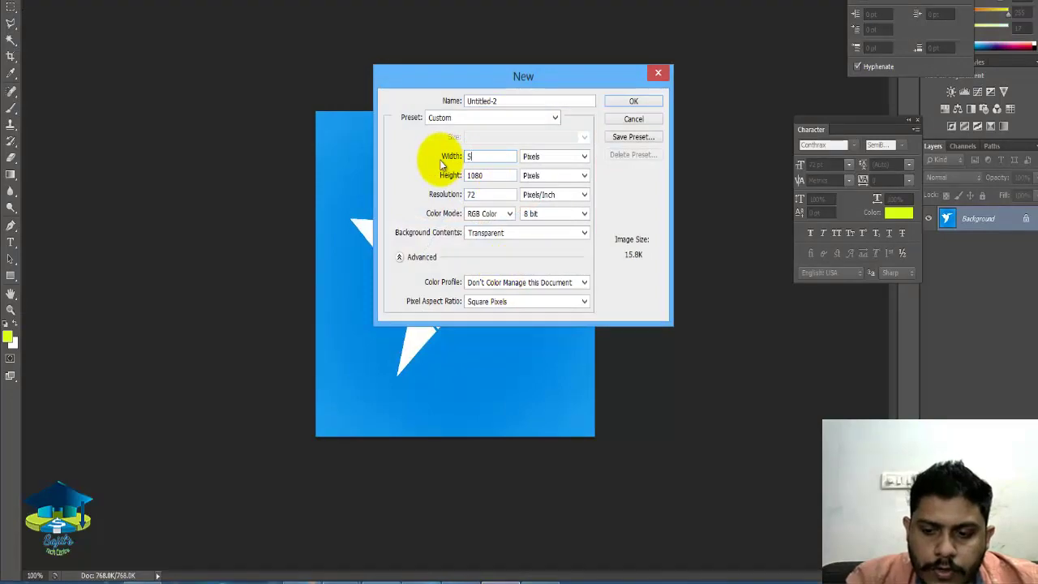
text(36)
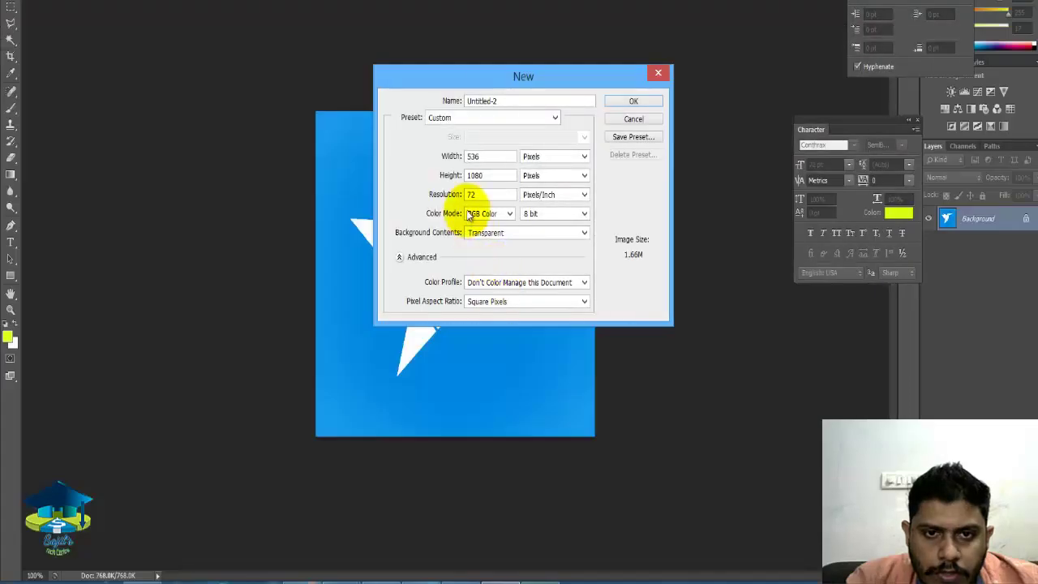
double_click(493, 175)
text(374)
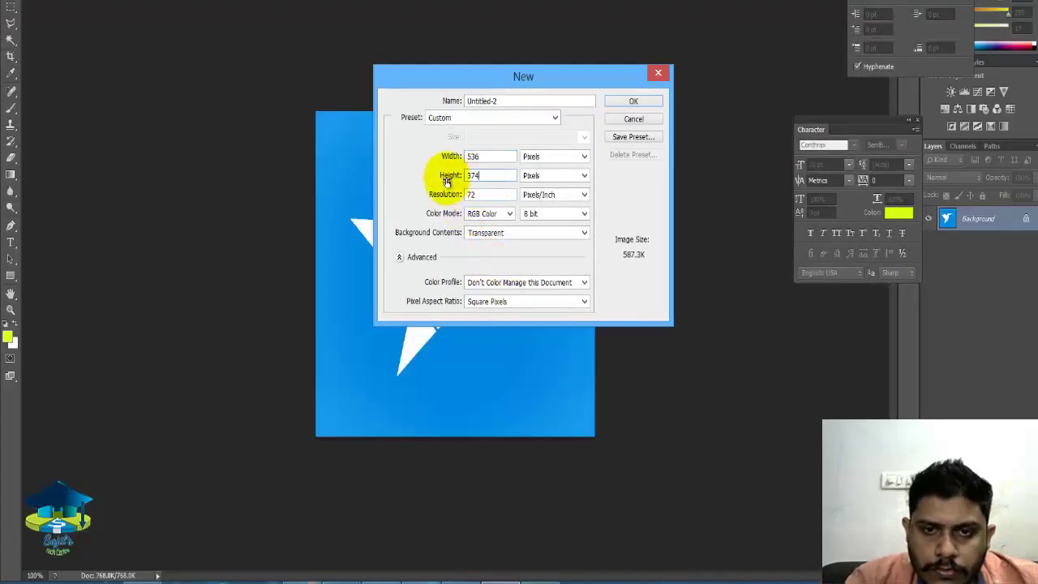
key(Return)
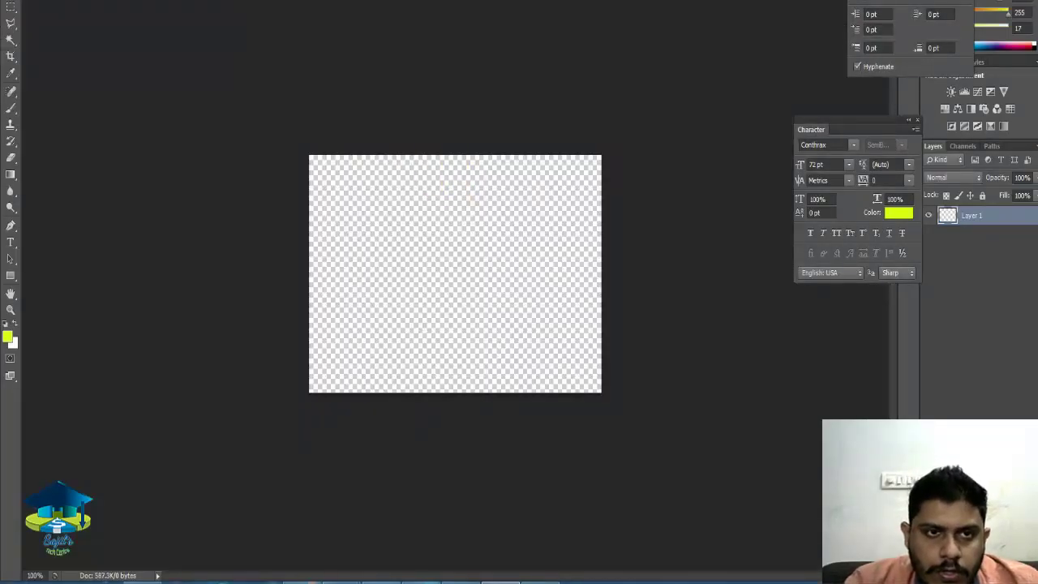
Copy the logo.jpg hummingbird into the new canvas and enlarge it to fill the width.
drag(454, 4, 413, 76)
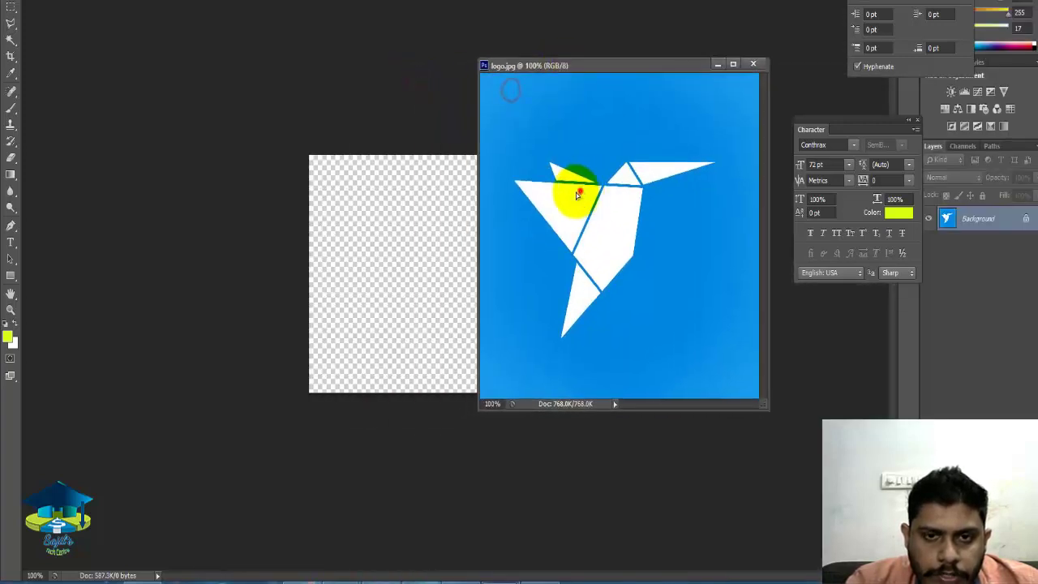
drag(575, 190, 436, 235)
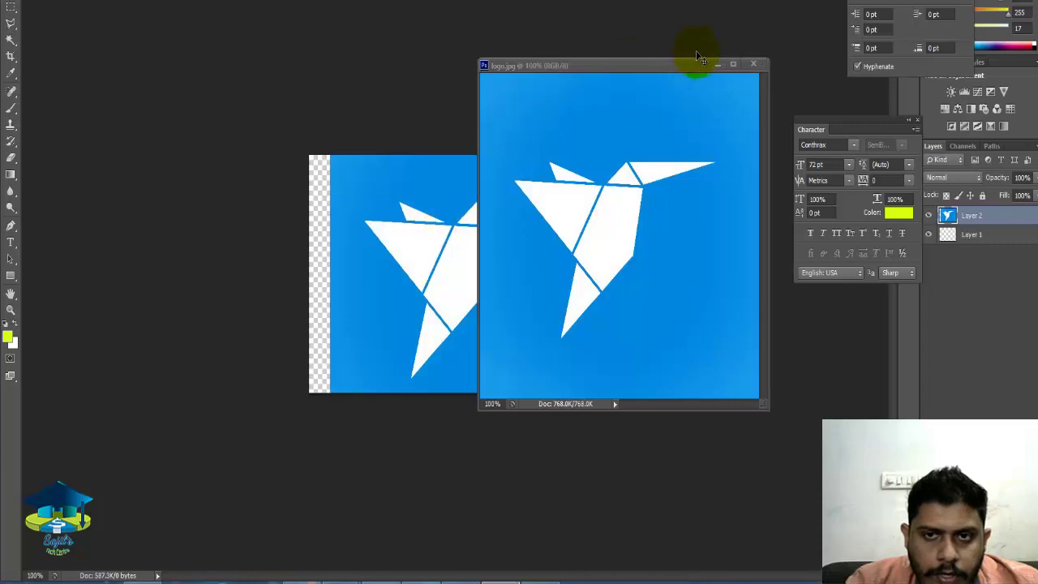
click(754, 63)
drag(493, 279, 476, 269)
key(ctrl+t)
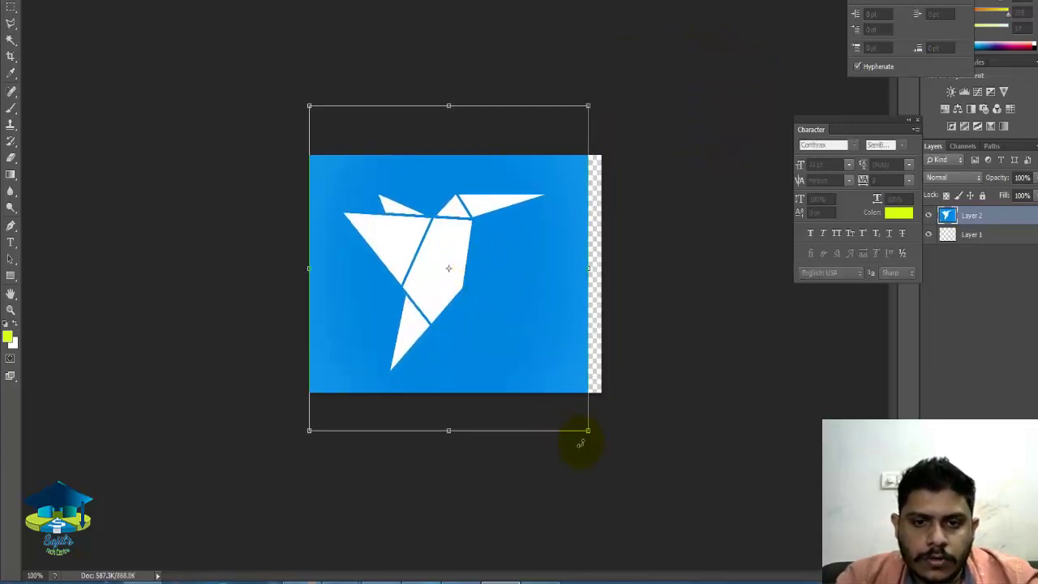
drag(589, 432, 603, 438)
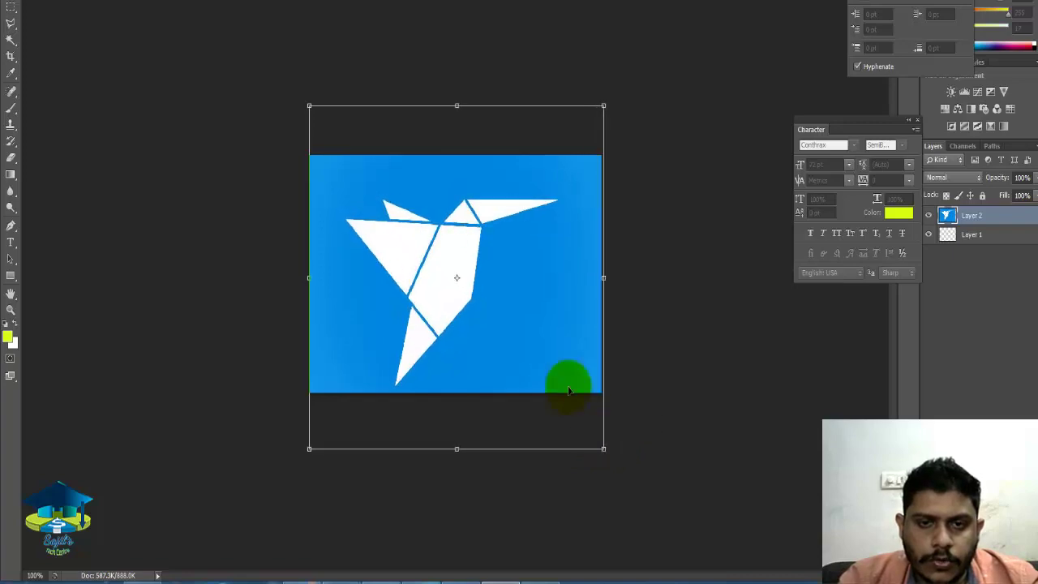
key(Return)
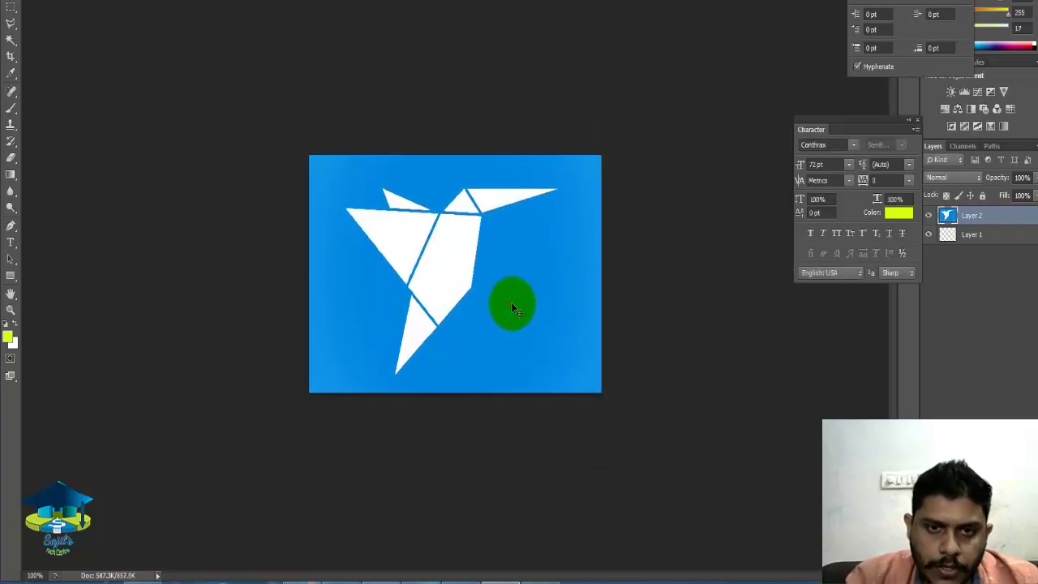
Save the image as a JPEG named 'sample'.
key(ctrl+s)
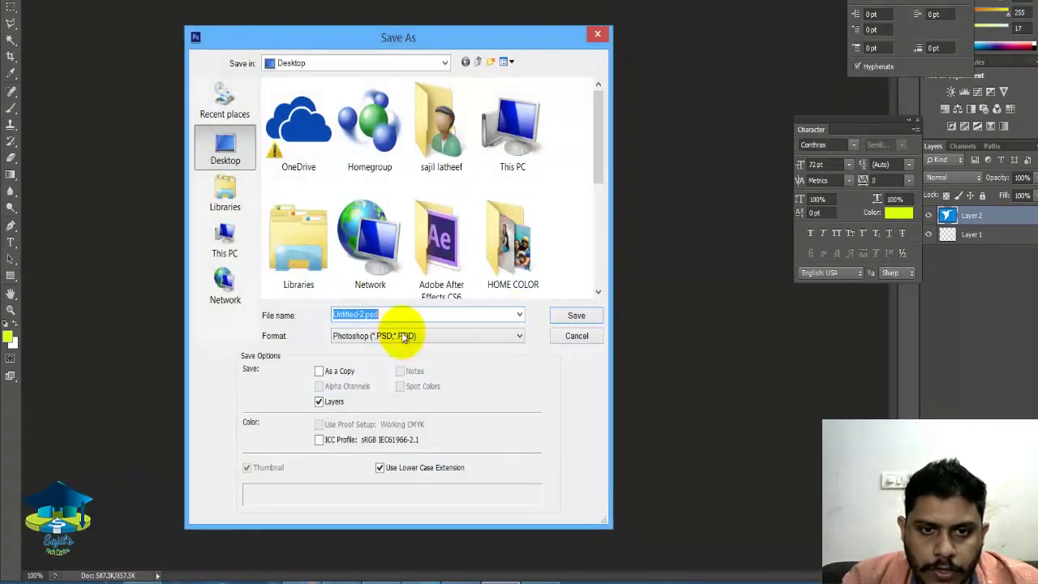
click(411, 335)
click(349, 423)
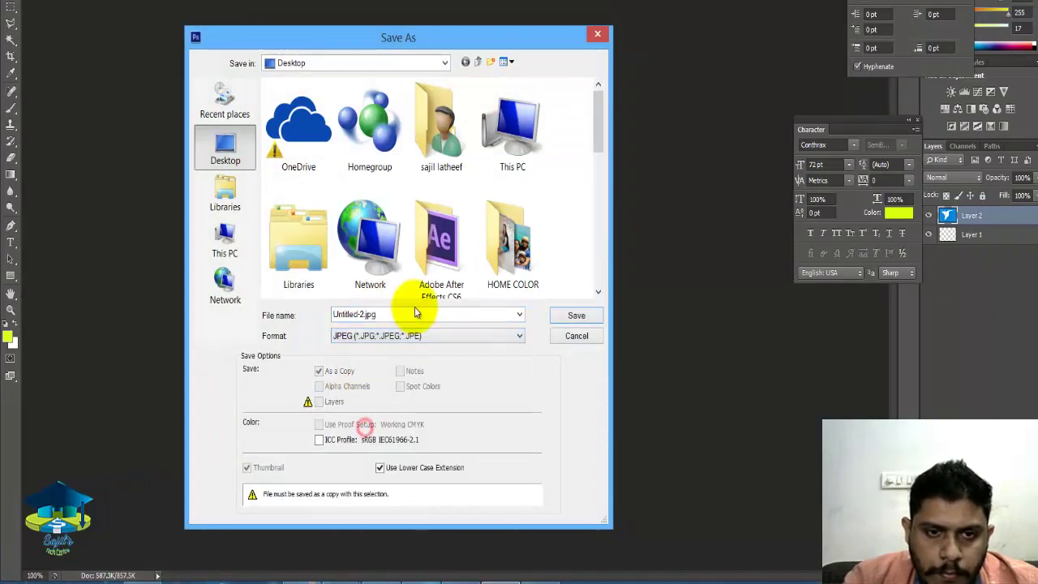
text(sample)
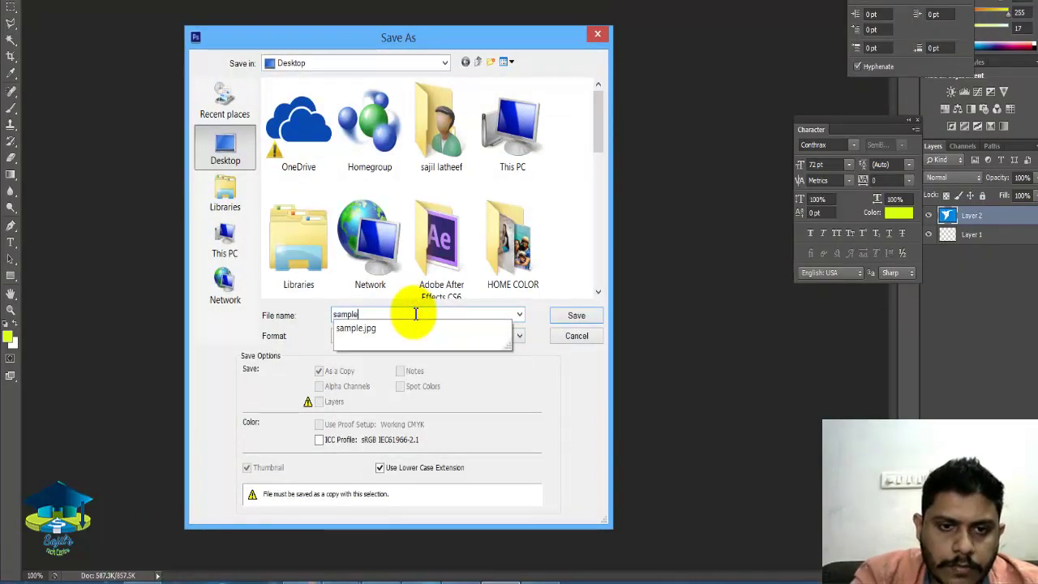
key(Return)
key(Return)
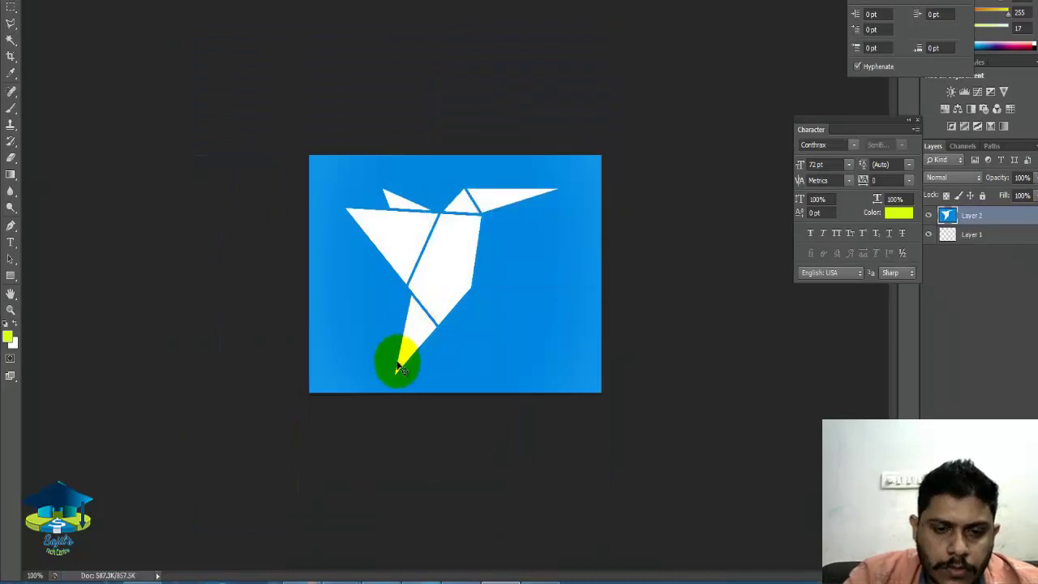
Upload the hummingbird image sample2.jpg to the listing's image gallery, then return to Photoshop.
click(134, 578)
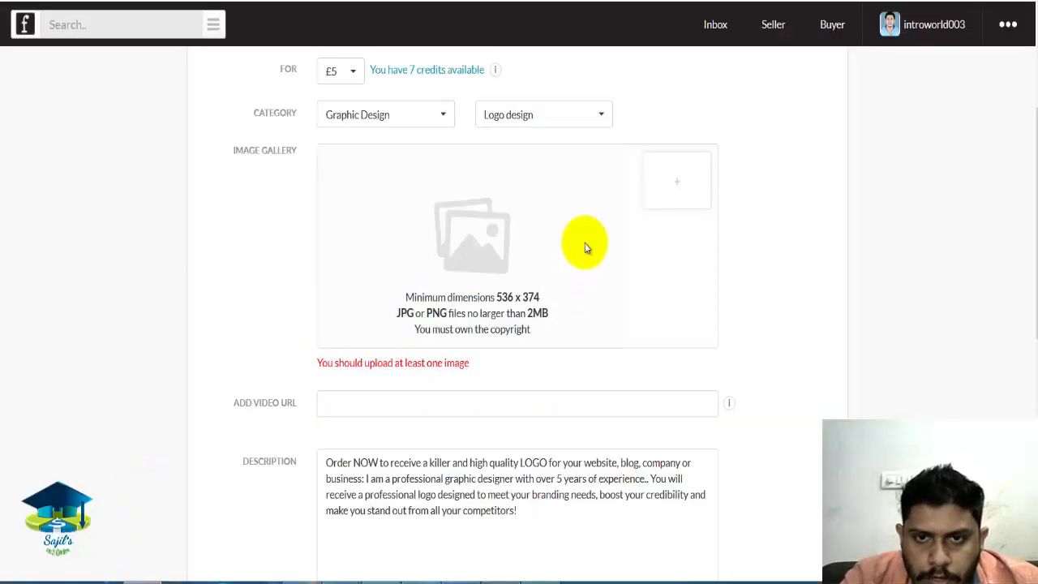
click(680, 187)
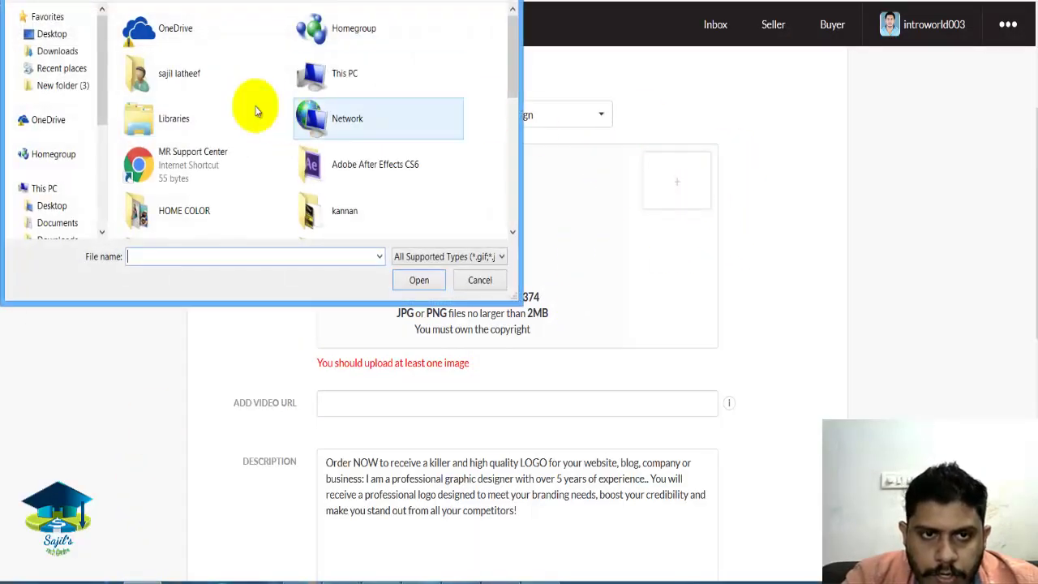
click(187, 120)
scroll(186, 119, down, 5)
text(sample.jpg)
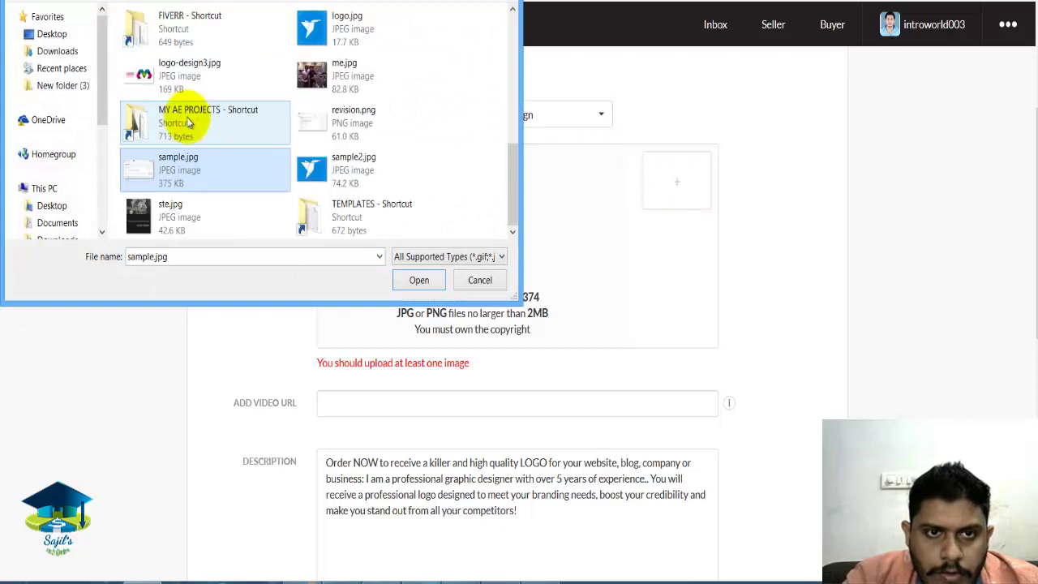
key(shift+Right)
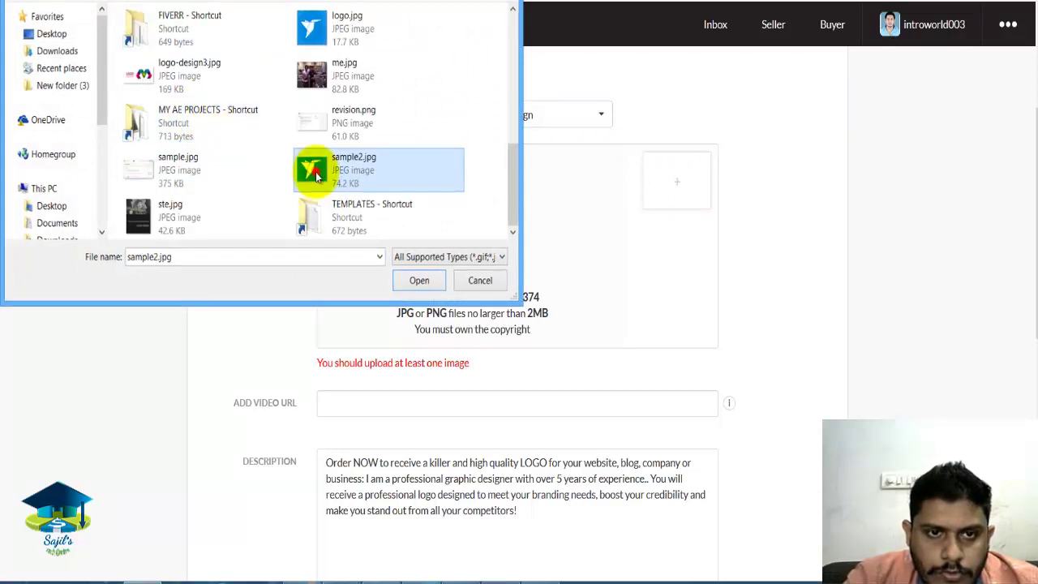
double_click(313, 168)
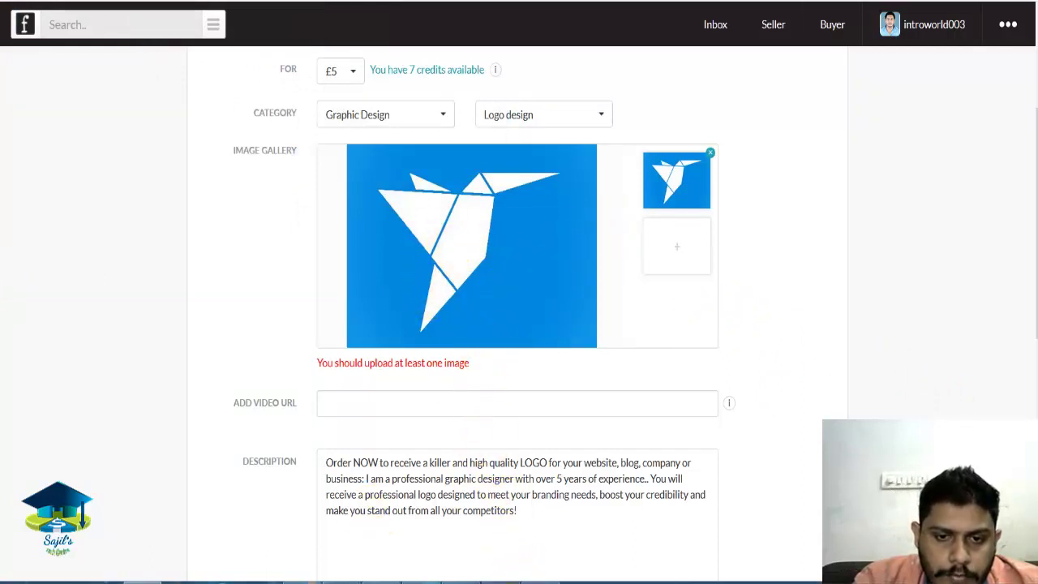
click(500, 580)
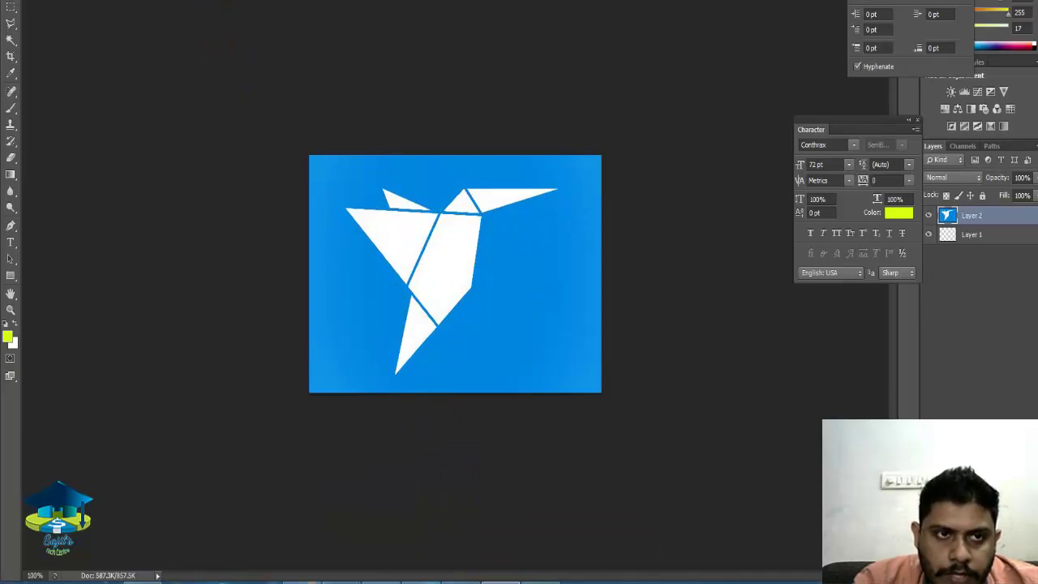
Create a new transparent 536 × 374 pixel Photoshop document, then return to the Fivesquid form.
key(alt+f)
key(n)
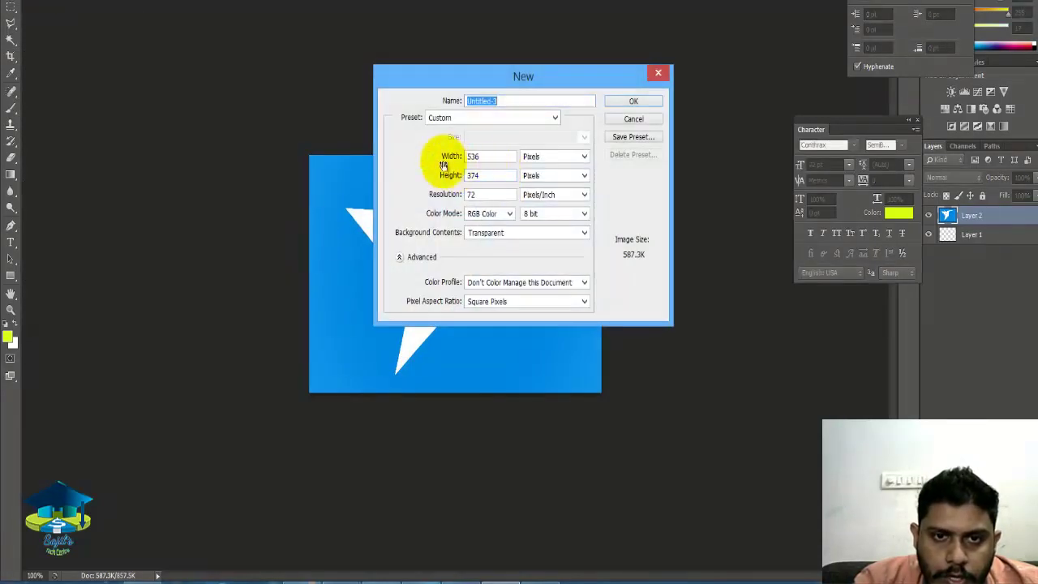
click(637, 101)
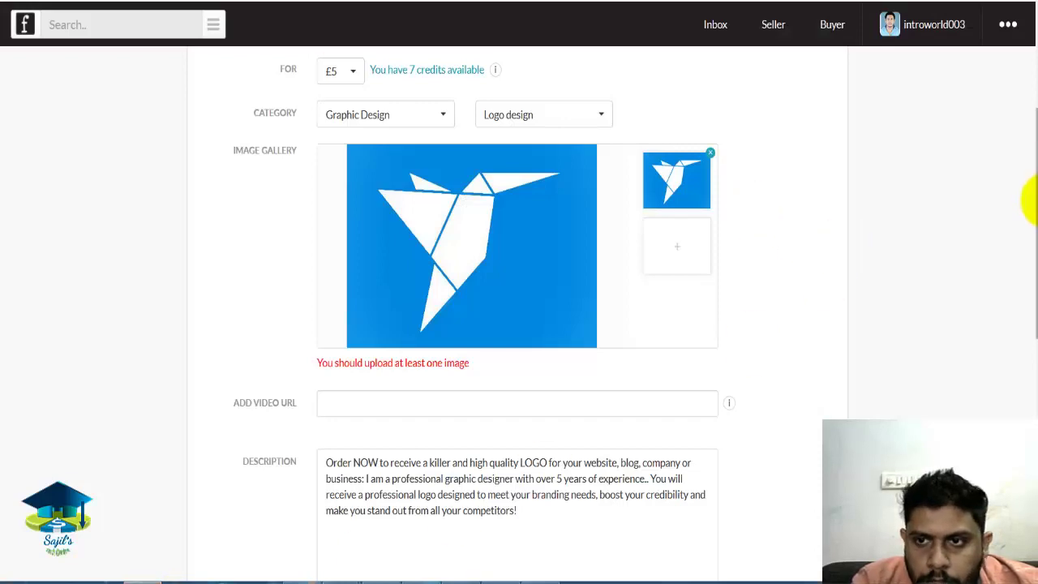
scroll(1027, 204, down, 5)
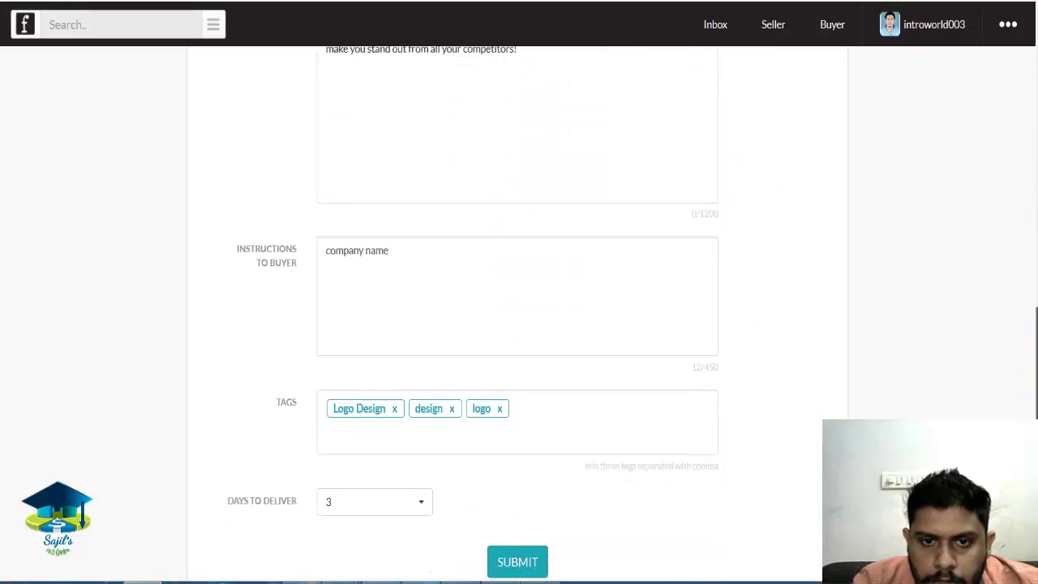
scroll(640, 484, down, 1)
Submit the £5 logo design listing and preview it, with the hummingbird image marked In Moderation.
click(537, 491)
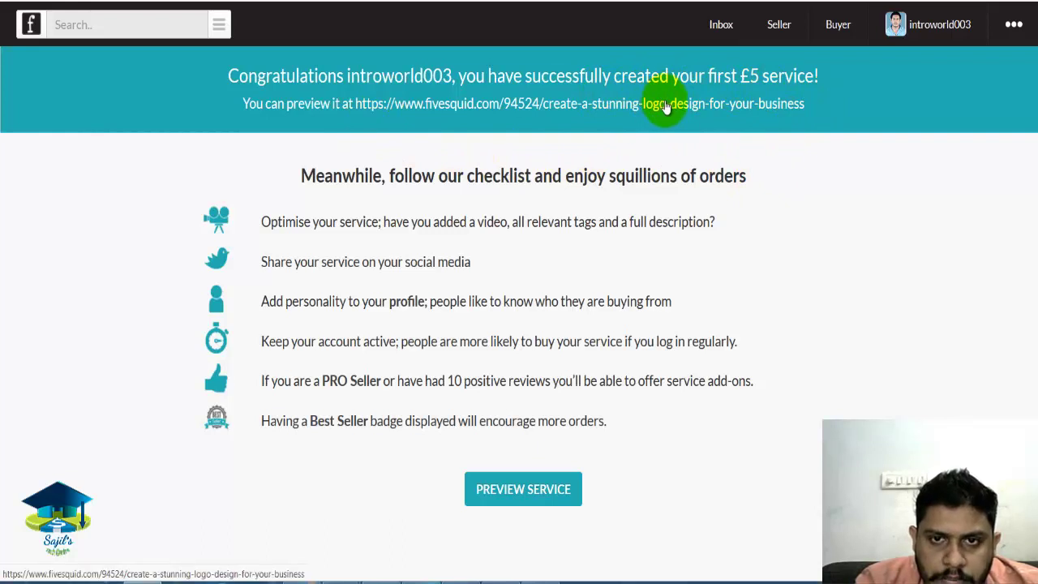
click(523, 491)
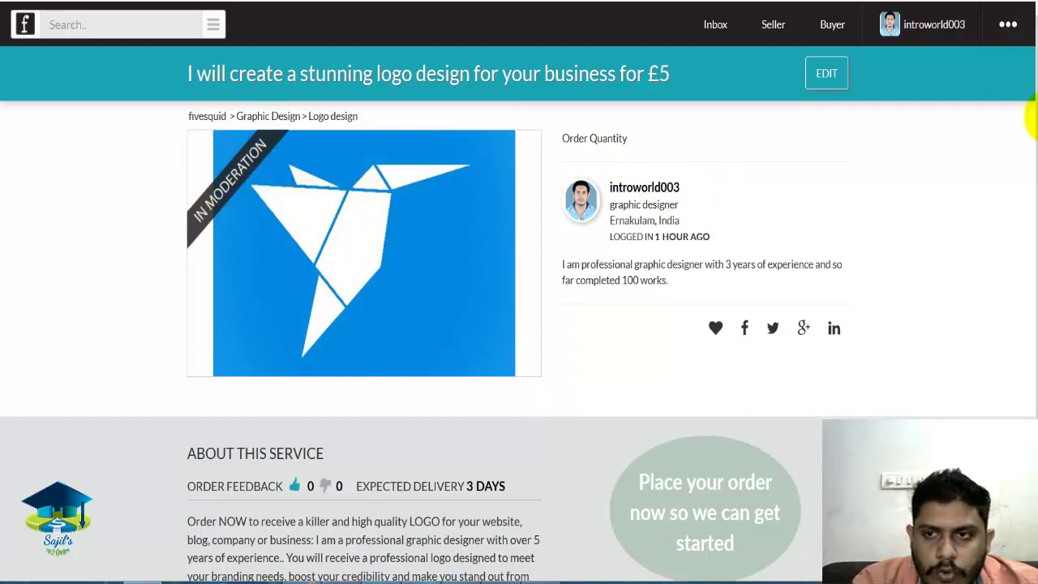
scroll(1034, 230, down, 1)
scroll(1034, 235, down, 4)
scroll(1023, 162, up, 5)
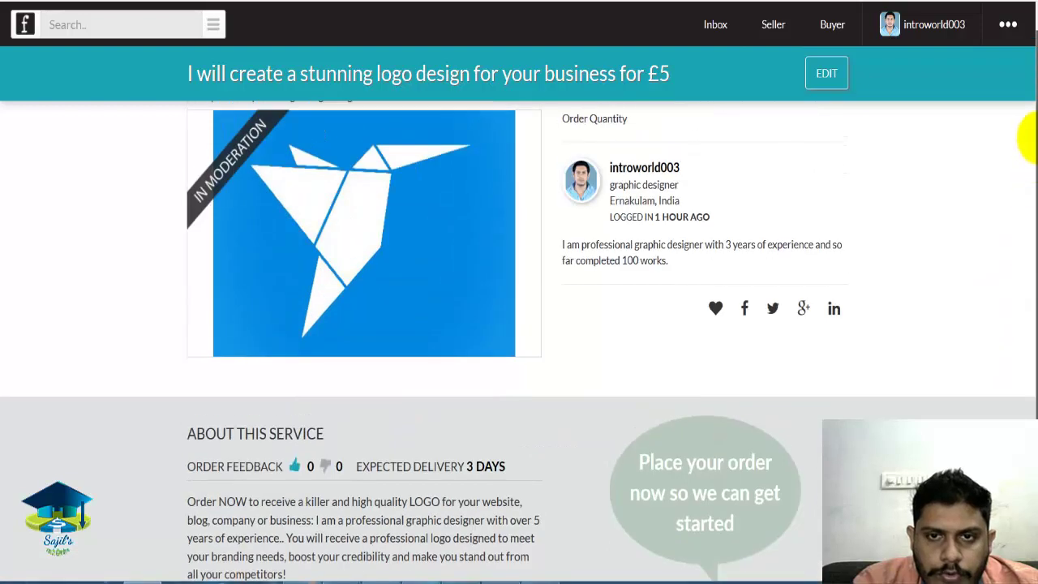